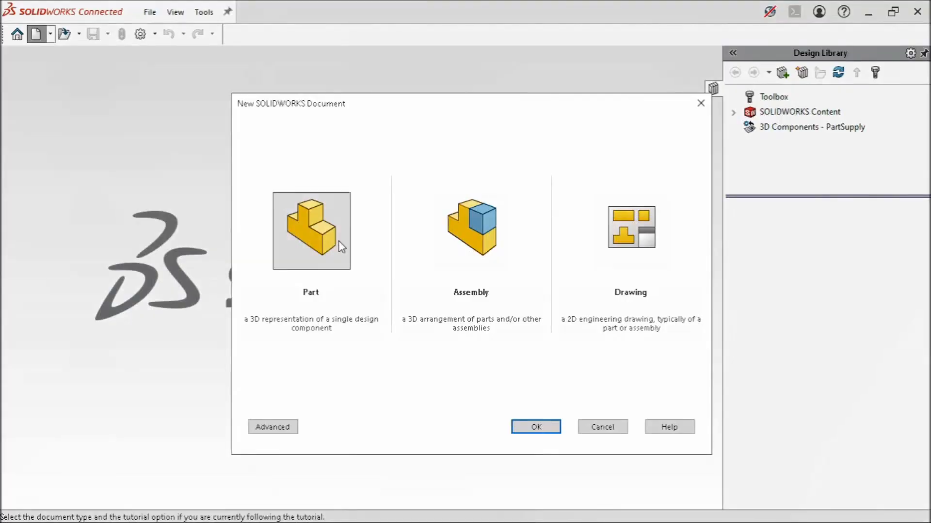
Create a new part document
double_click(328, 245)
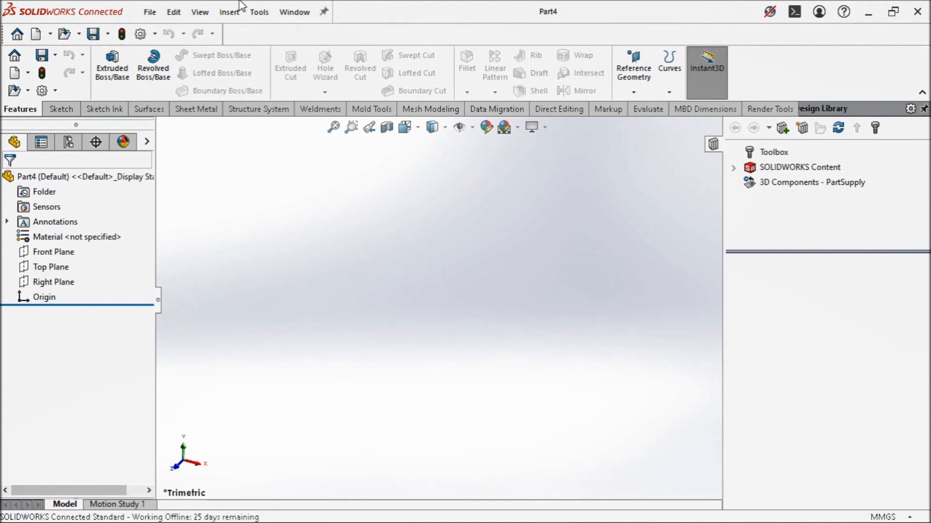
Look through the file, editing and view commands, including display, view modification, lights and cameras, and hide/show options
click(148, 12)
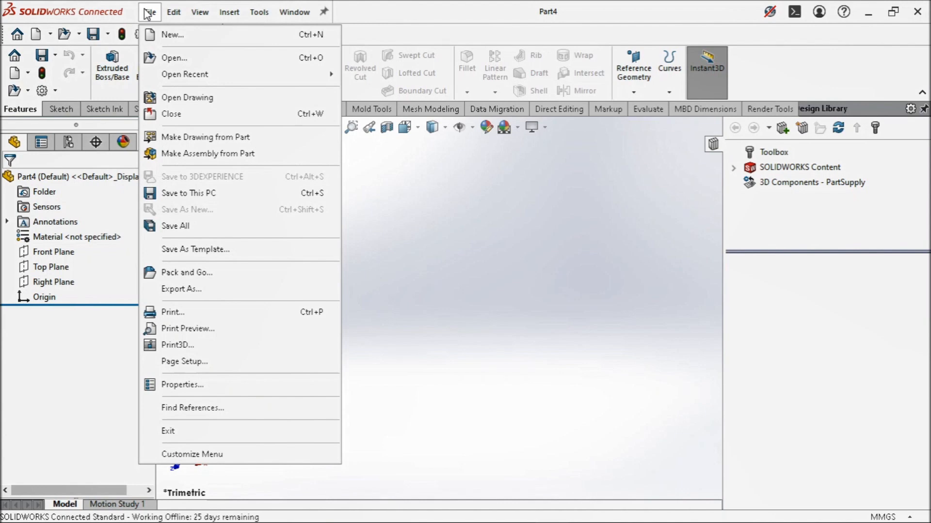
click(149, 13)
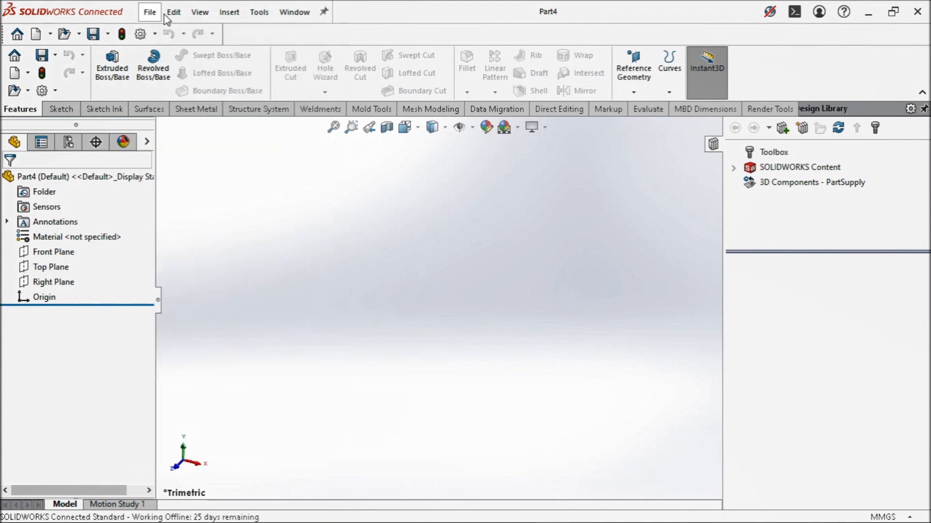
click(172, 14)
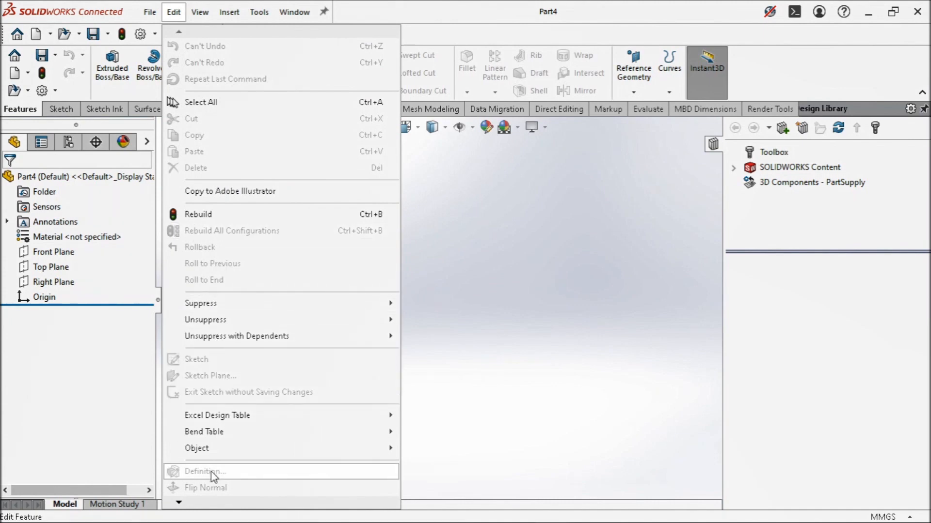
mouse_move(197, 505)
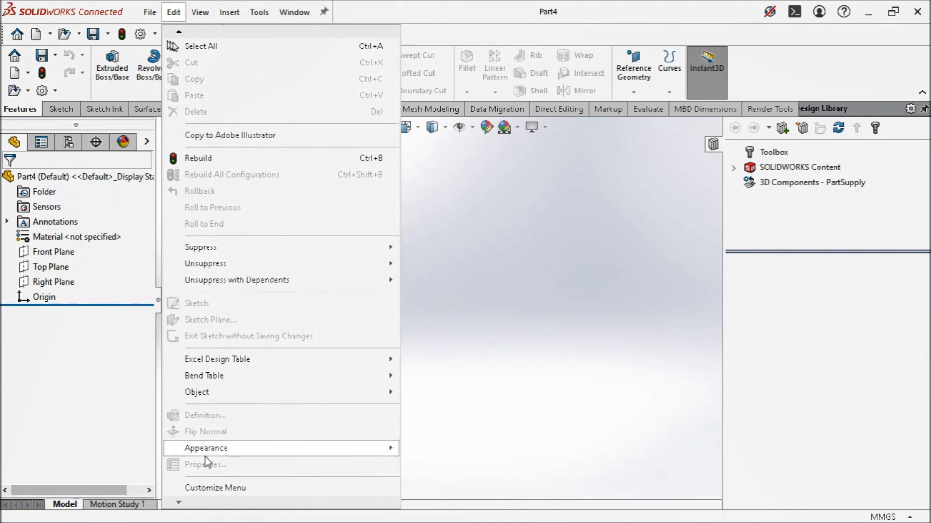
mouse_move(208, 451)
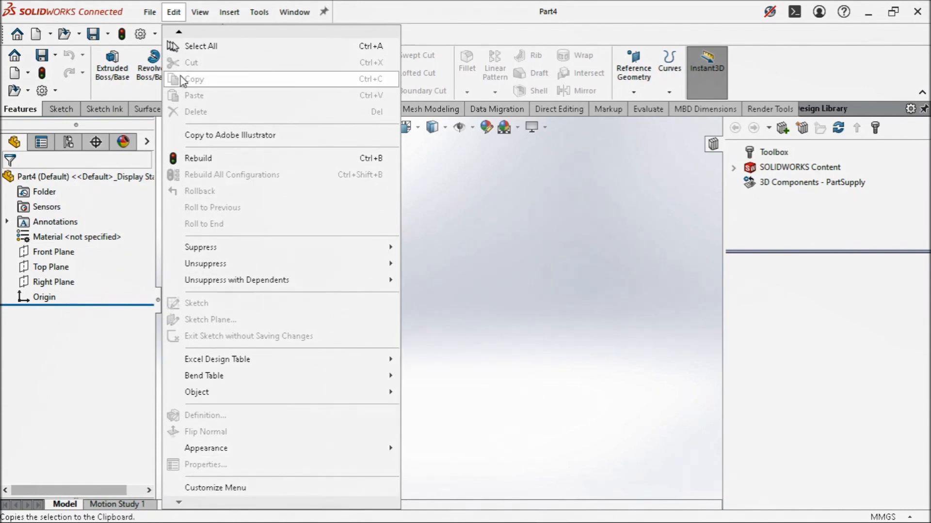
mouse_move(203, 15)
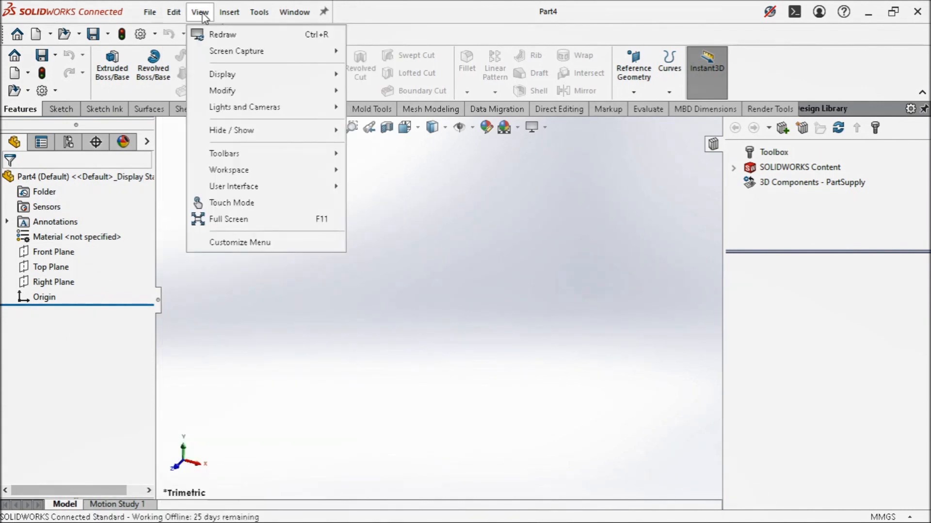
mouse_move(204, 52)
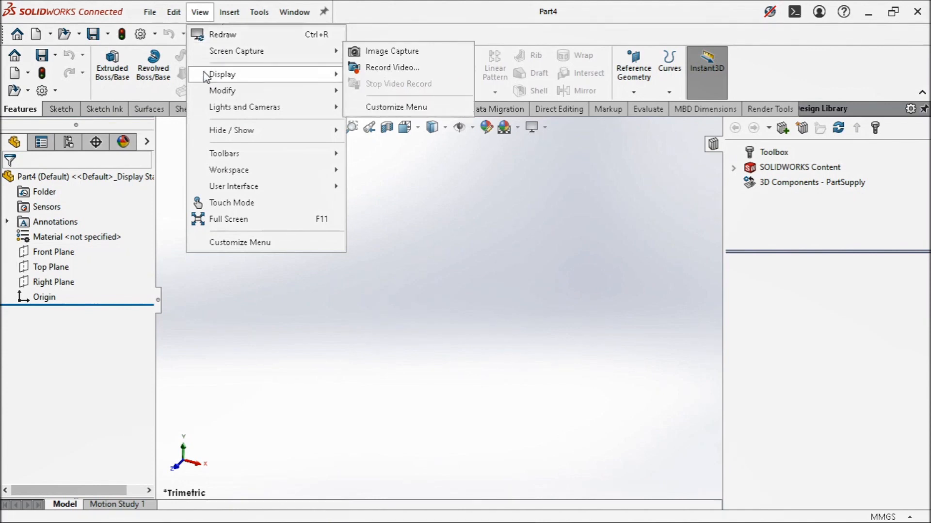
mouse_move(206, 77)
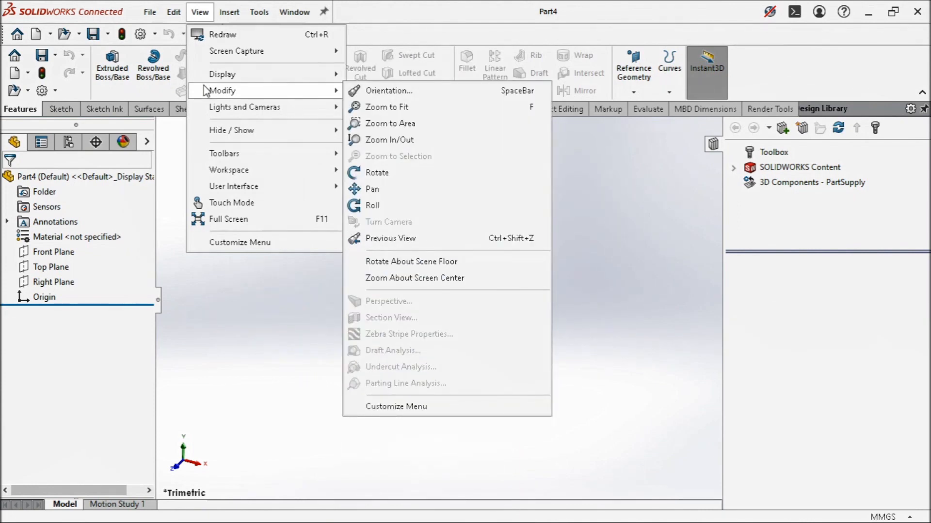
mouse_move(208, 111)
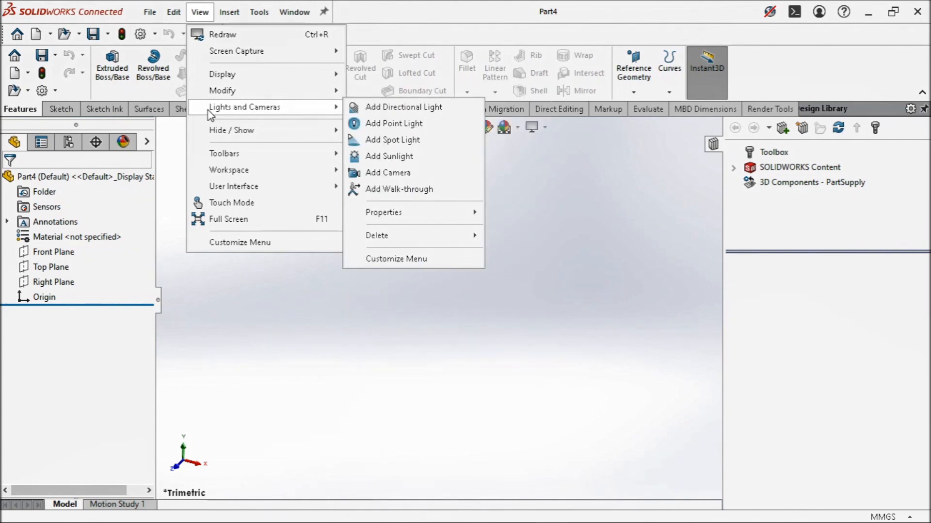
mouse_move(211, 133)
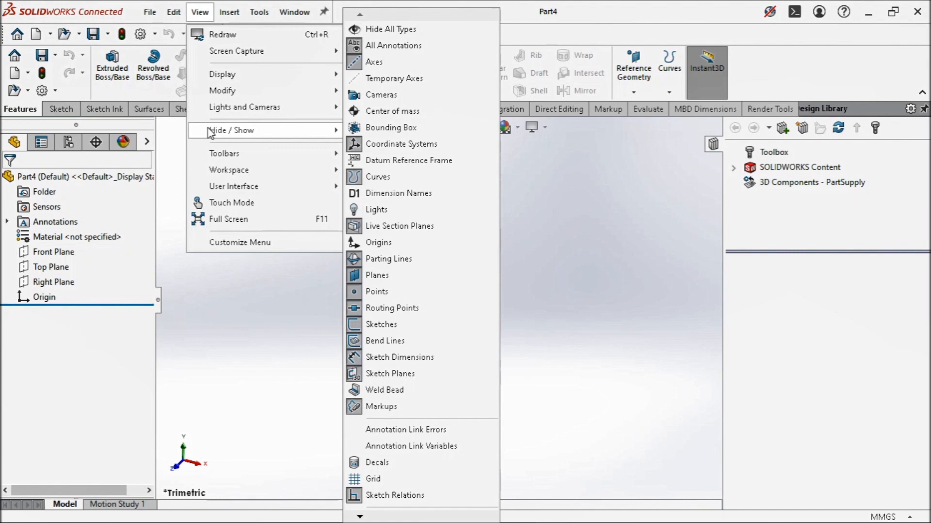
Display the floating Assembly toolbar, reposition it in the graphics area and close it
mouse_move(224, 160)
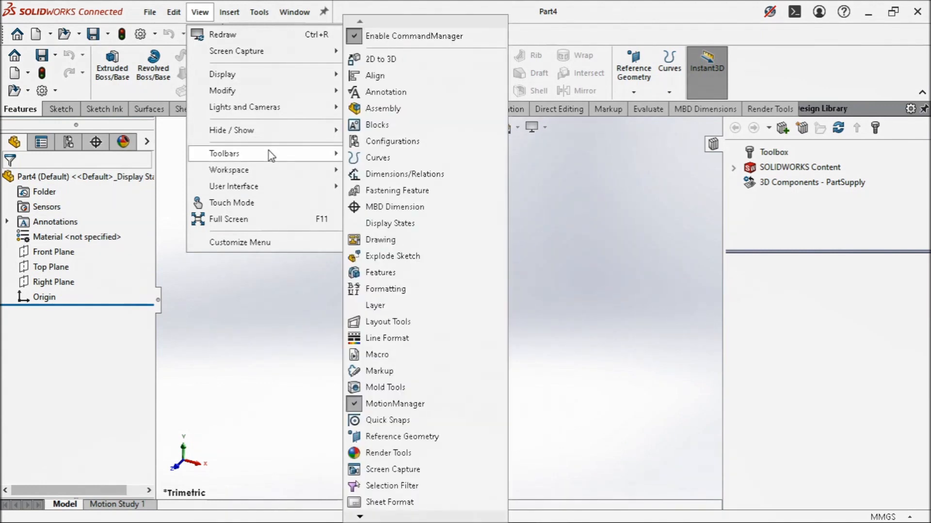
click(383, 109)
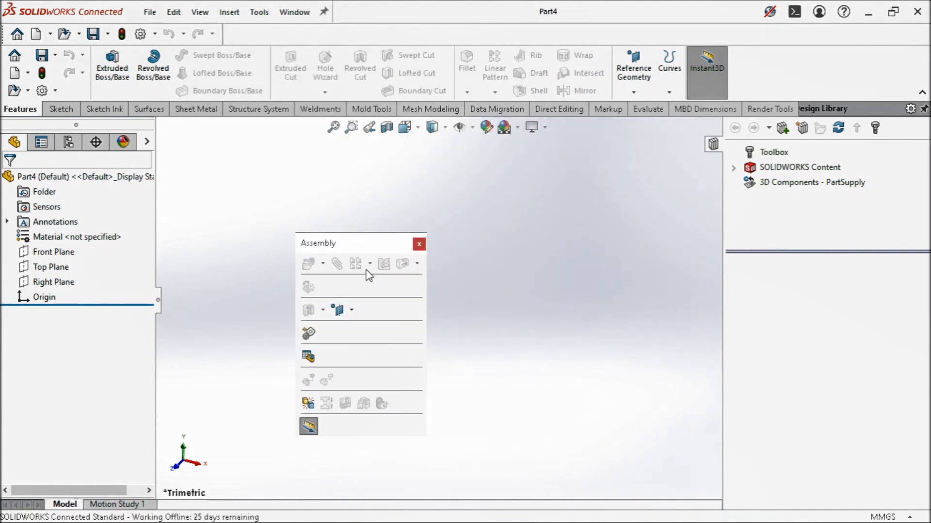
drag(365, 243, 245, 212)
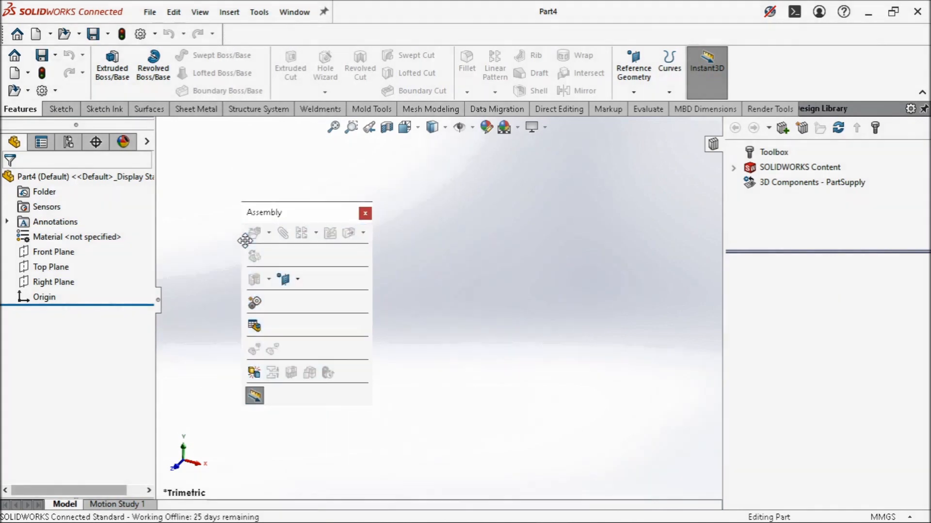
click(365, 213)
Switch the workspace layout to Widescreen and restore the Default layout
click(200, 11)
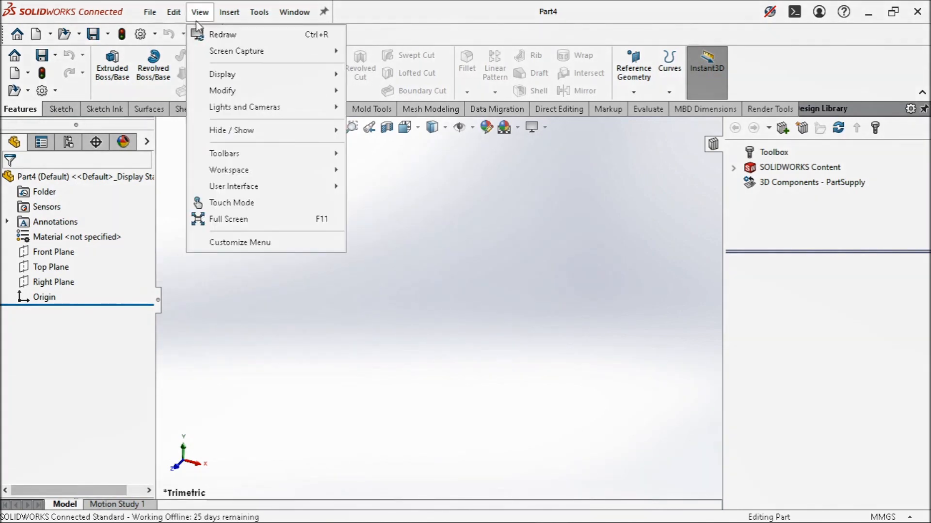
mouse_move(241, 175)
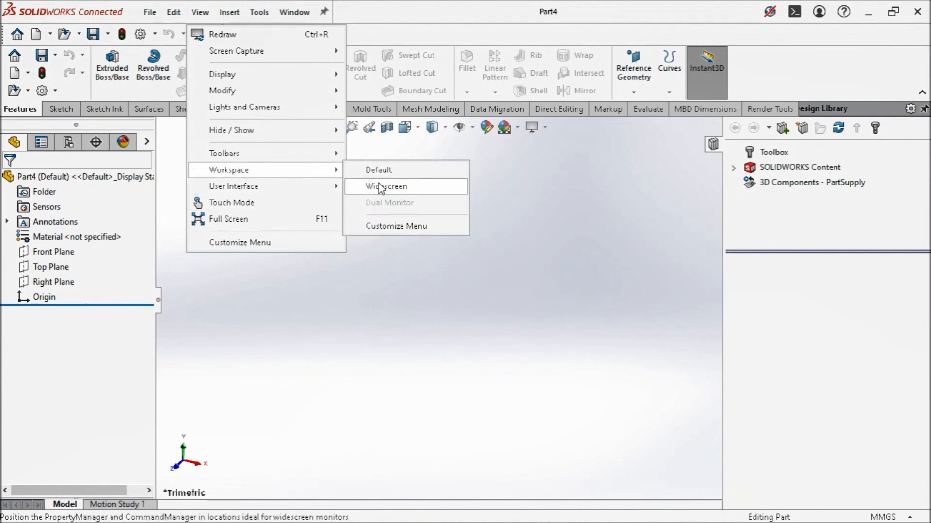
click(380, 188)
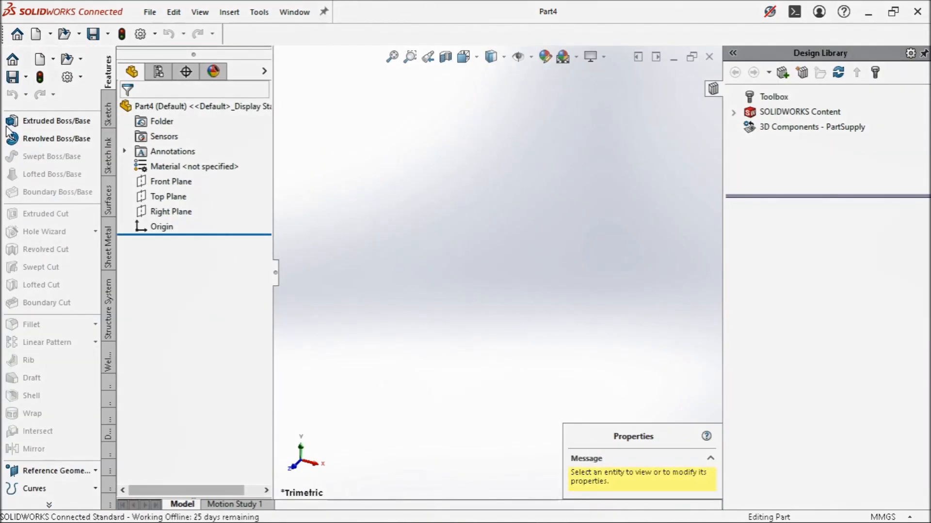
click(199, 12)
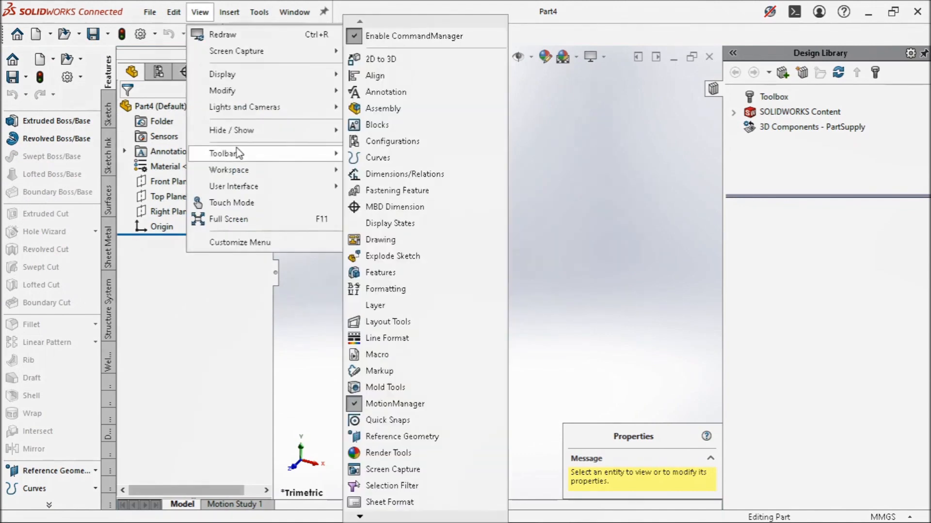
mouse_move(237, 170)
click(369, 170)
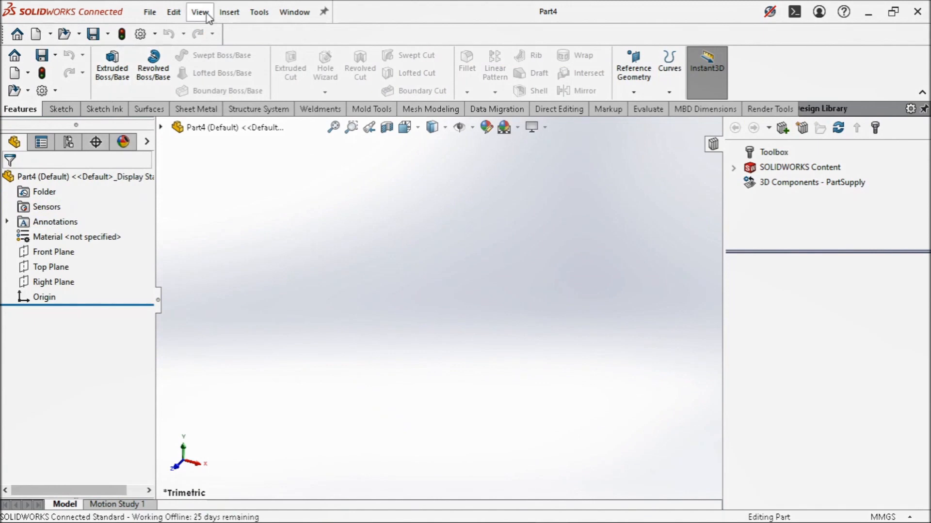
Hide the FeatureManager tree area and show it again
click(207, 15)
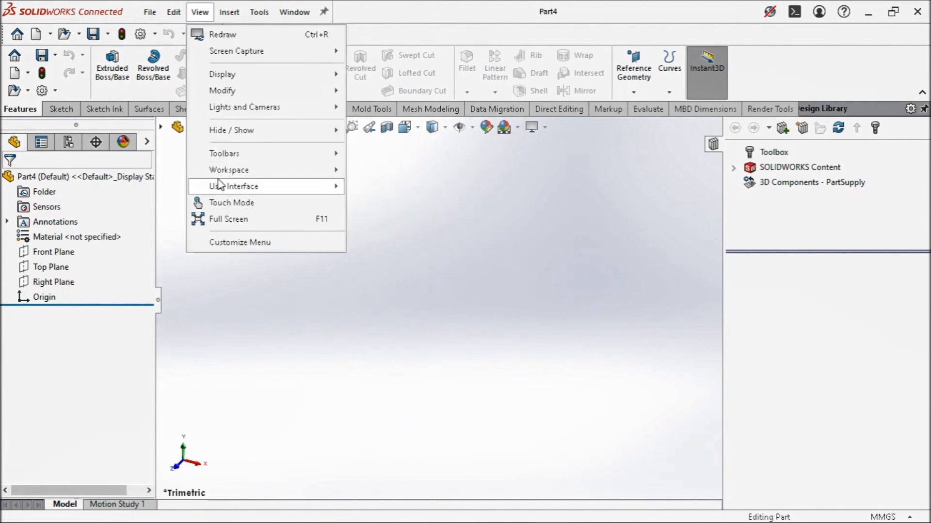
mouse_move(219, 183)
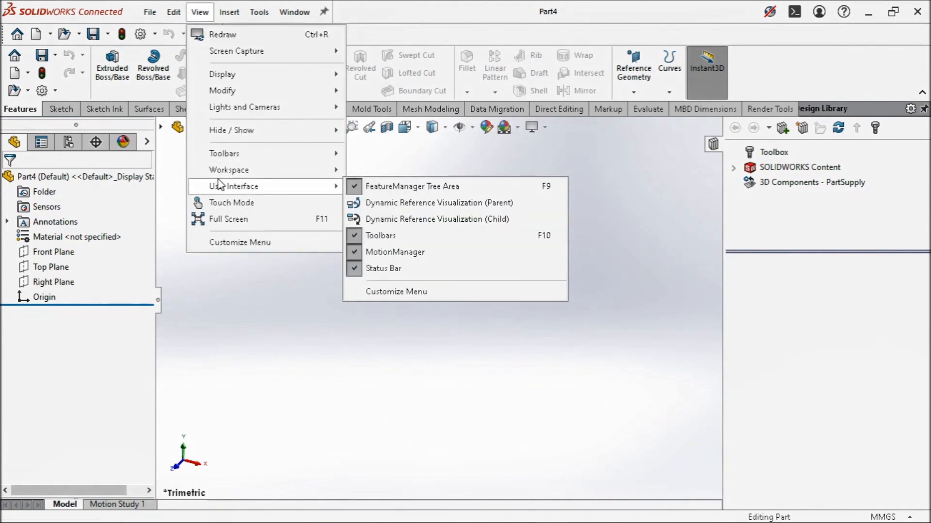
click(356, 191)
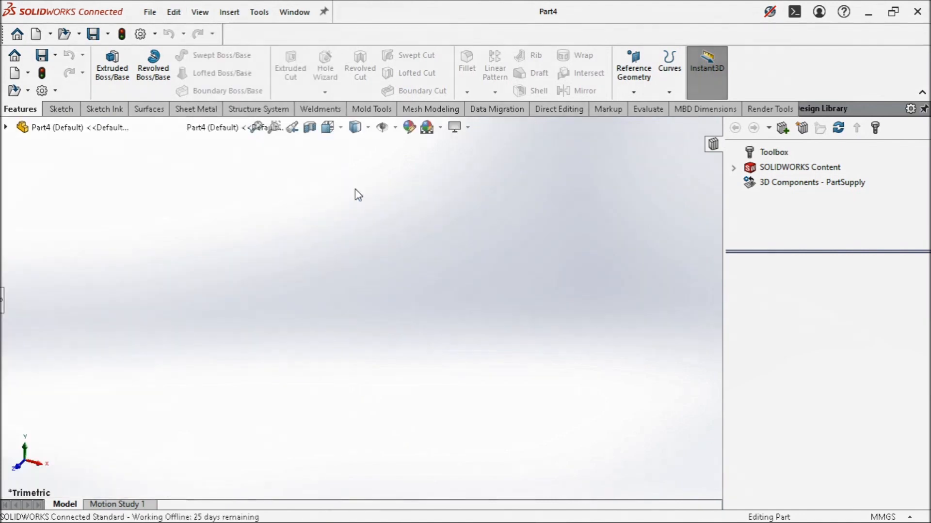
click(200, 15)
mouse_move(243, 186)
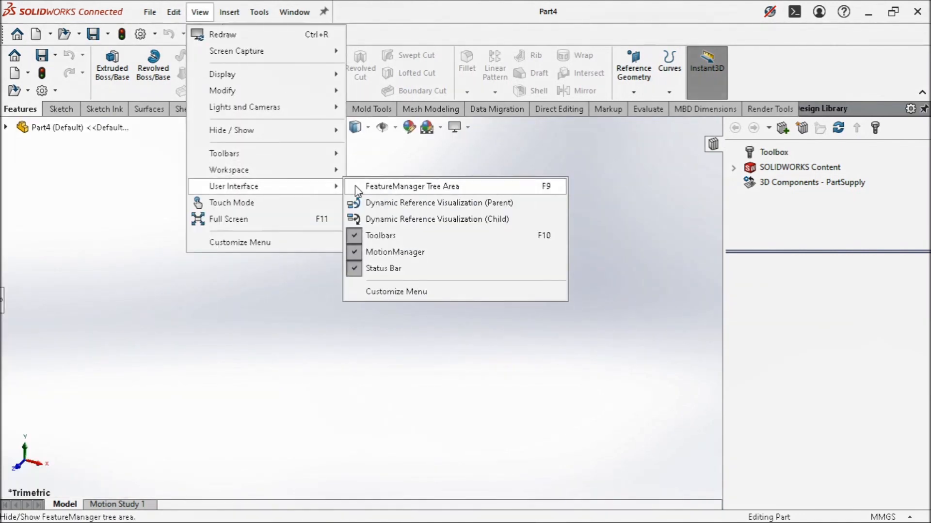
click(356, 188)
Look through the commands for inserting features, reference geometry, sketches, tables and annotations
click(200, 12)
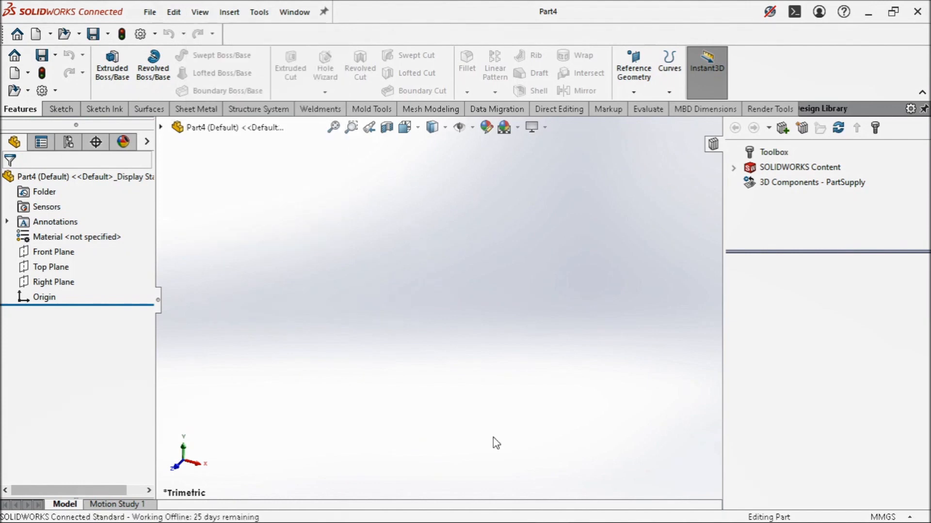
click(235, 14)
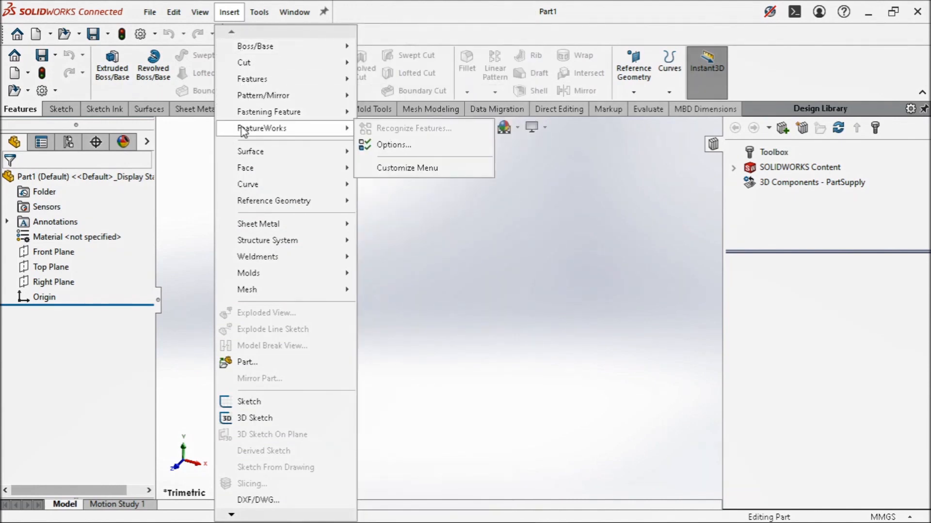
mouse_move(258, 204)
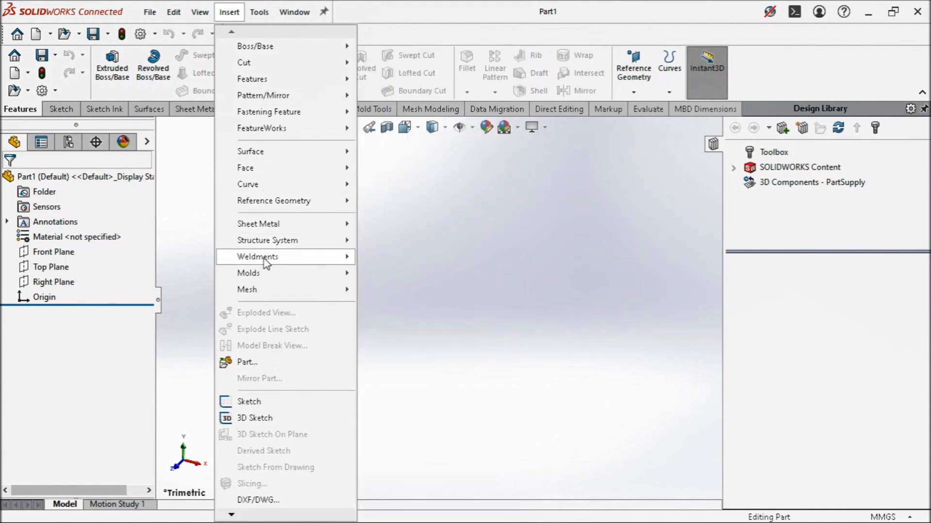
mouse_move(231, 515)
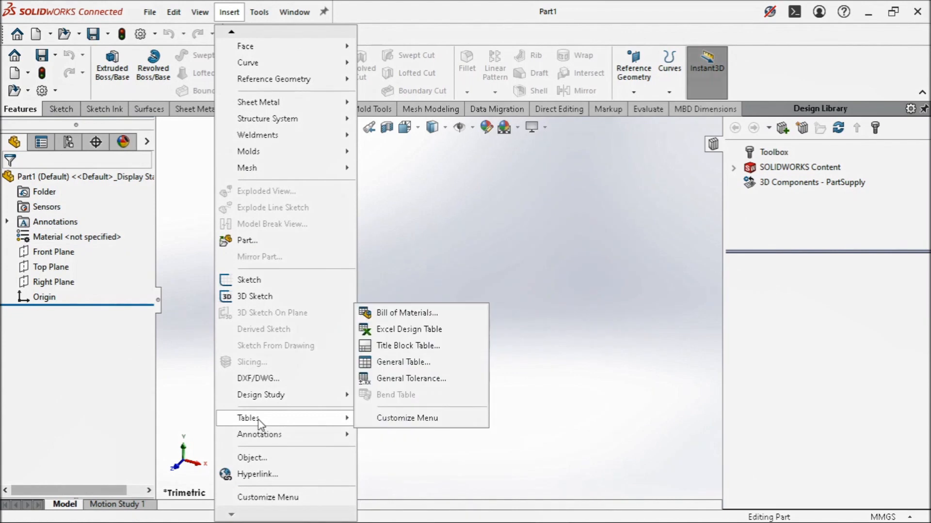
mouse_move(262, 435)
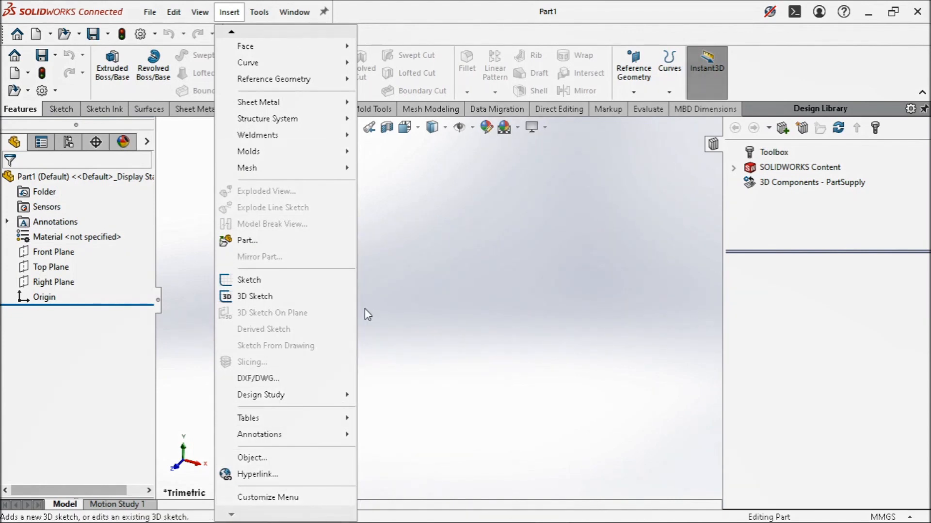
click(467, 371)
Look through the available tools, open the options, compare the System Options with the Document Properties, and close the dialog
click(259, 12)
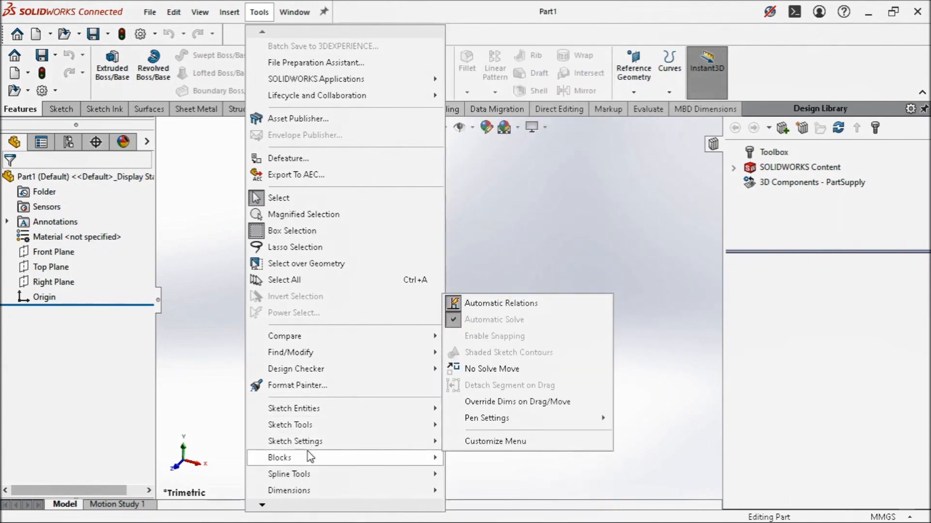
mouse_move(277, 506)
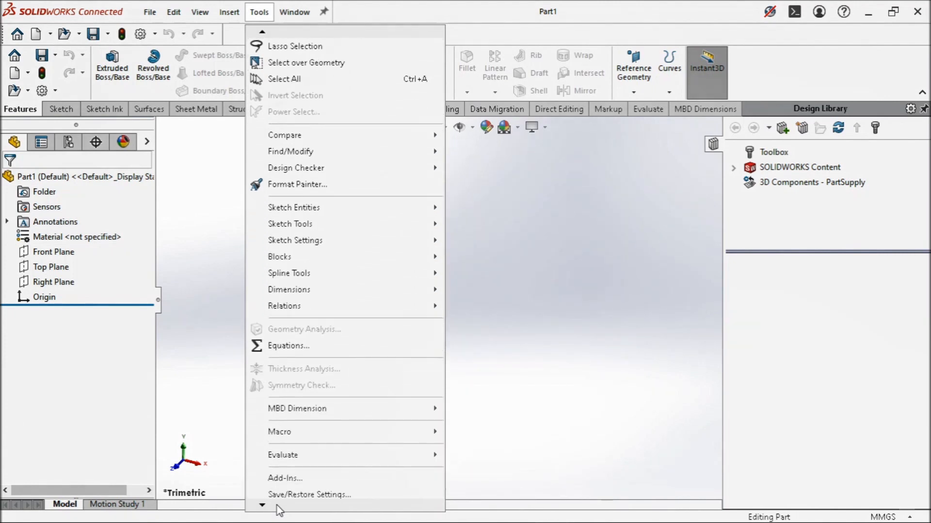
mouse_move(323, 363)
mouse_move(324, 383)
mouse_move(318, 405)
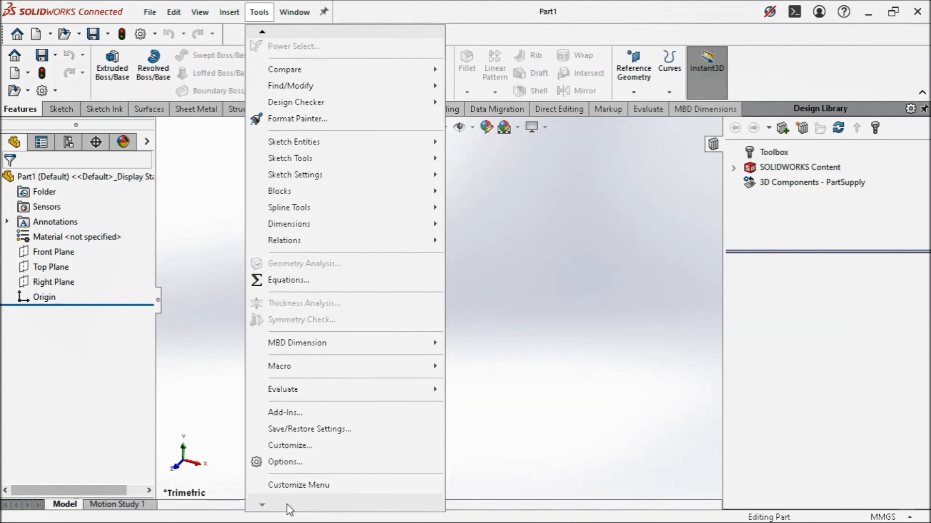
click(291, 462)
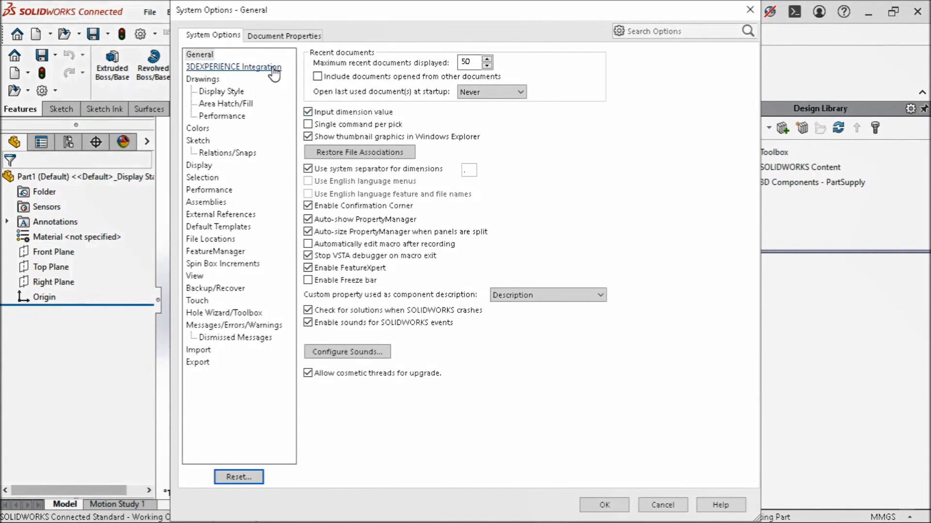
click(262, 38)
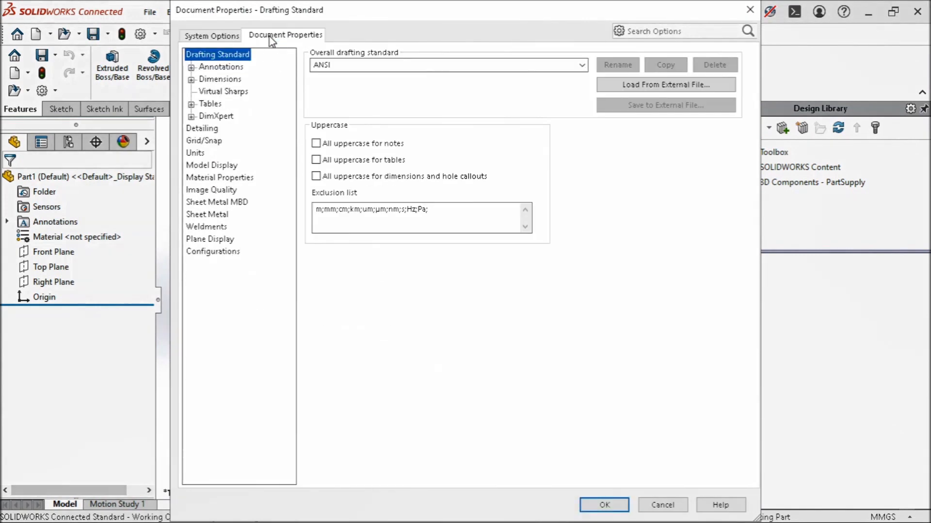
click(237, 36)
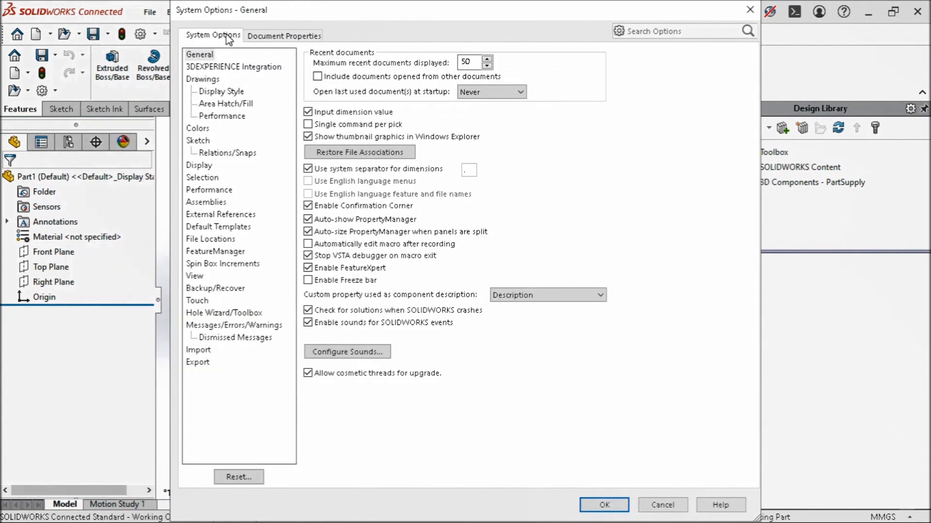
click(250, 34)
click(219, 37)
click(601, 504)
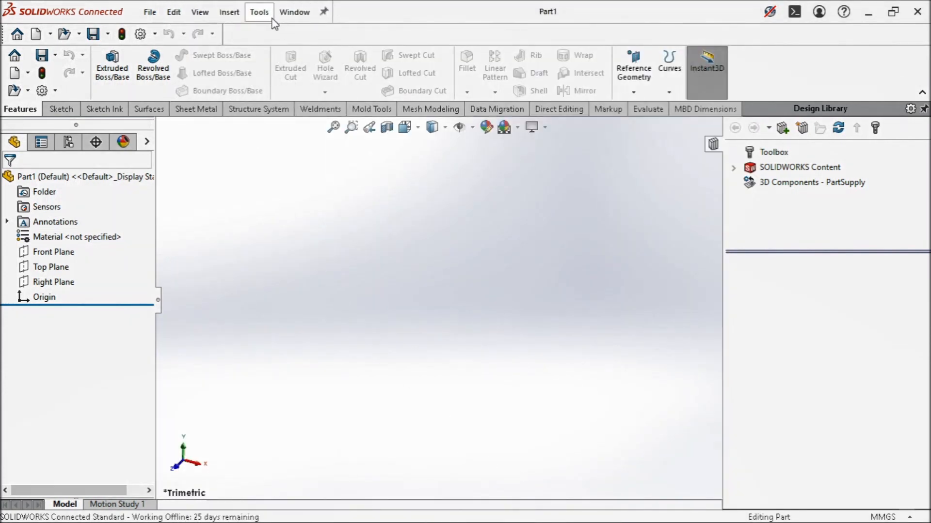
Create three more part documents alongside Part1
click(298, 19)
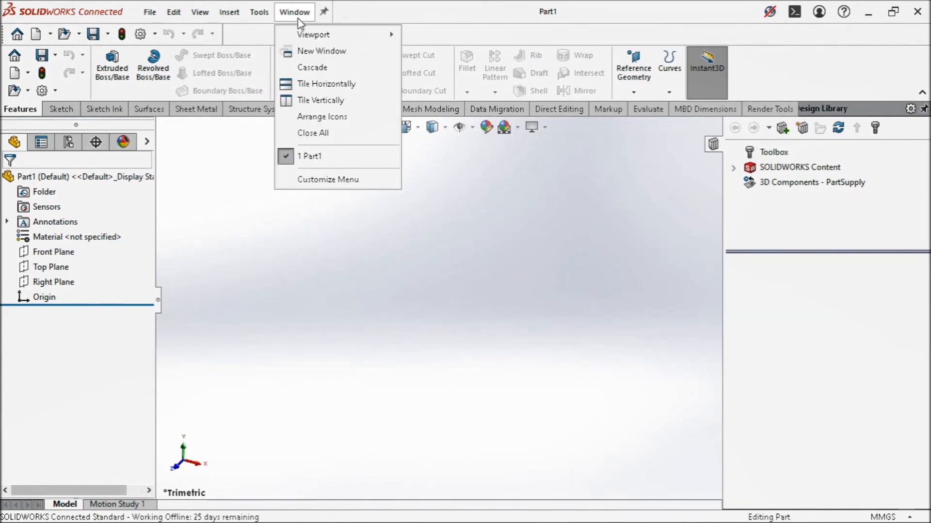
click(15, 73)
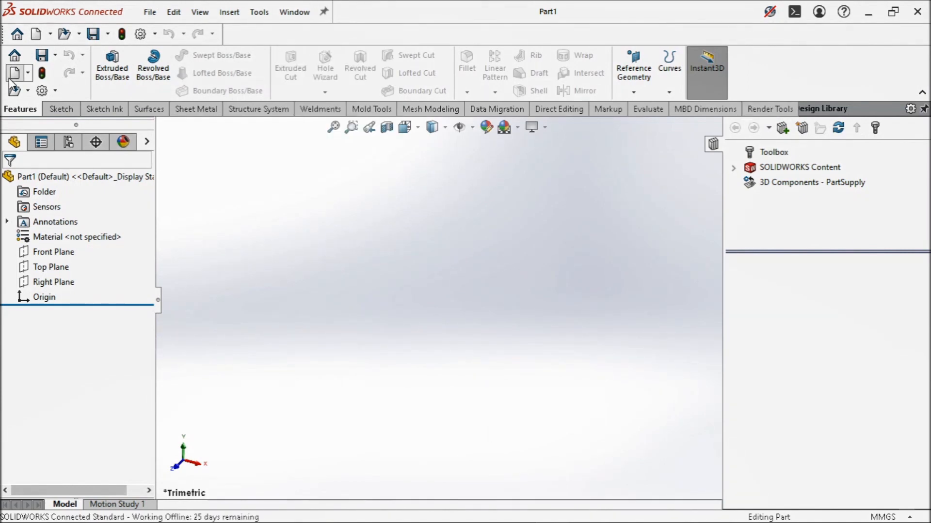
double_click(306, 260)
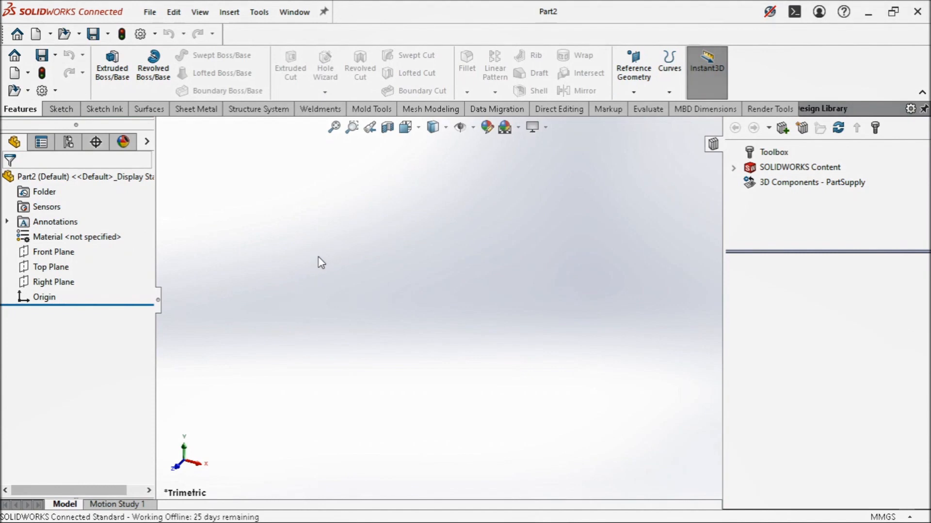
click(25, 73)
double_click(310, 235)
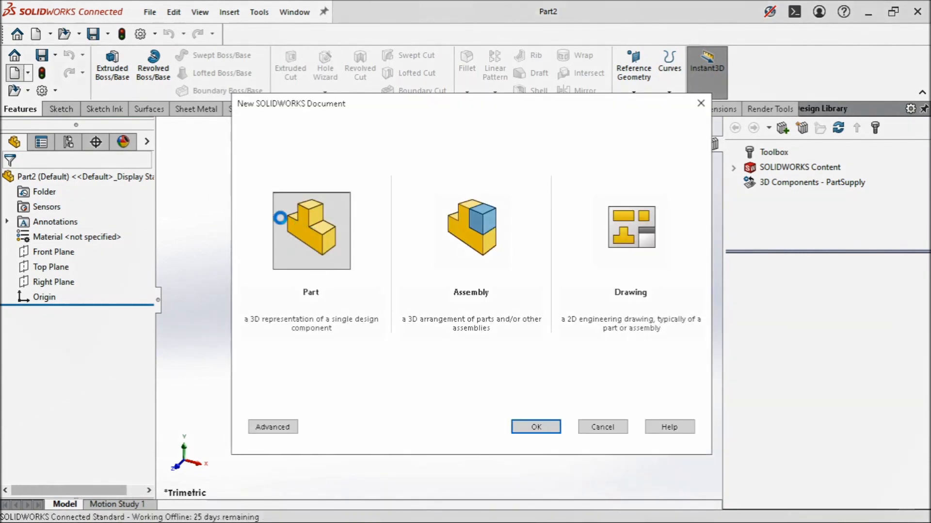
click(15, 73)
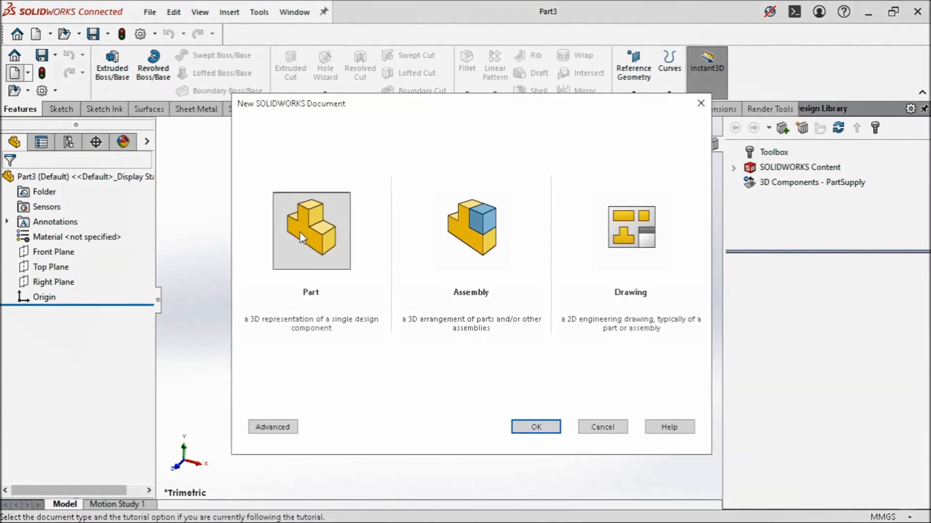
double_click(299, 232)
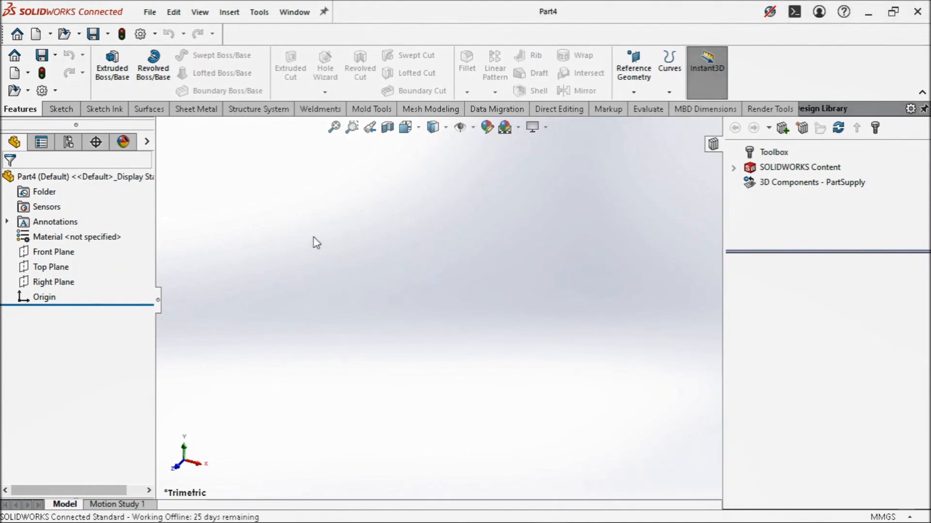
Split the graphics area of Part4 into two horizontal viewports, and change it to two vertical viewports
click(290, 12)
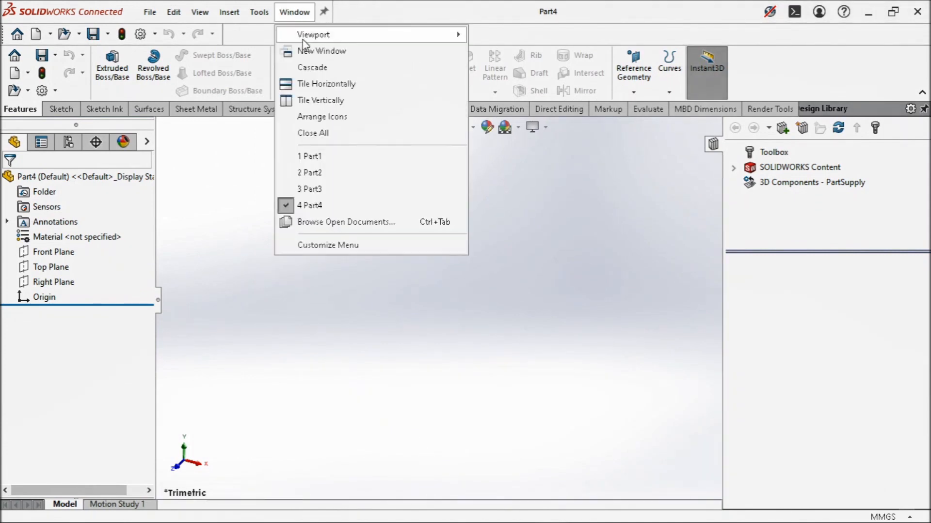
mouse_move(303, 39)
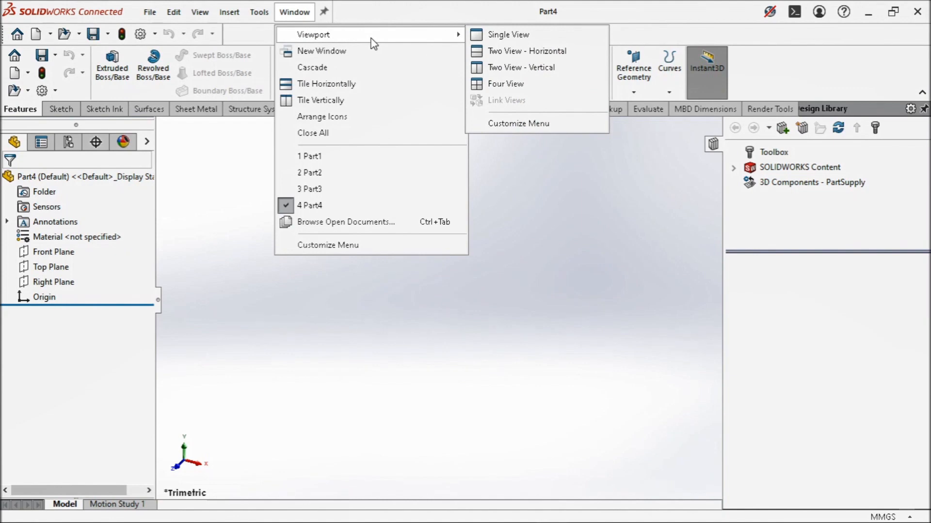
click(383, 171)
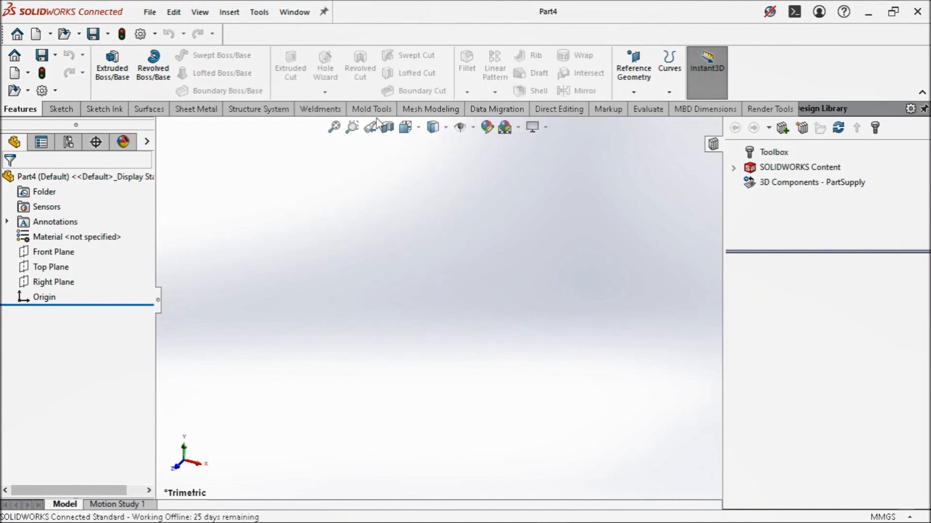
click(294, 12)
mouse_move(299, 34)
click(504, 50)
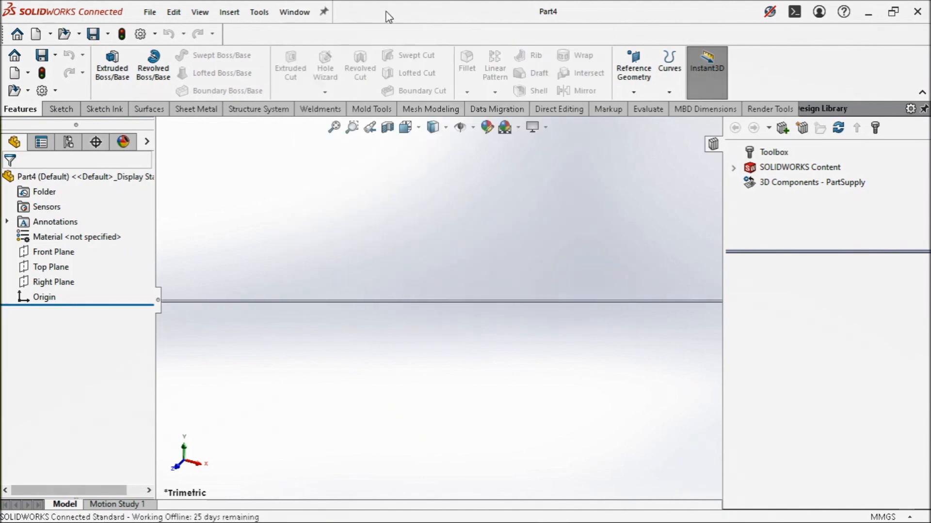
click(294, 12)
mouse_move(330, 34)
click(506, 67)
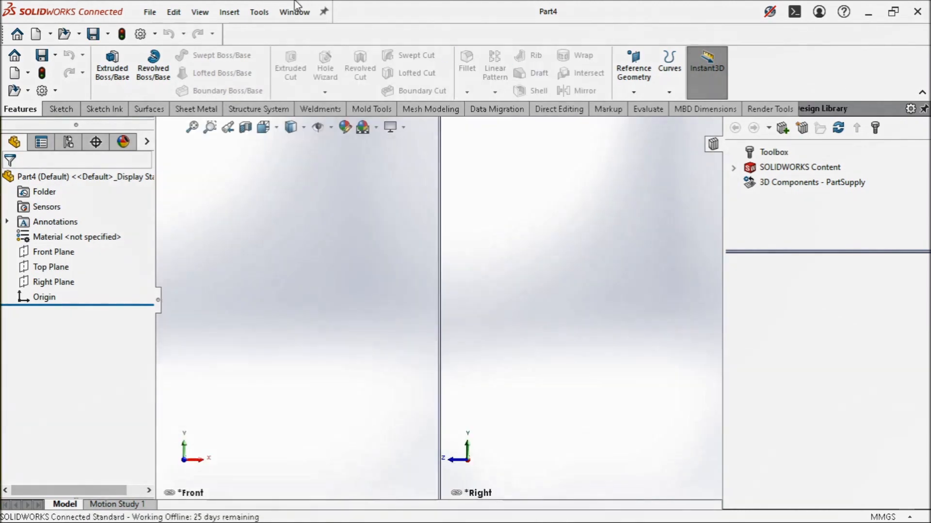
Divide the graphics area into the Four View layout and return it to Single View
click(294, 11)
click(518, 83)
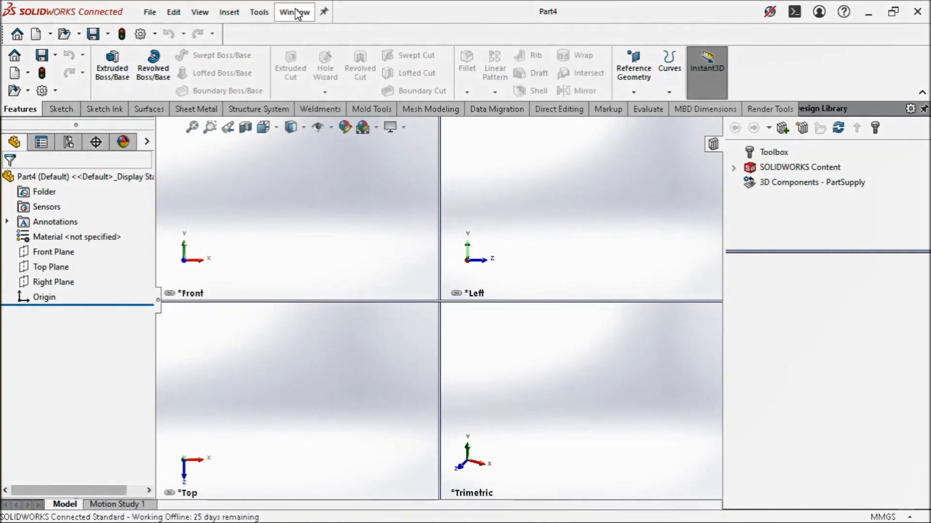
click(294, 11)
mouse_move(365, 34)
click(504, 34)
Check the list of open documents and make Part3 the active one
click(298, 12)
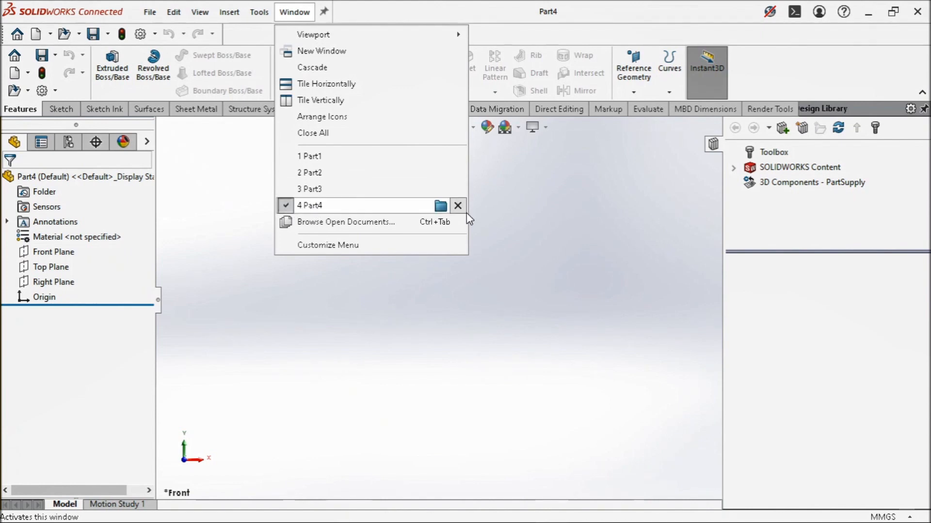
click(570, 217)
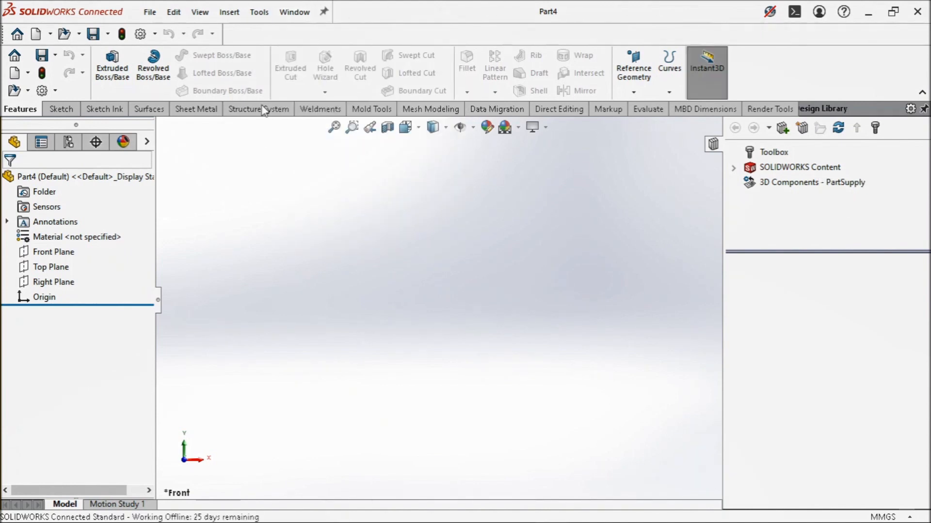
click(297, 15)
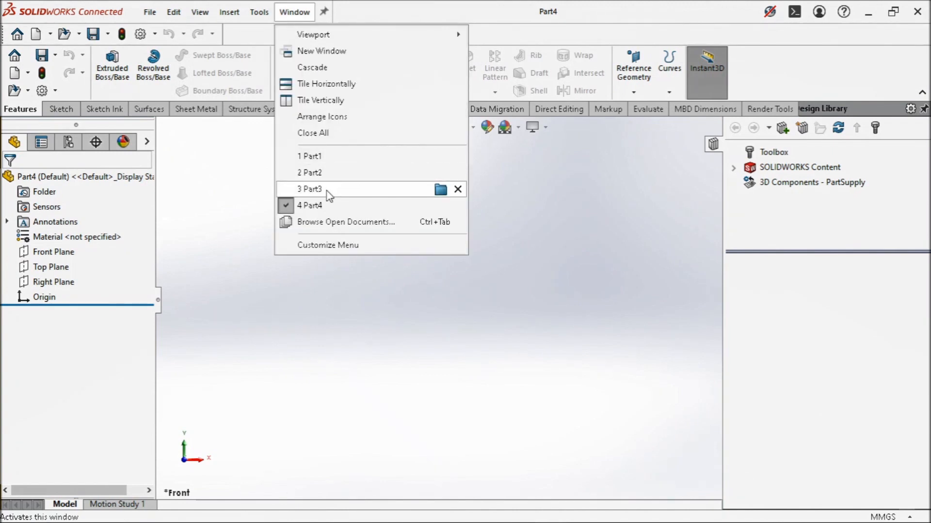
click(310, 189)
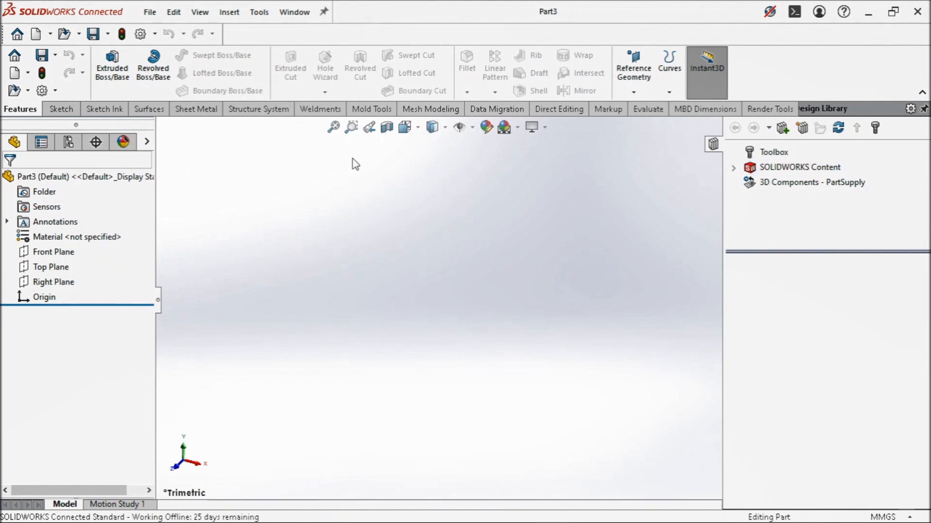
Close the Part3, Part2 and Part1 documents from the list of open windows, keeping Part4 open
click(294, 12)
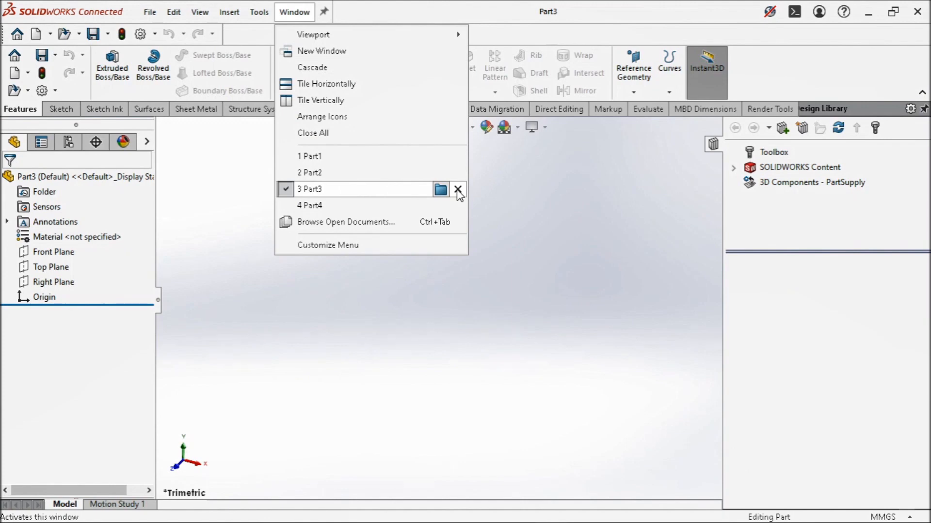
click(457, 189)
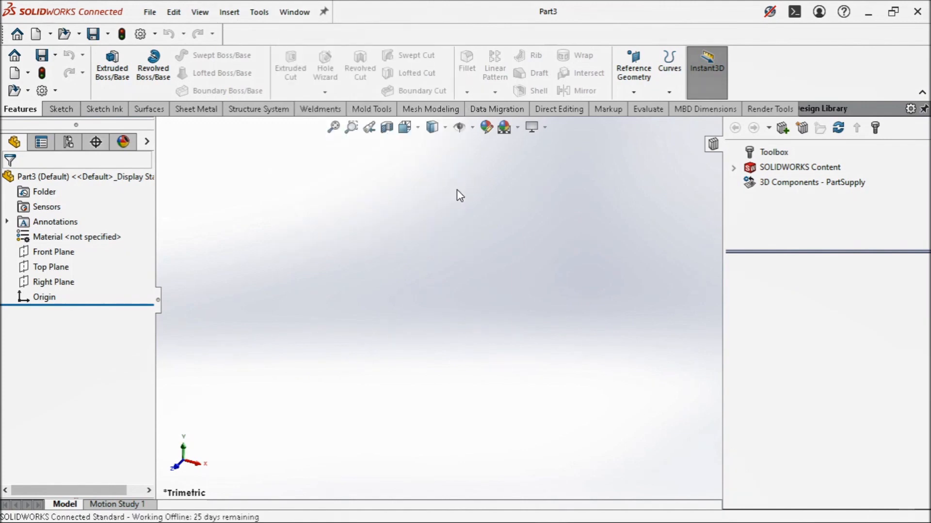
click(295, 12)
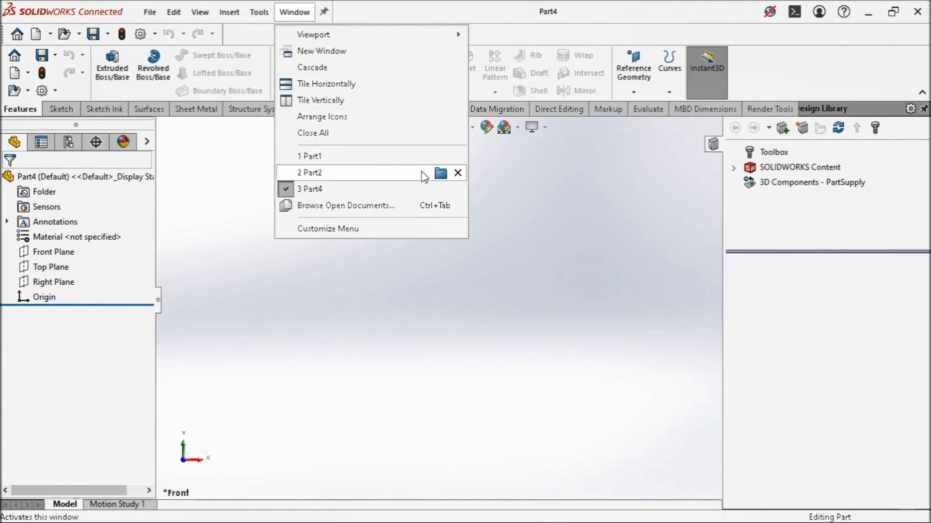
click(457, 173)
click(299, 12)
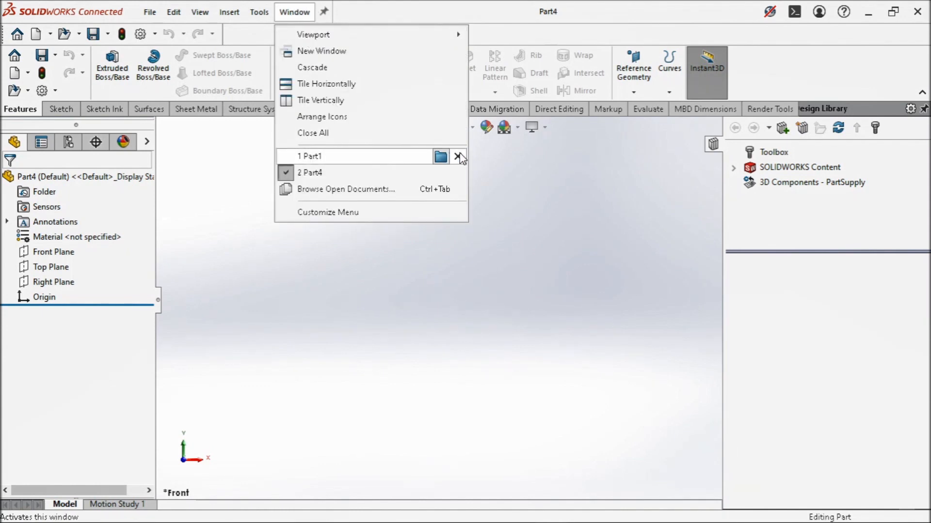
click(458, 156)
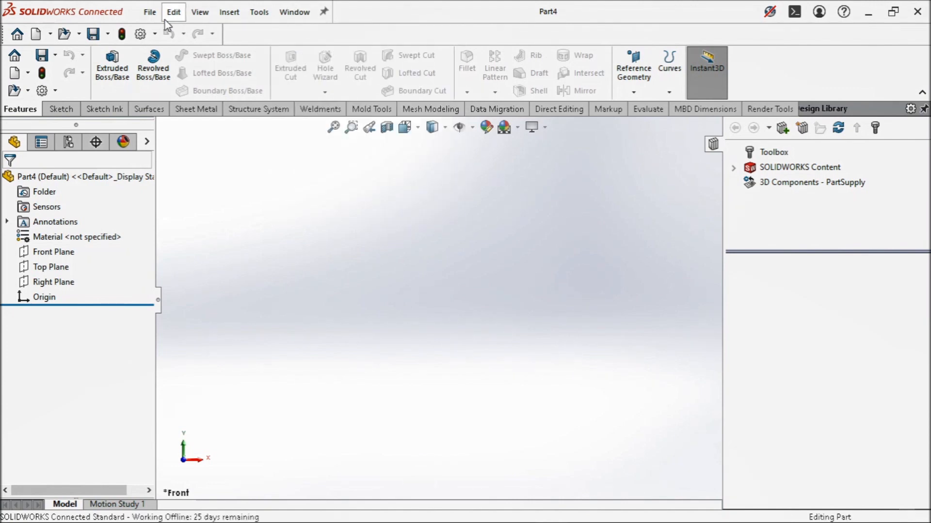
Unpin the main menu bar and pin it back in place
click(324, 12)
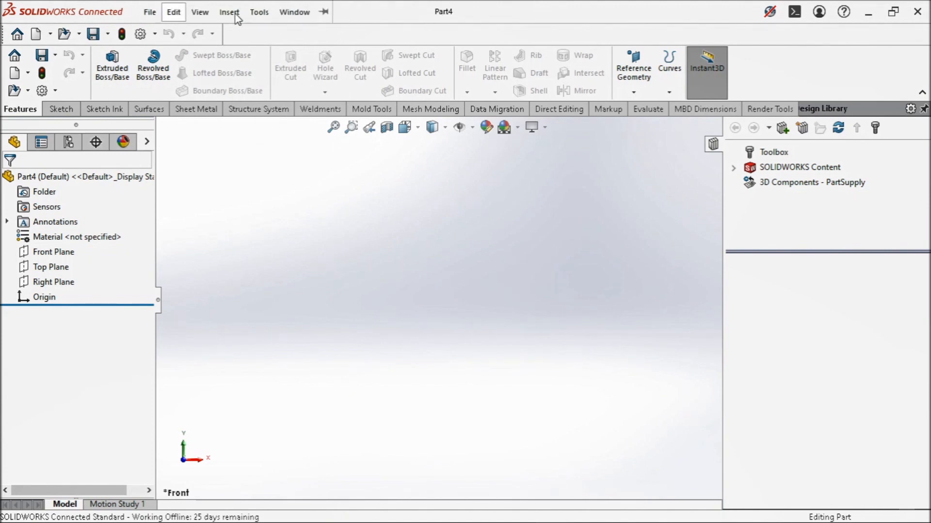
click(294, 13)
click(326, 13)
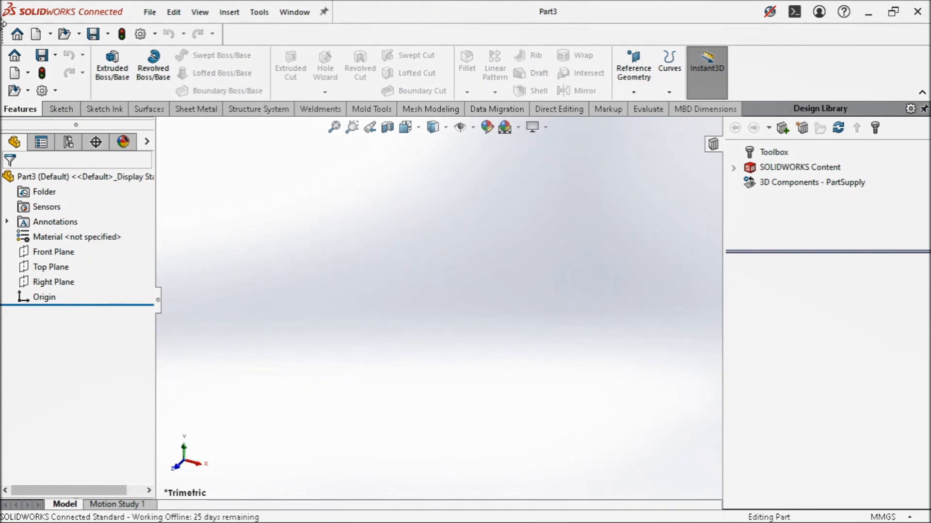
View the Welcome window's Home page and the general System Options, closing each one
click(17, 34)
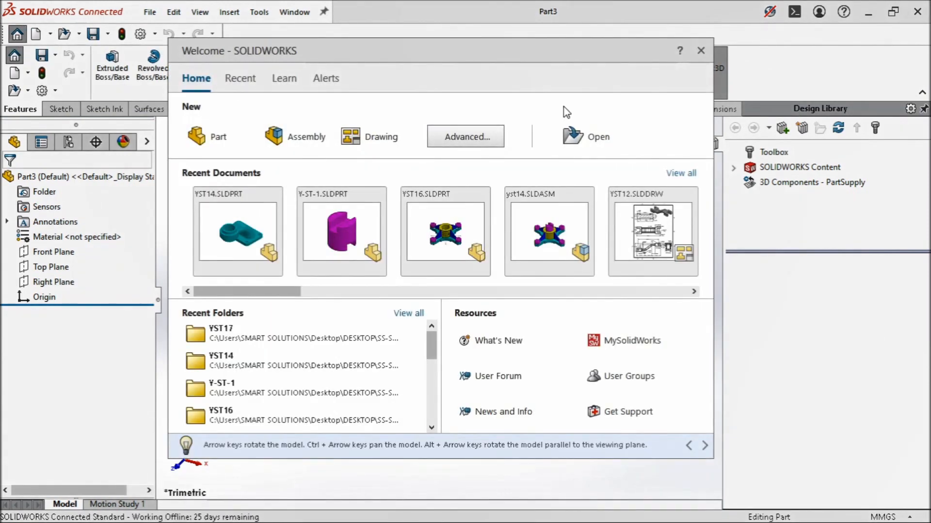
click(700, 50)
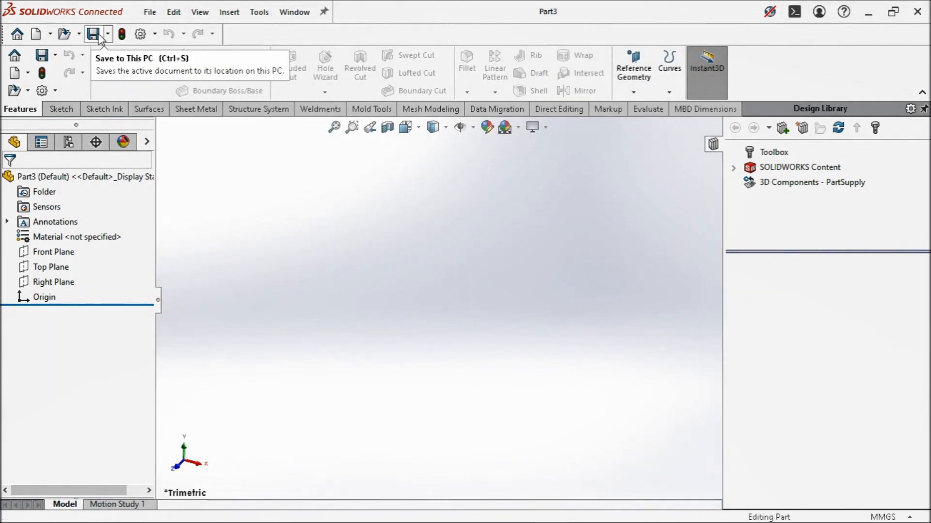
click(140, 34)
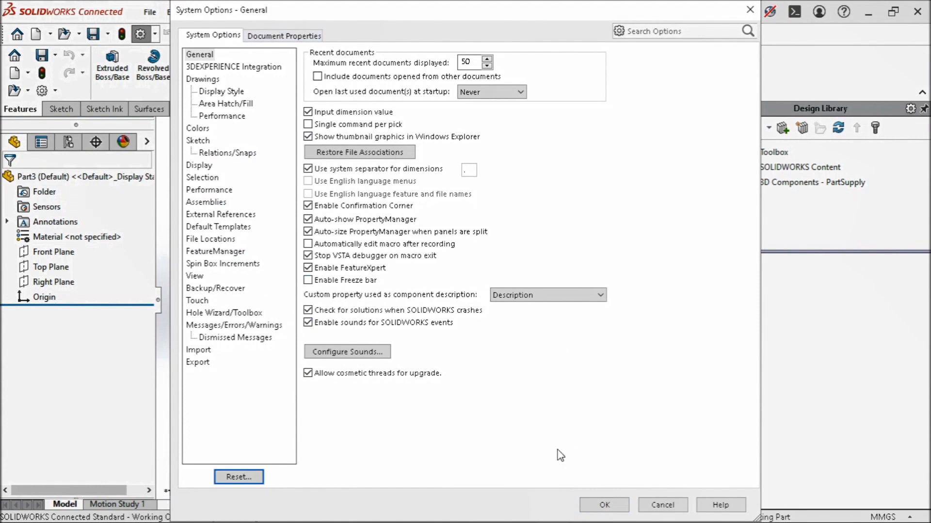
click(604, 505)
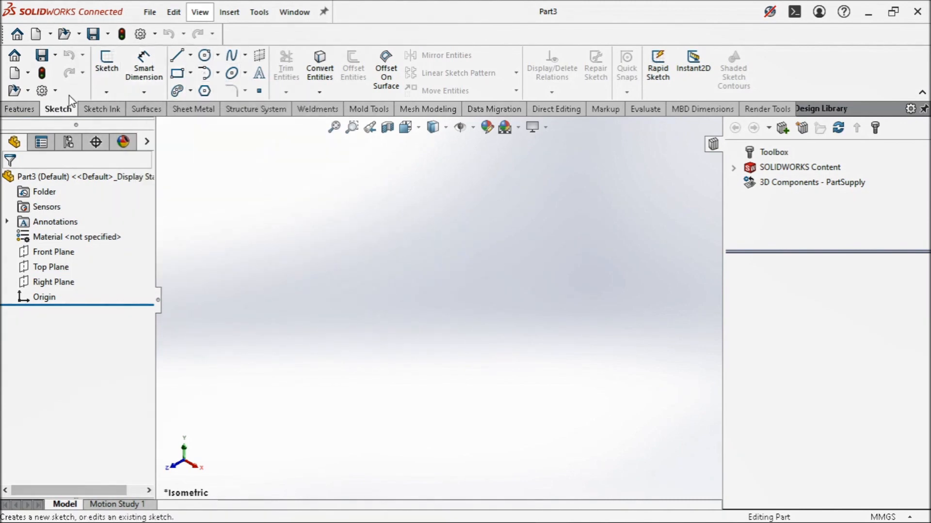
Look through the Sheet Metal, Surfaces, Structure System, Weldments and Mold Tools command sets and return to the Sketch commands
click(183, 109)
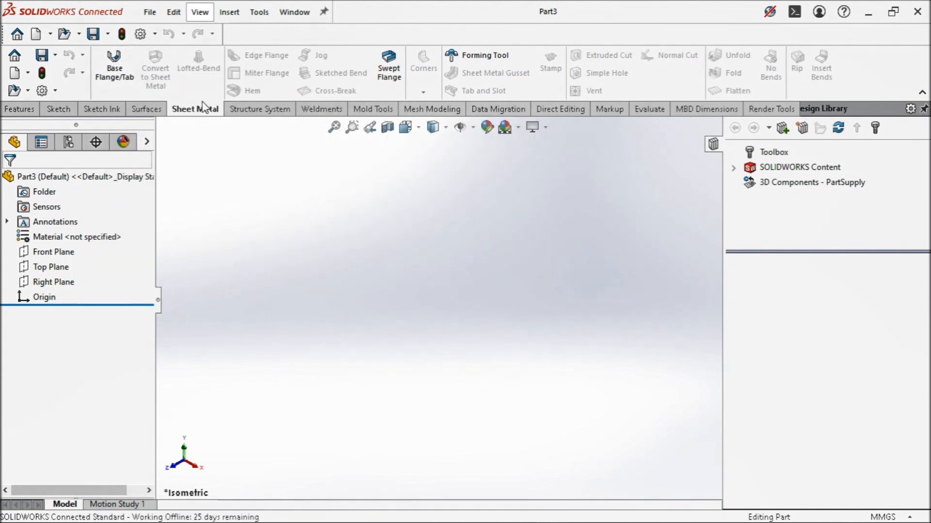
click(146, 109)
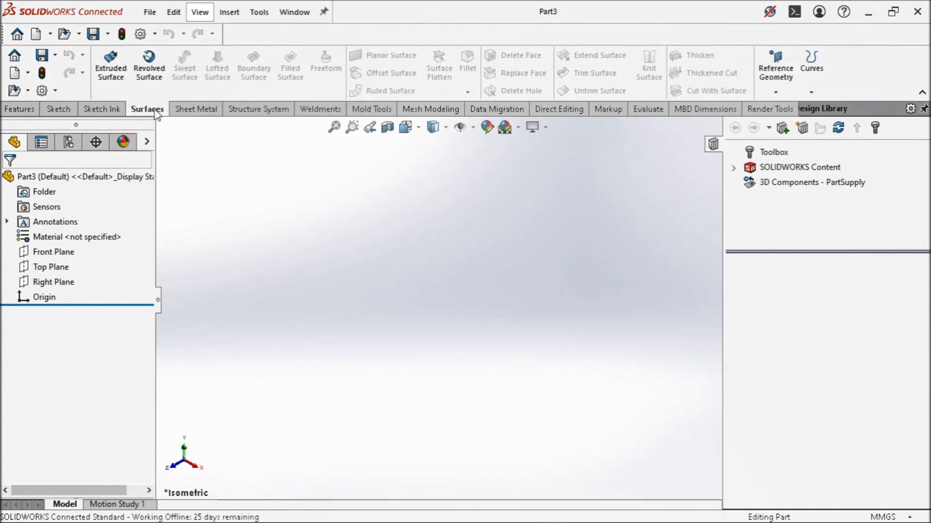
click(196, 109)
click(273, 111)
click(317, 109)
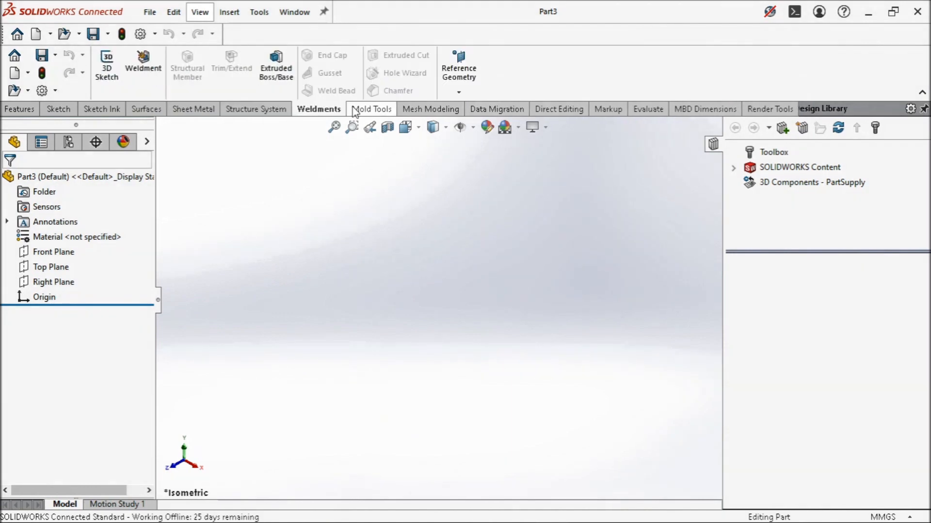
click(357, 110)
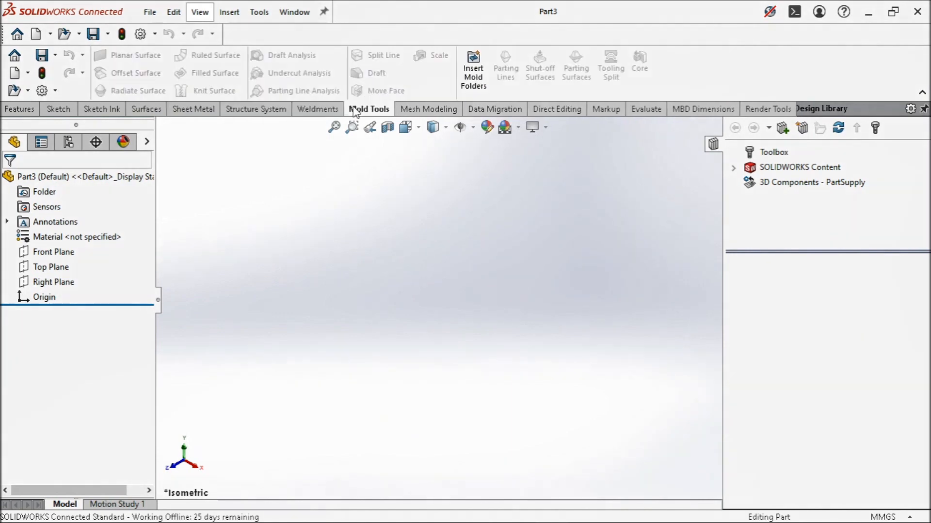
click(74, 108)
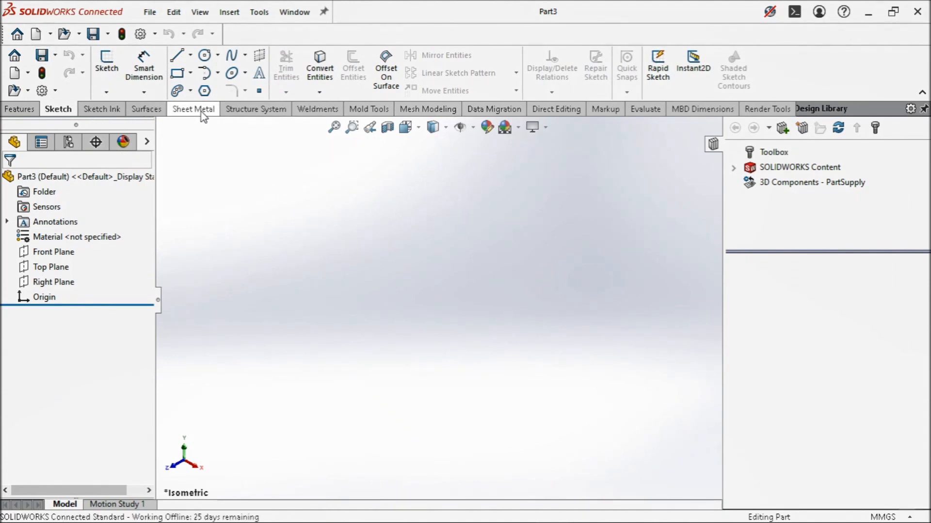
Look through the Insert commands, including the Sheet Metal features, and leave without starting any
click(229, 12)
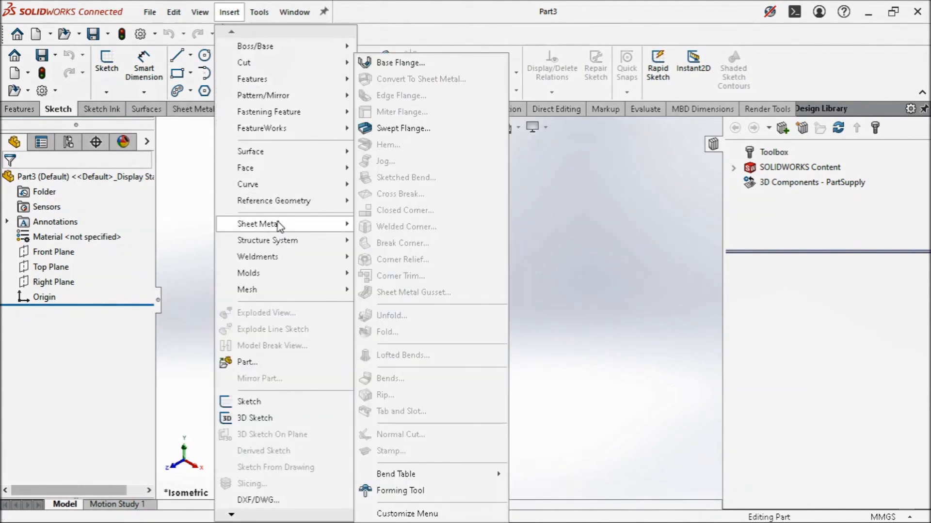
click(183, 181)
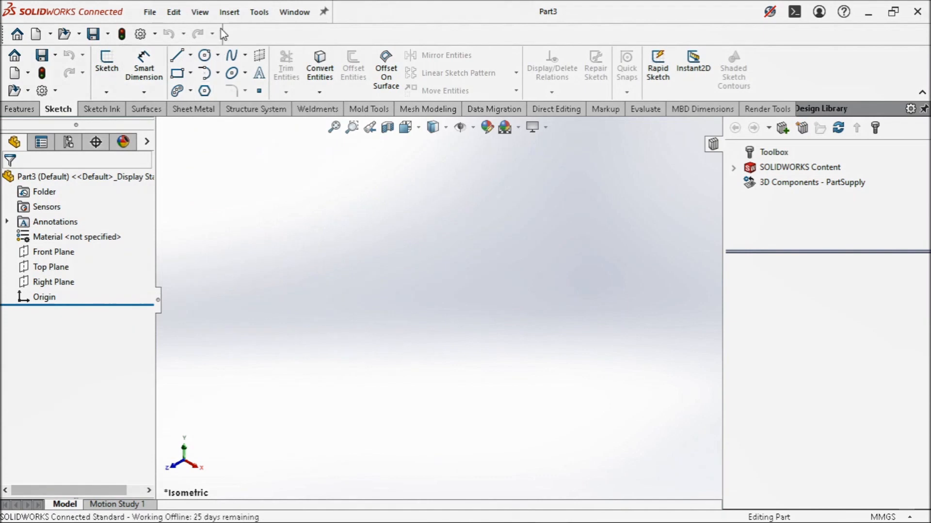
click(242, 12)
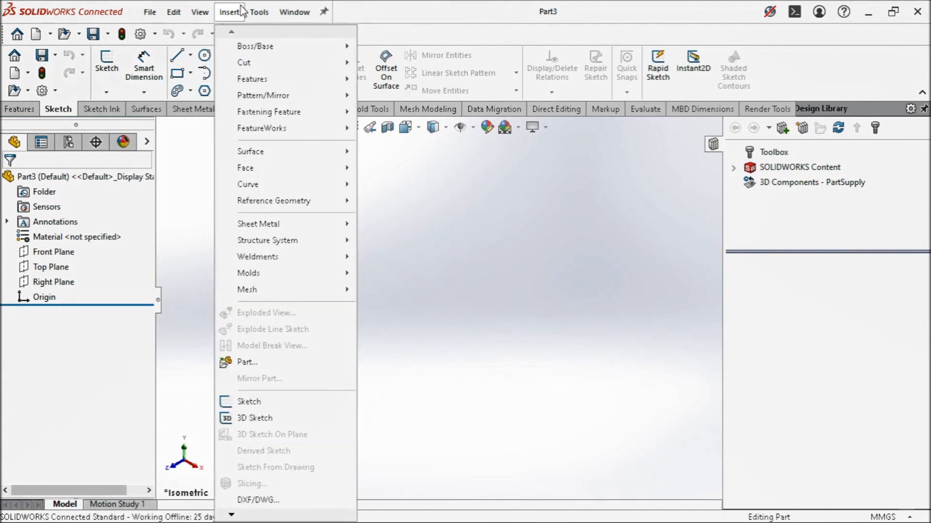
click(502, 242)
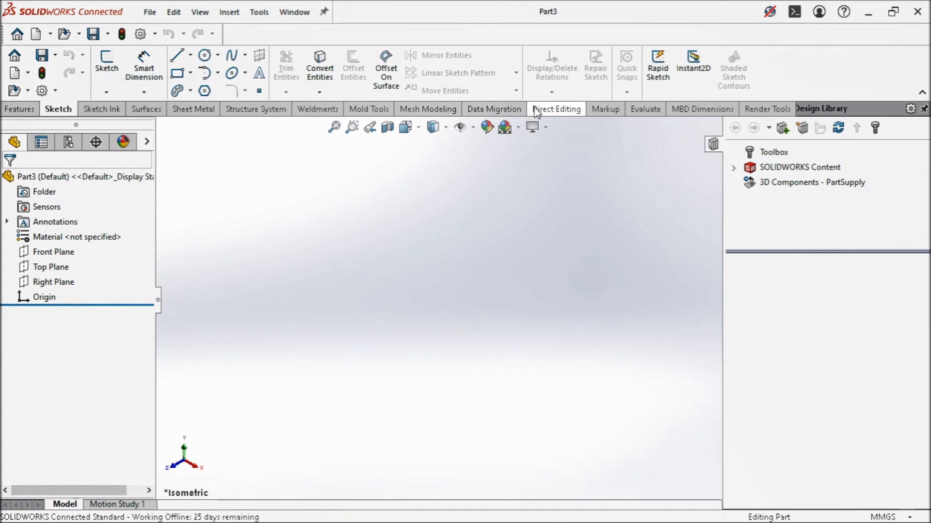
View the Evaluate, Direct Editing and Markup command sets
click(662, 110)
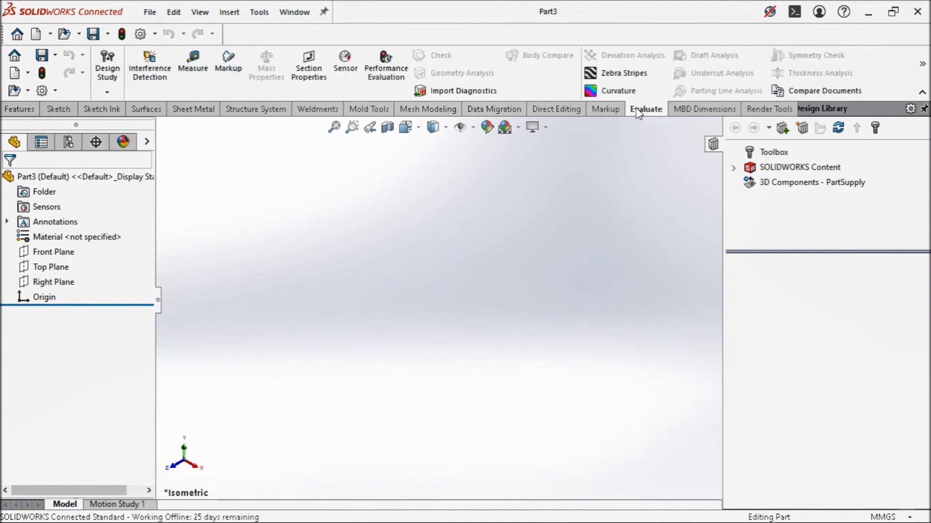
click(617, 110)
click(563, 111)
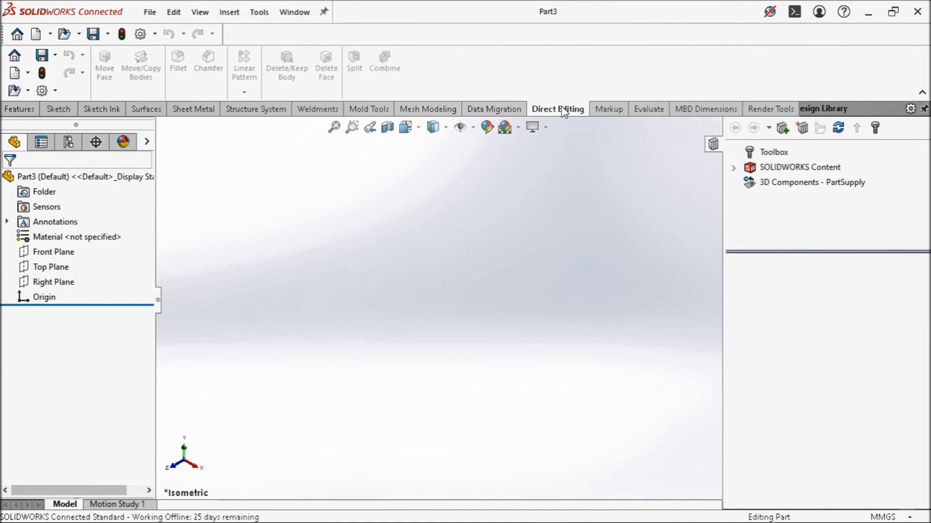
click(616, 111)
Remove the Markup command set from the CommandManager
right_click(613, 108)
mouse_move(633, 151)
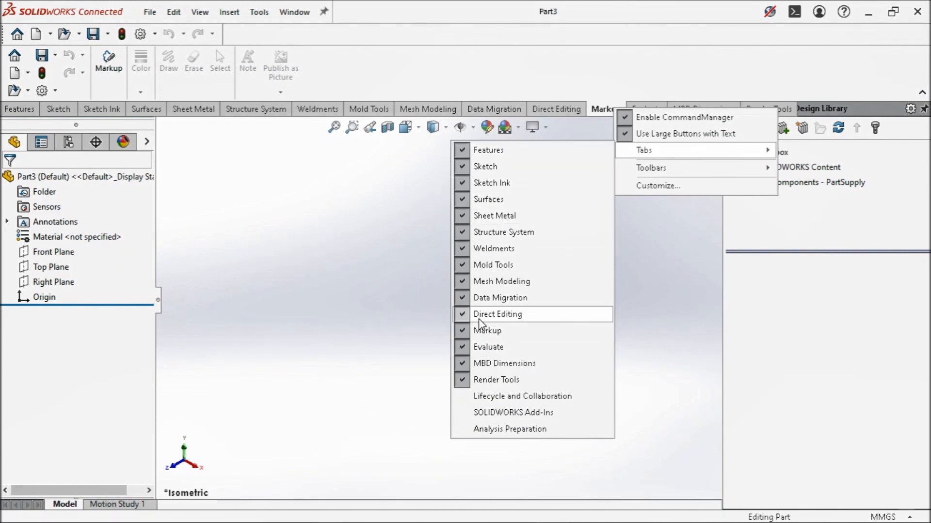
click(470, 332)
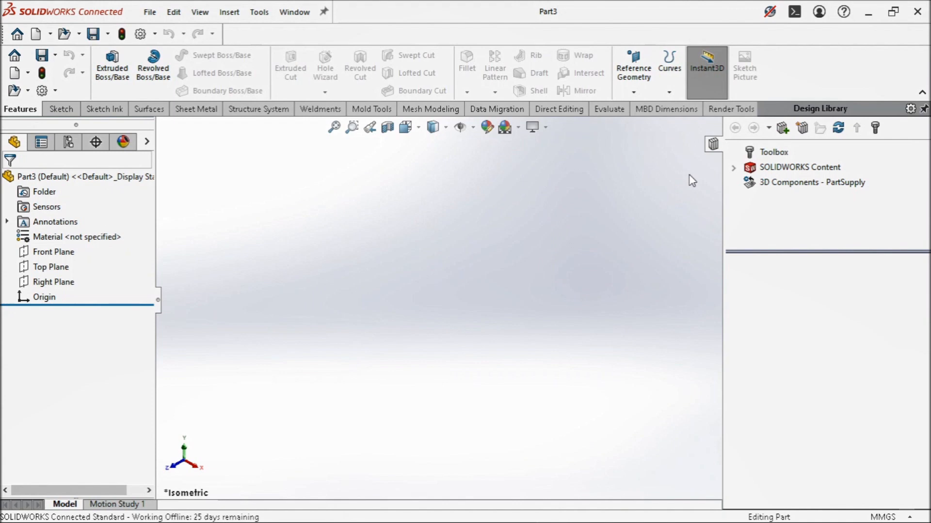
Add the Lifecycle and Collaboration command set to the CommandManager and view its commands
right_click(721, 115)
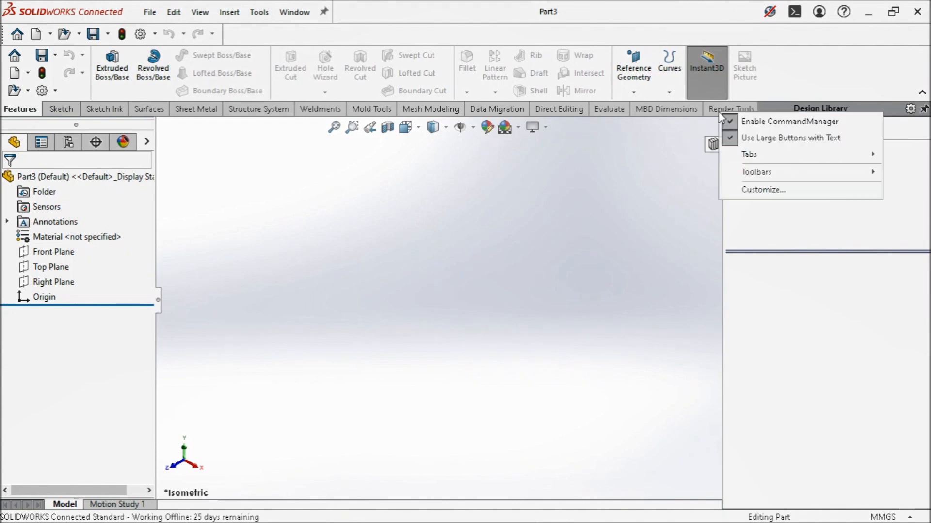
mouse_move(737, 156)
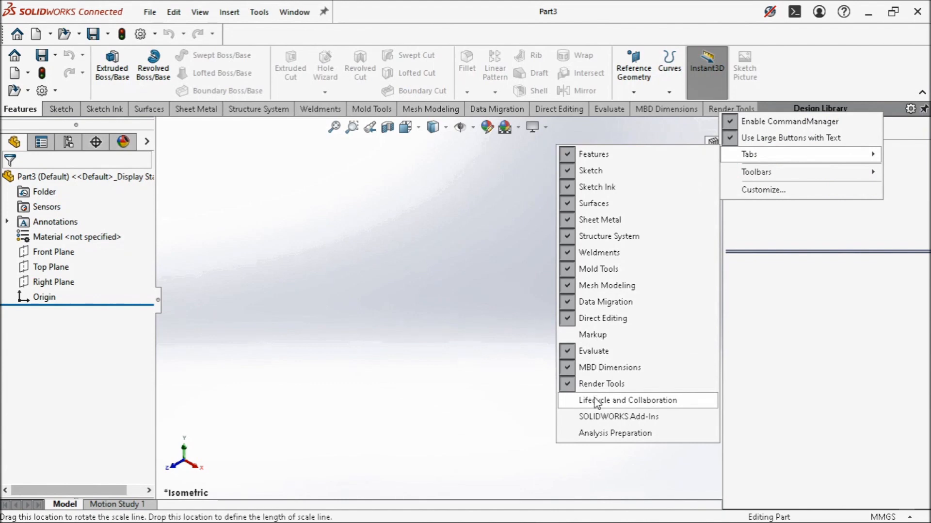
click(571, 405)
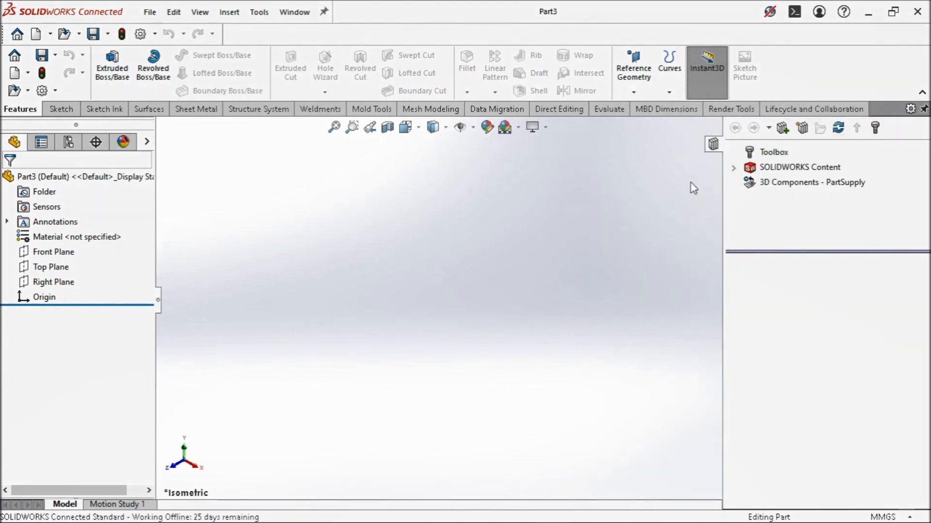
click(800, 111)
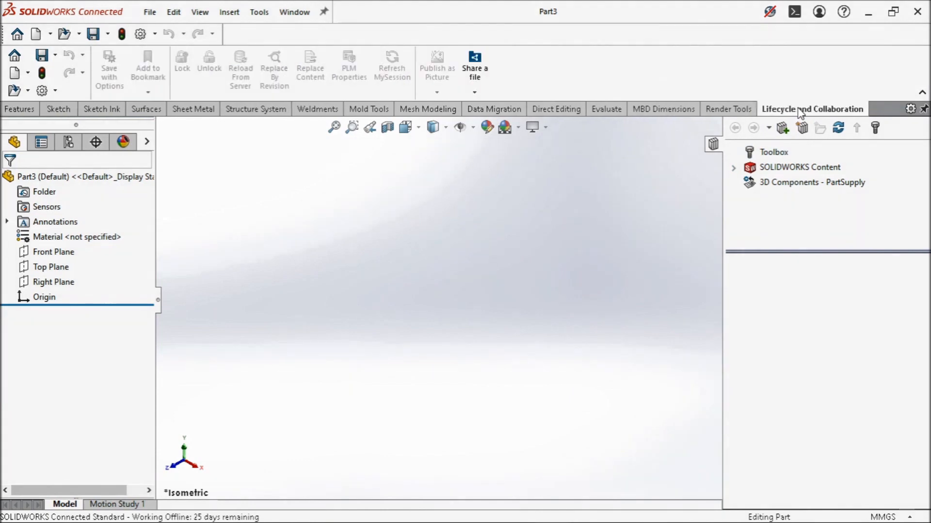
Restore the Markup command set and add the SOLIDWORKS Add-Ins command set to the CommandManager
right_click(800, 113)
mouse_move(797, 151)
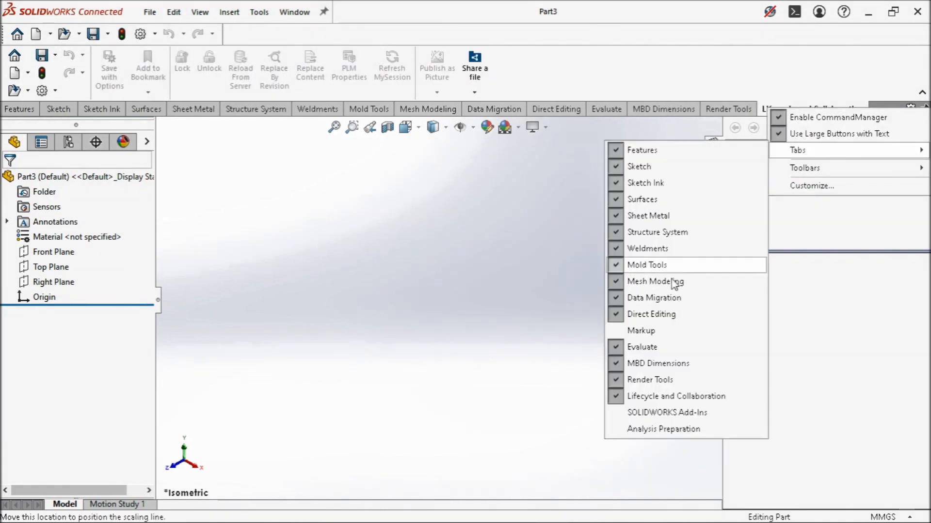
click(631, 335)
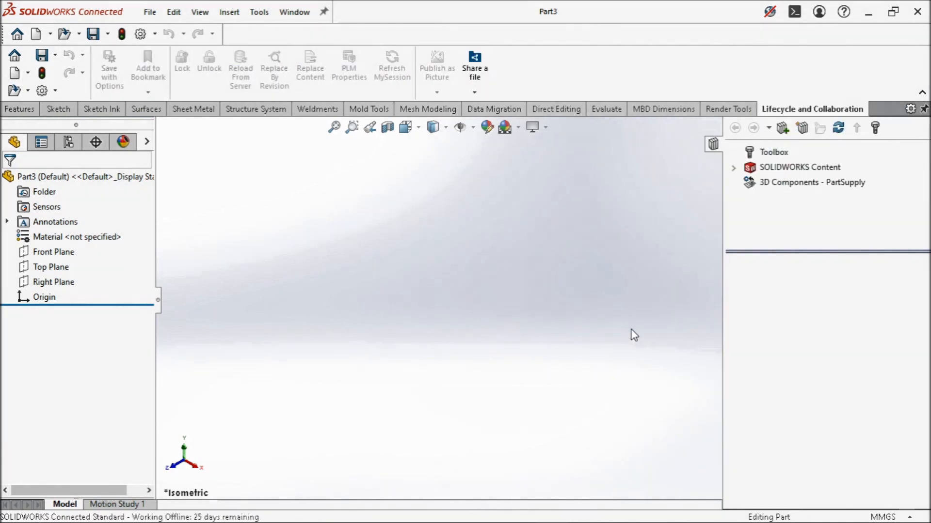
right_click(812, 111)
mouse_move(806, 149)
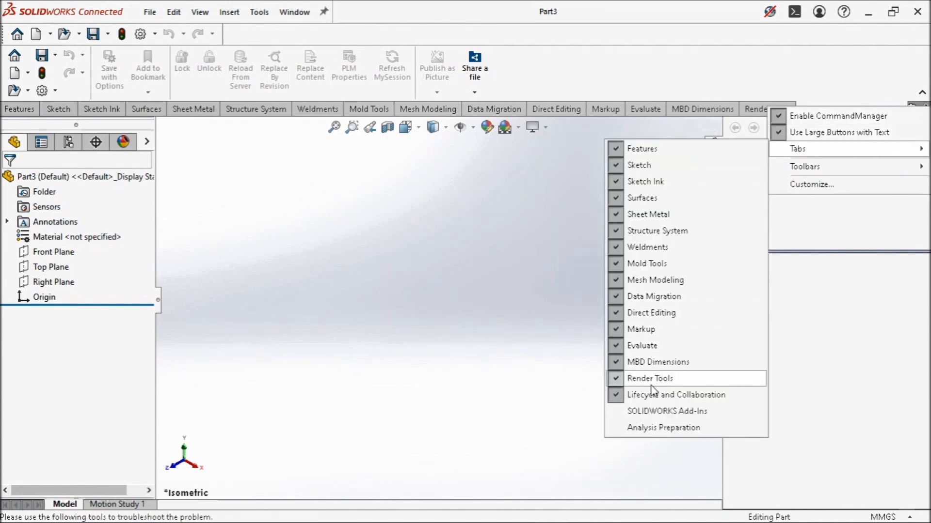
click(654, 411)
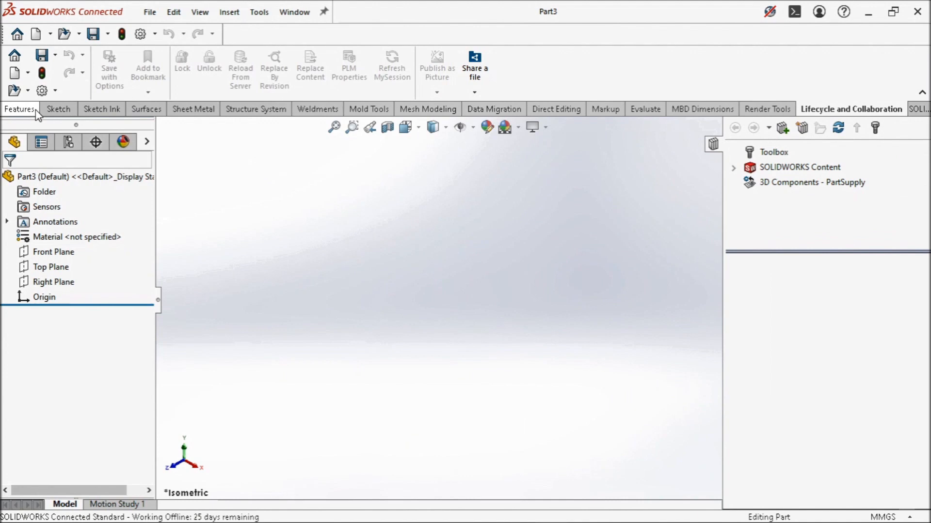
Look through every command set in order, from Features and Sketch through to Render Tools and Lifecycle and Collaboration
click(19, 109)
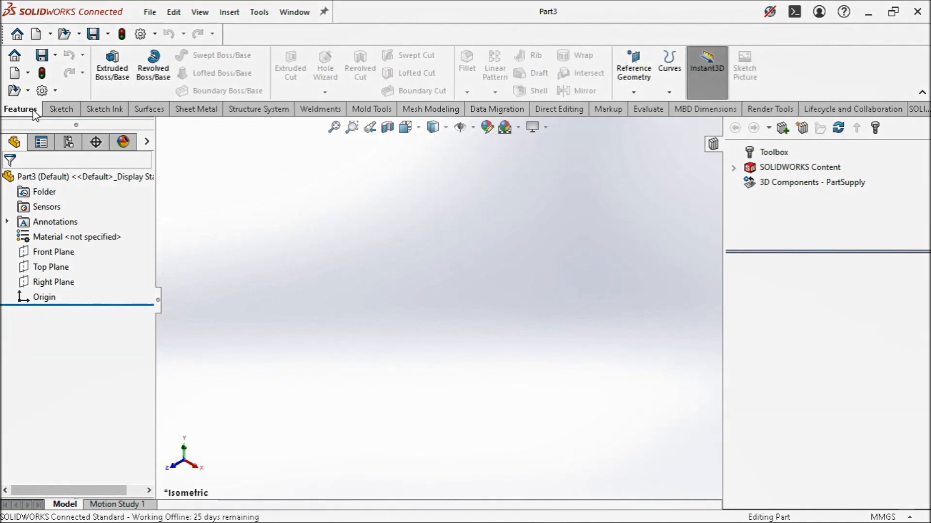
click(61, 110)
click(102, 110)
click(145, 111)
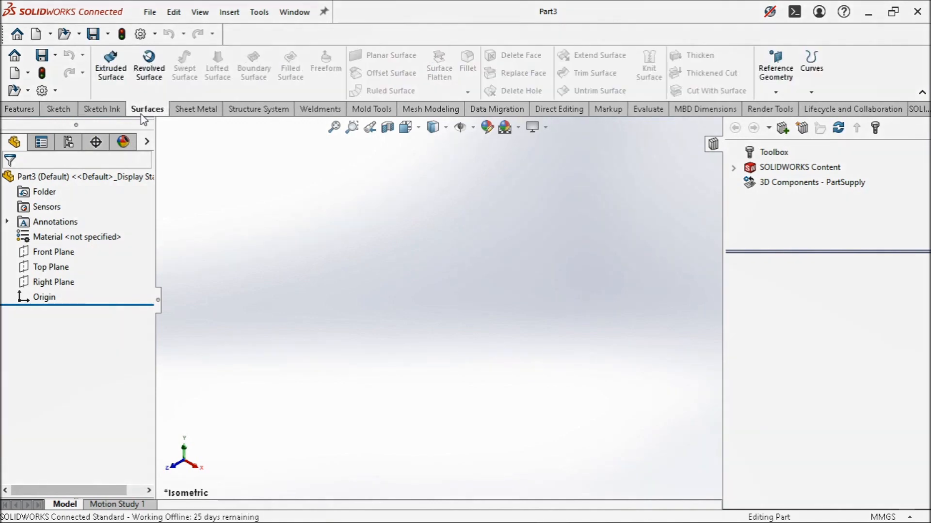
click(197, 110)
click(260, 111)
click(332, 111)
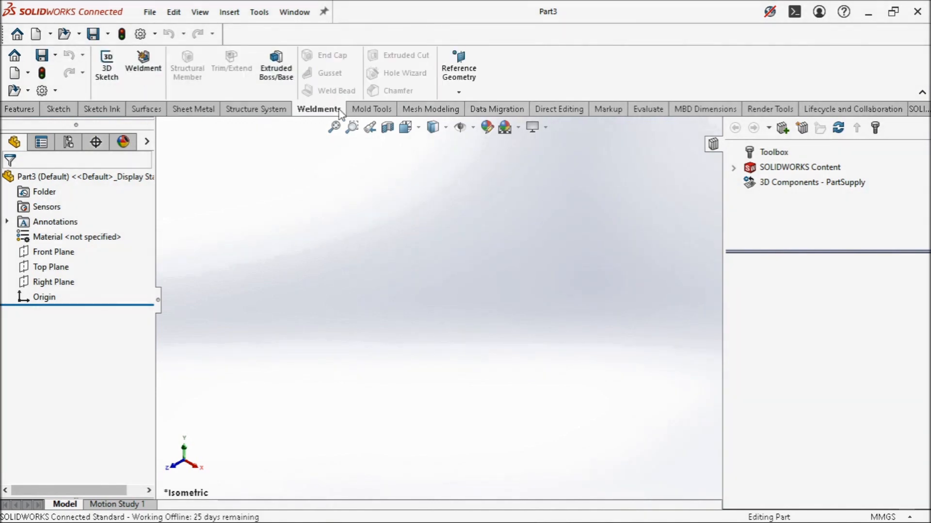
click(371, 110)
click(427, 110)
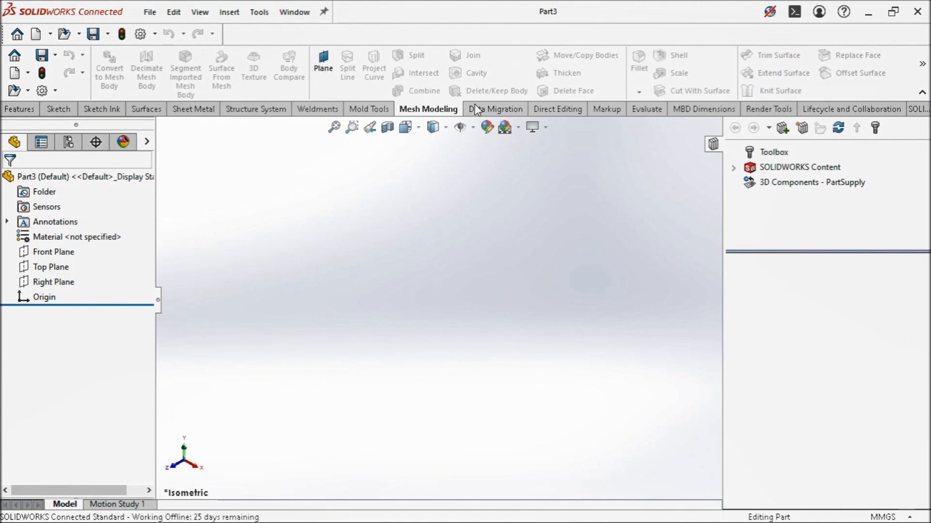
click(480, 110)
click(572, 110)
click(610, 110)
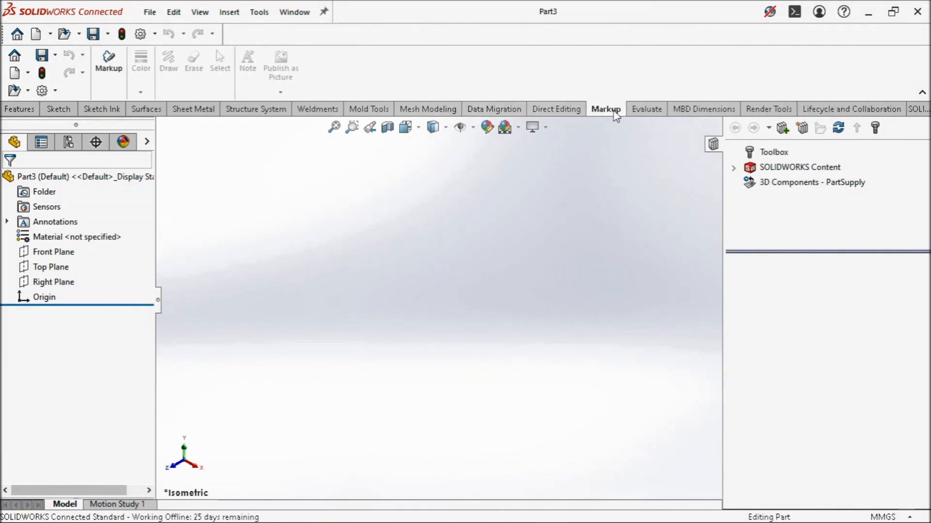
click(641, 112)
click(696, 110)
click(778, 110)
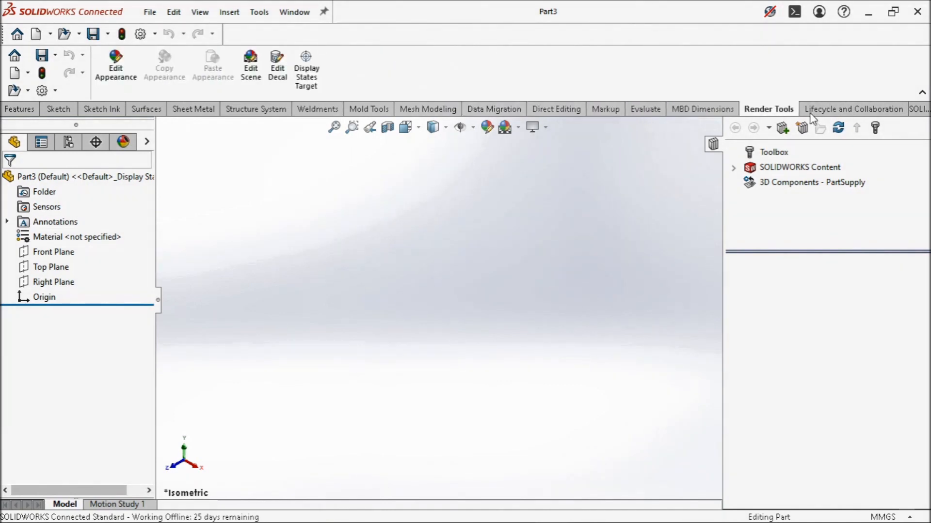
click(819, 112)
Remove the Lifecycle and Collaboration command set from the CommandManager and view the SOLIDWORKS Add-Ins commands
right_click(821, 115)
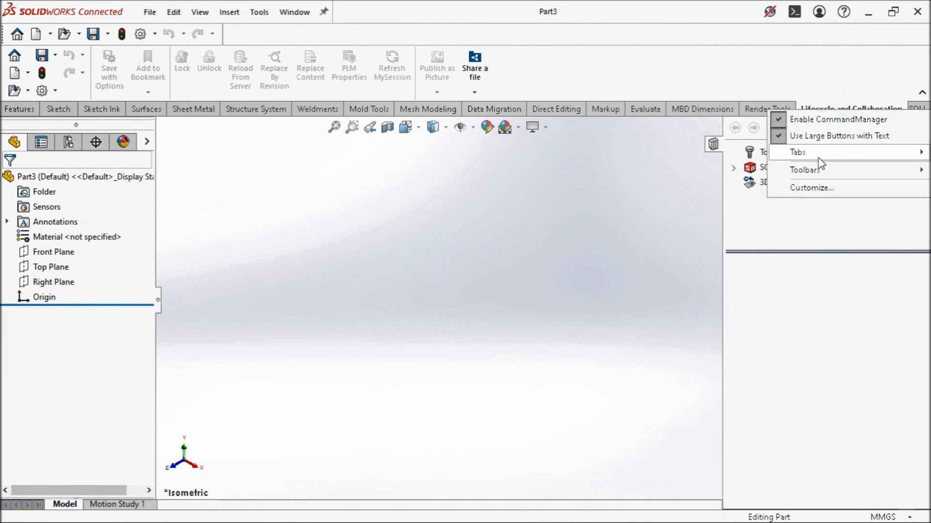
mouse_move(797, 152)
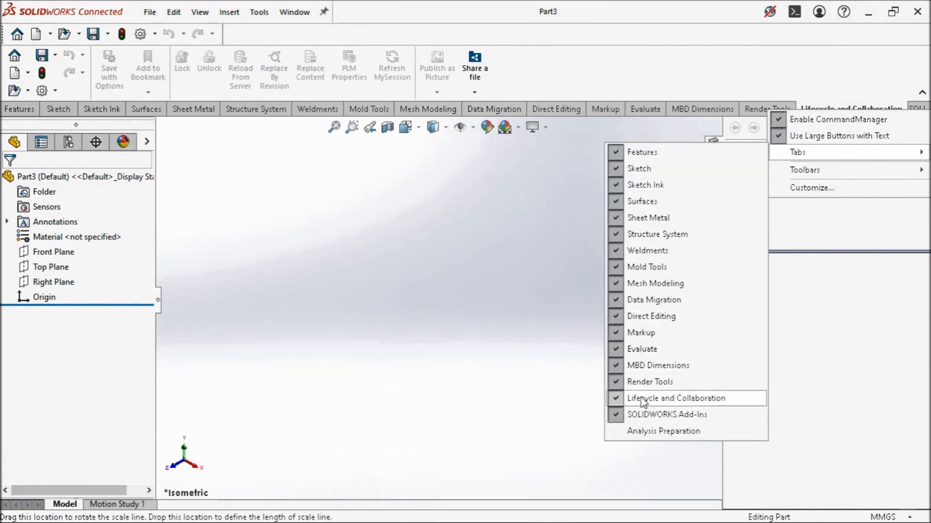
click(626, 401)
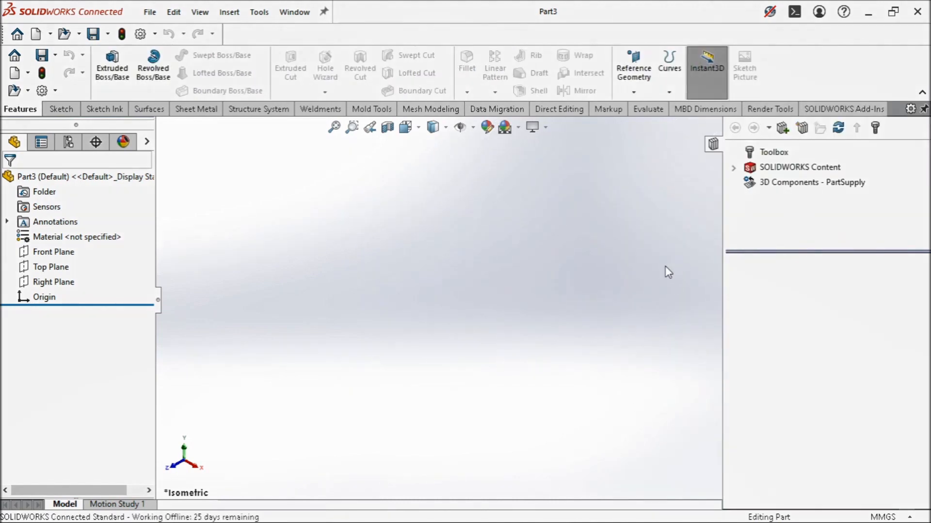
click(850, 108)
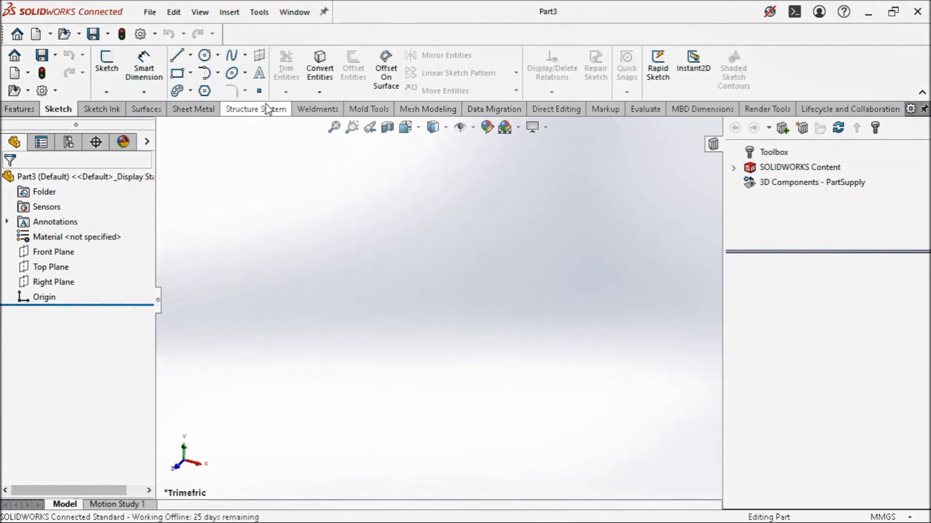
Customize the Sketch command set by adding the Sketch Picture command at its end, after Shaded Sketch Contours
right_click(774, 69)
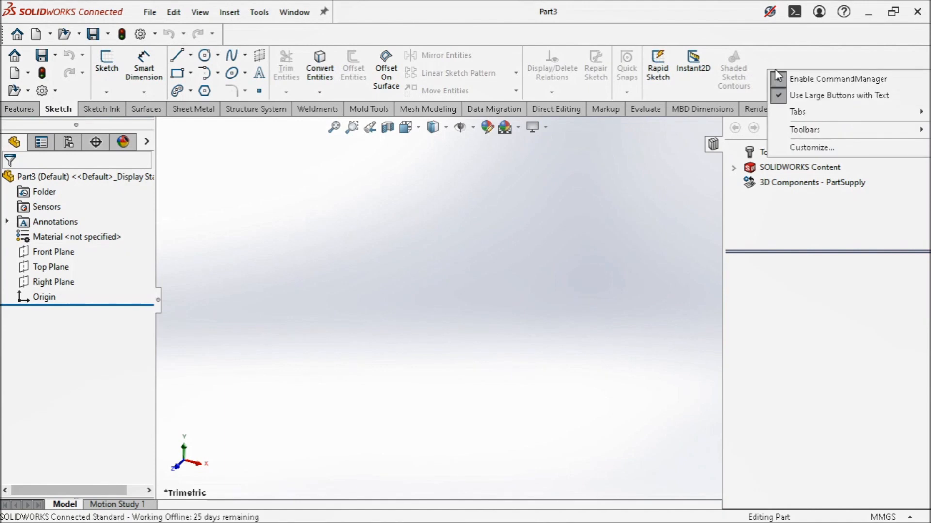
click(804, 151)
click(374, 80)
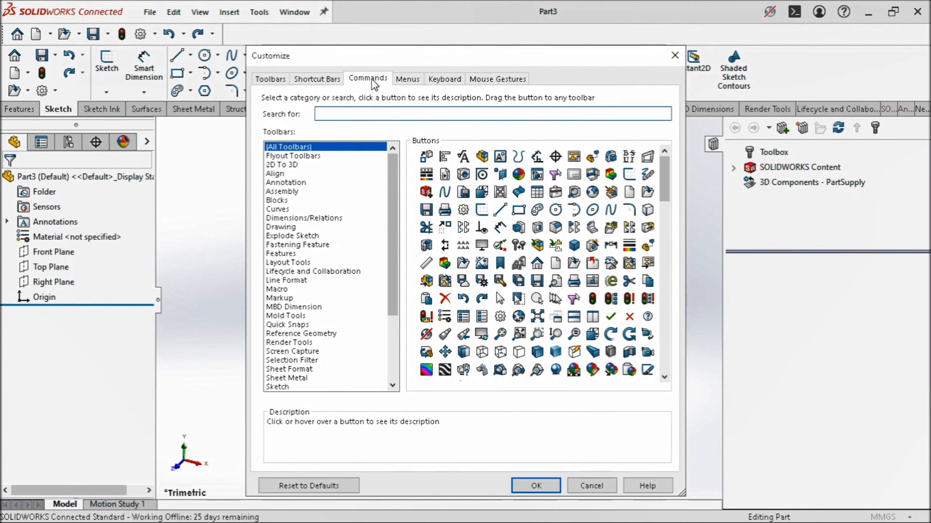
drag(397, 232, 387, 336)
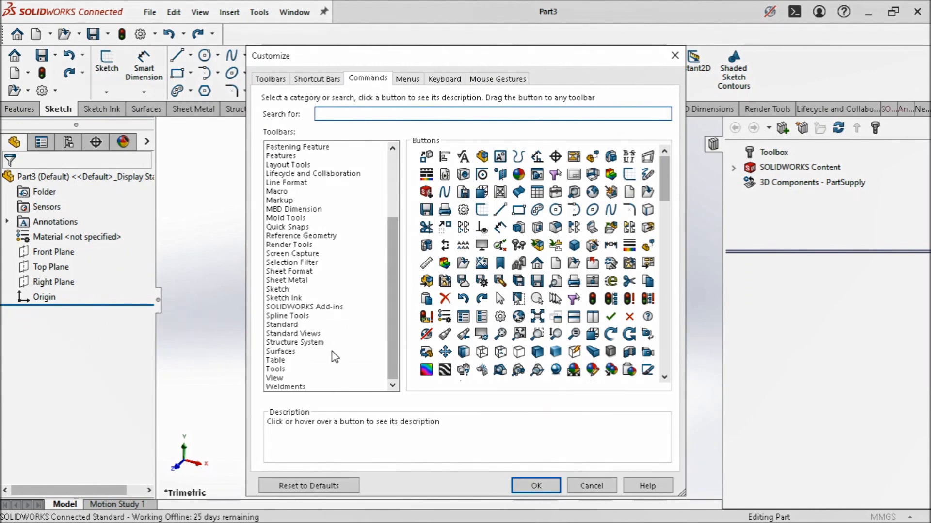
click(277, 289)
mouse_move(647, 228)
mouse_down()
mouse_move(719, 155)
mouse_move(771, 77)
mouse_up()
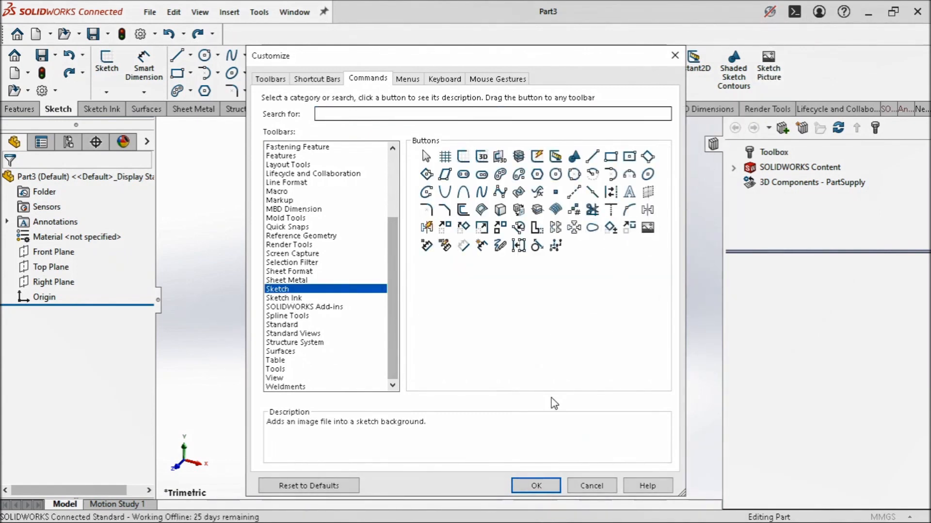
click(533, 486)
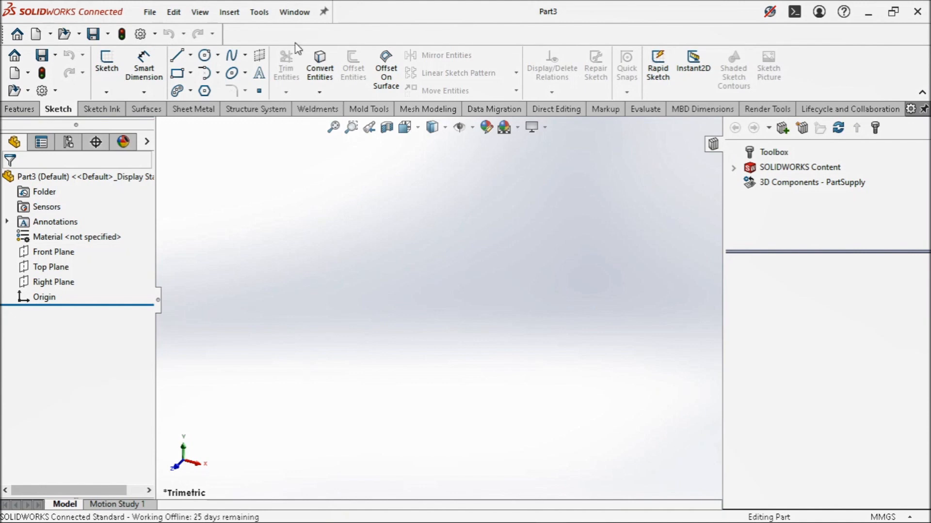
Switch to the open Y-ST-1 part and examine its Boss-Extrude1 and Cut-Extrude1 features on the model
click(292, 12)
click(333, 180)
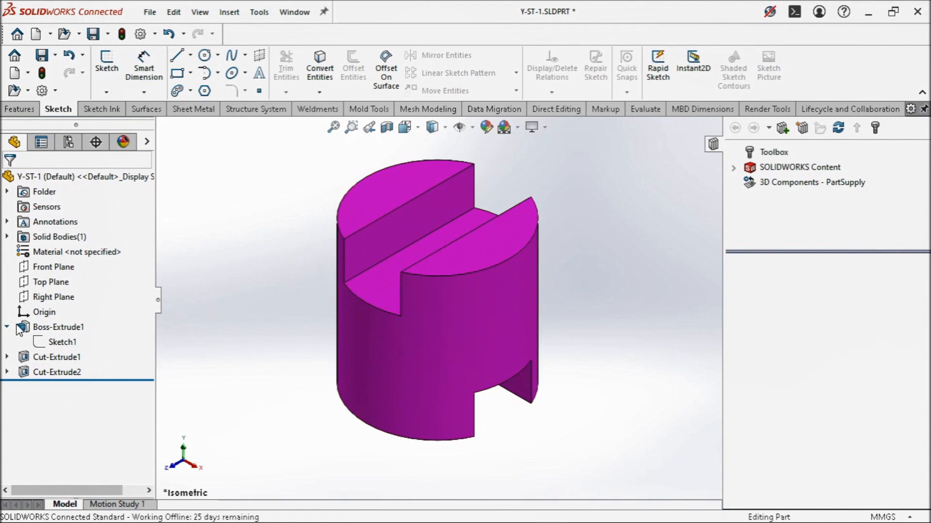
click(54, 328)
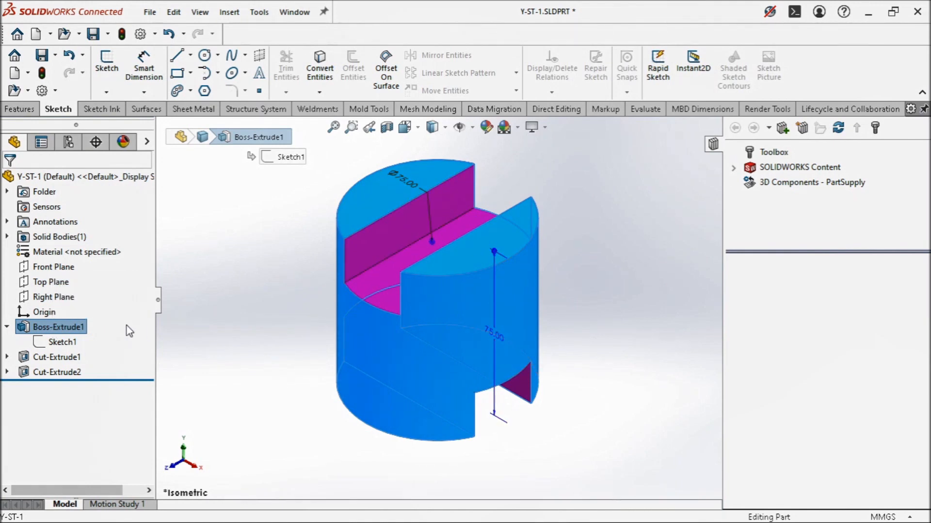
click(63, 360)
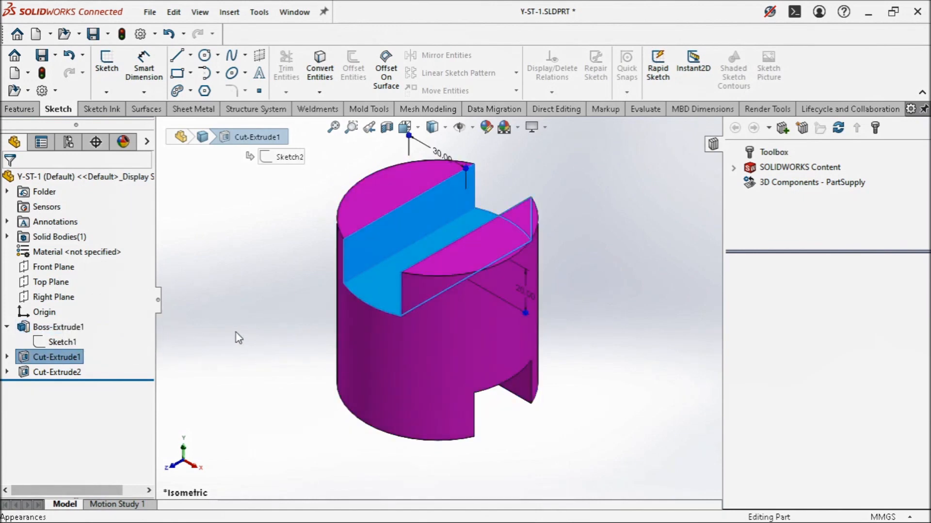
middle_drag(238, 338, 562, 199)
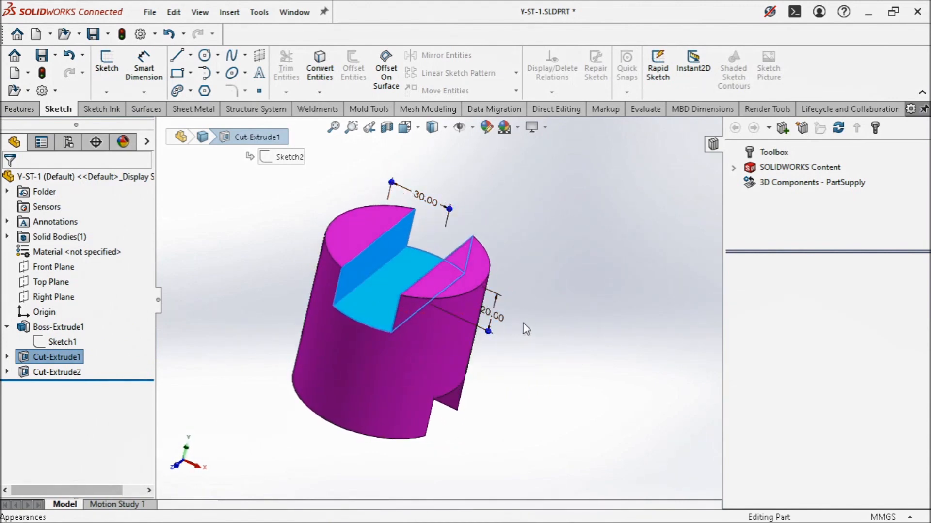
Examine the Cut-Extrude2 feature highlighted on the model from several angles
middle_drag(526, 329, 496, 324)
click(72, 374)
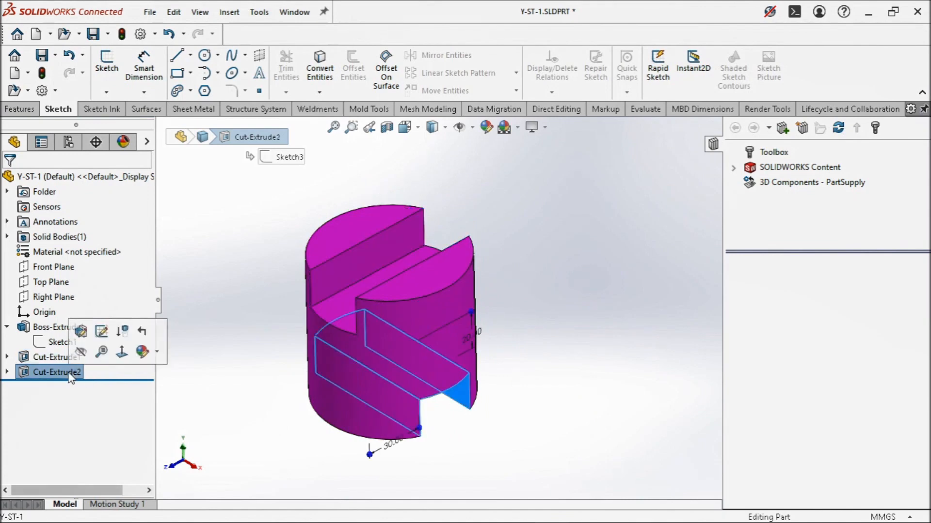
scroll(449, 430, down, 3)
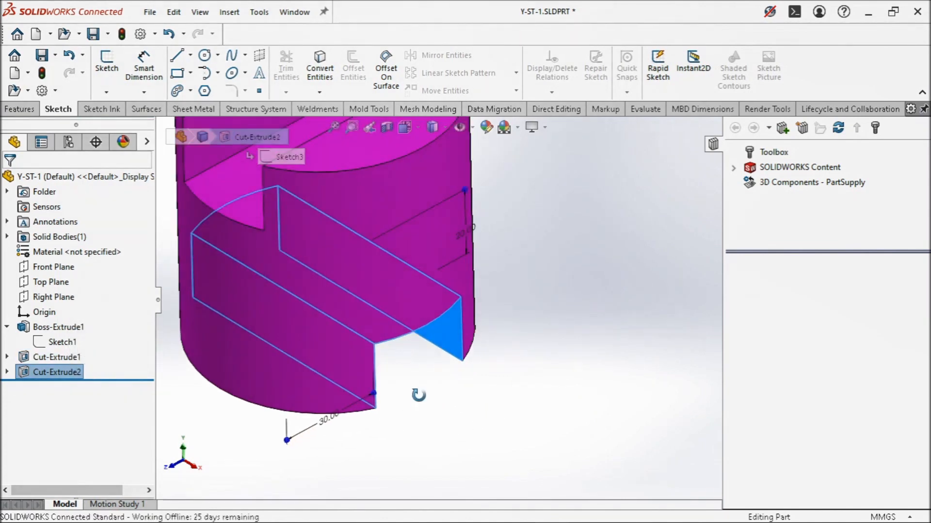
middle_drag(418, 395, 410, 364)
scroll(425, 486, up, 2)
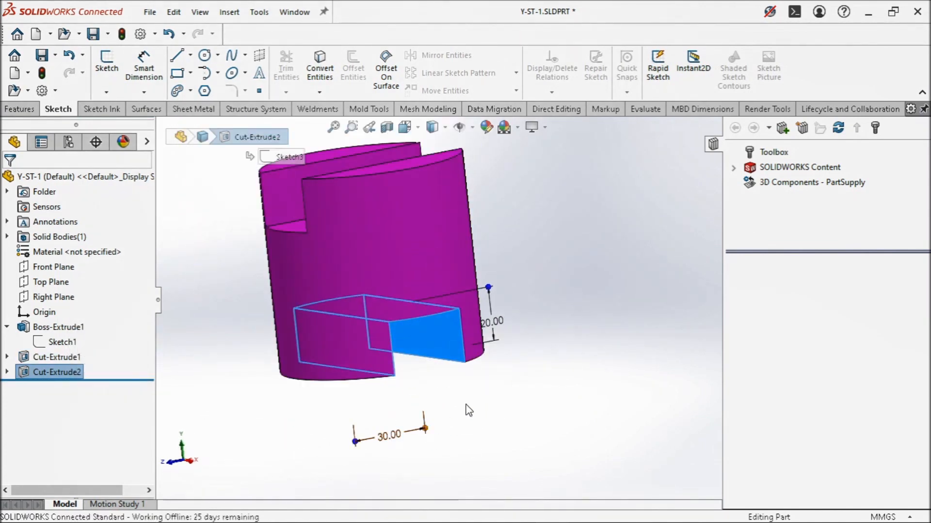
mouse_move(525, 318)
middle_down()
mouse_move(507, 307)
mouse_move(523, 330)
middle_up()
scroll(520, 326, up, 2)
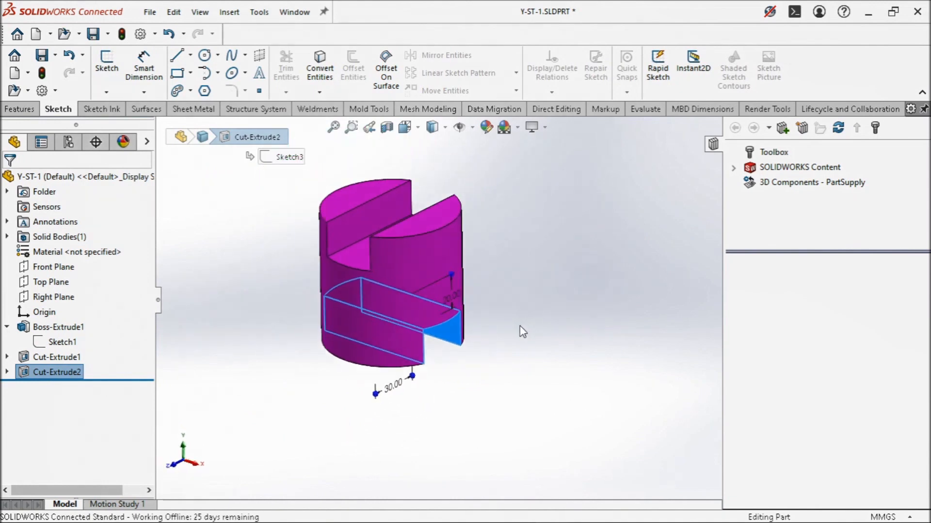
scroll(412, 208, down, 1)
Clear the feature selection and show the part in isometric view
click(431, 161)
click(413, 131)
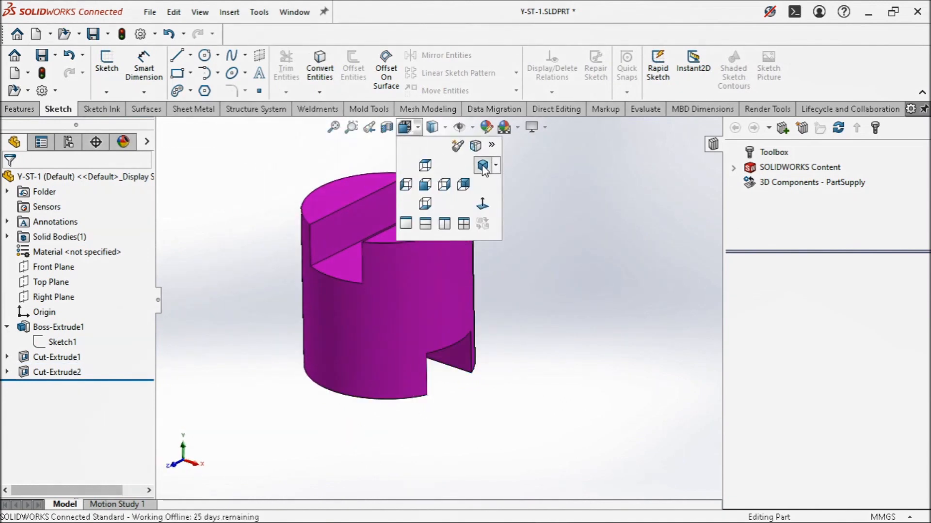
click(483, 166)
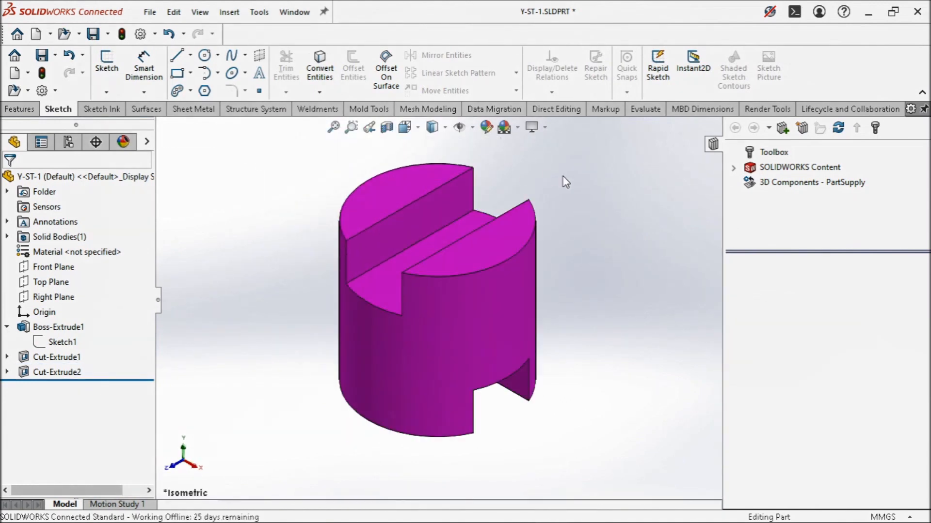
Examine Boss-Extrude1 with its Sketch1, and Cut-Extrude1 with its expanded Sketch2, highlighted on the model
click(77, 334)
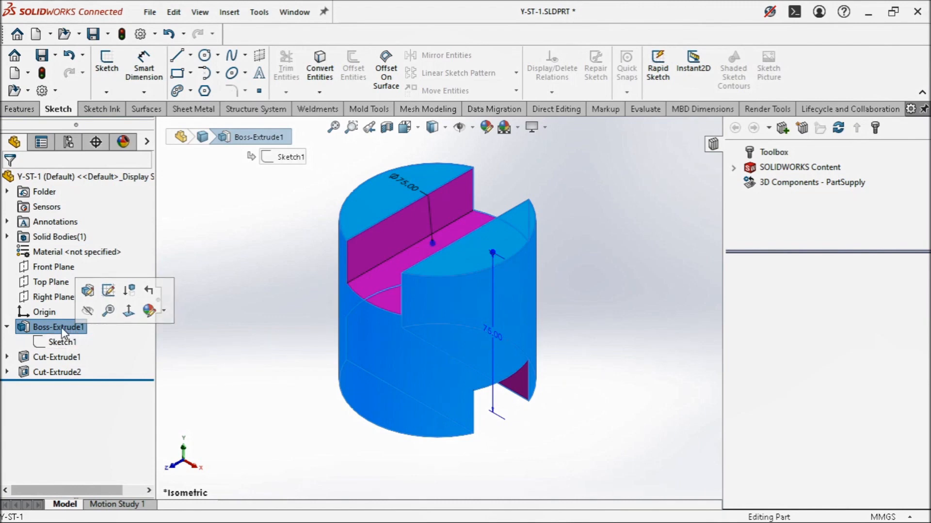
click(63, 342)
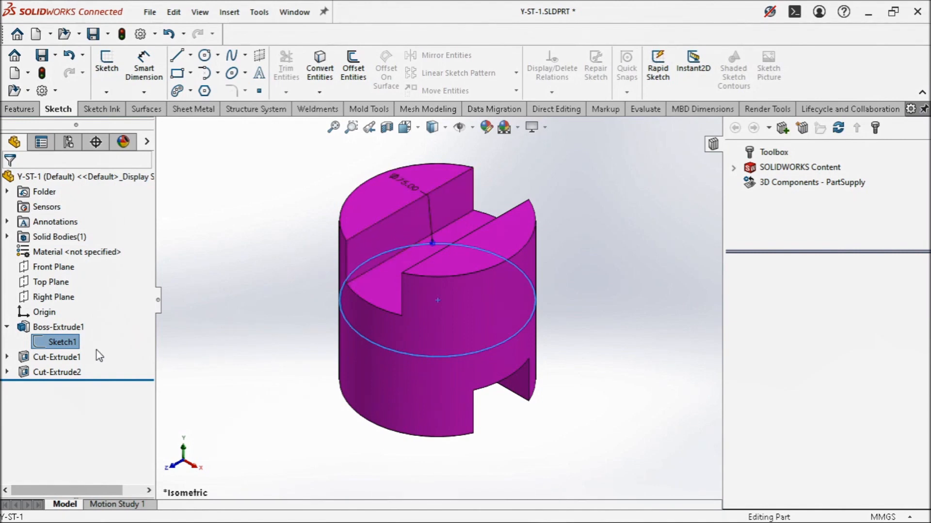
click(65, 360)
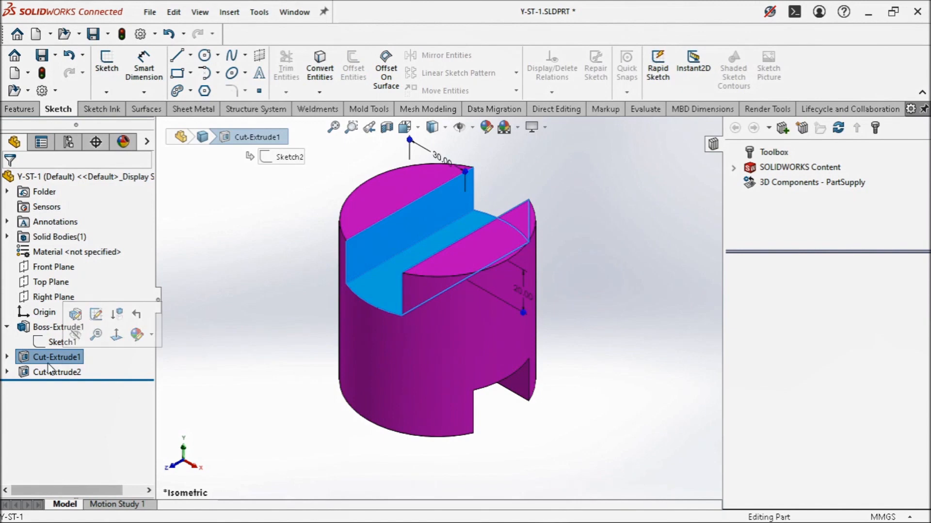
click(7, 357)
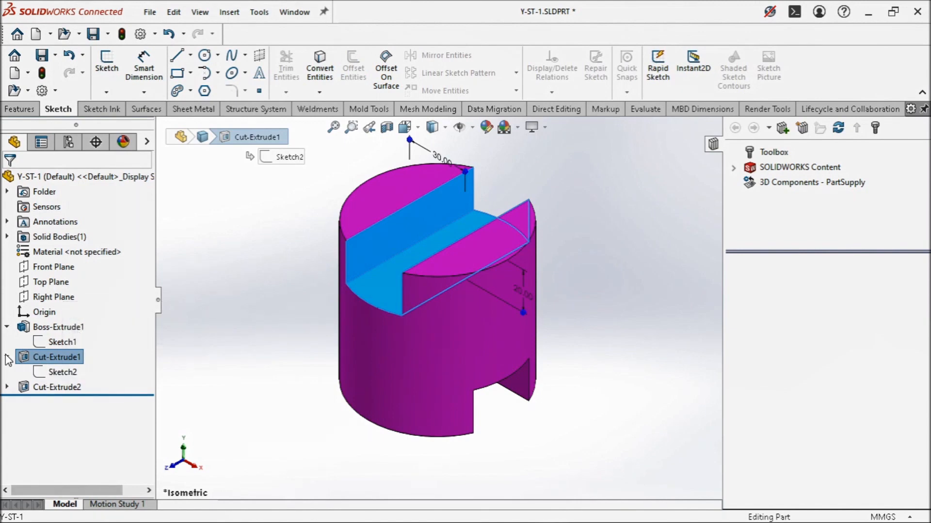
click(64, 374)
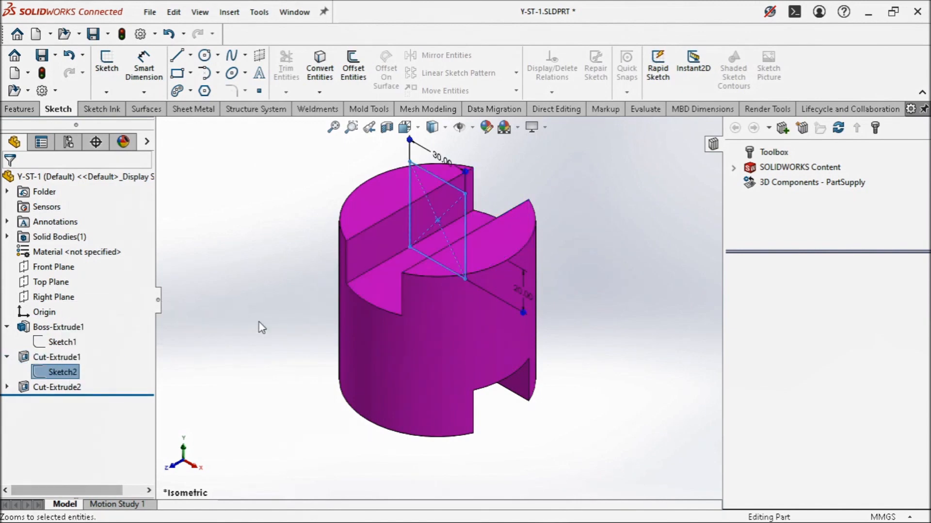
middle_drag(332, 264, 345, 261)
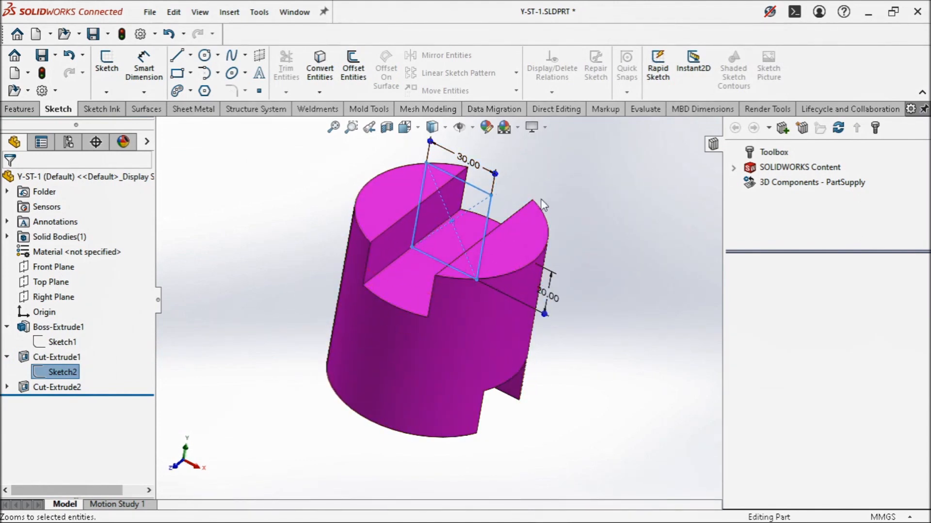
middle_drag(436, 251, 438, 250)
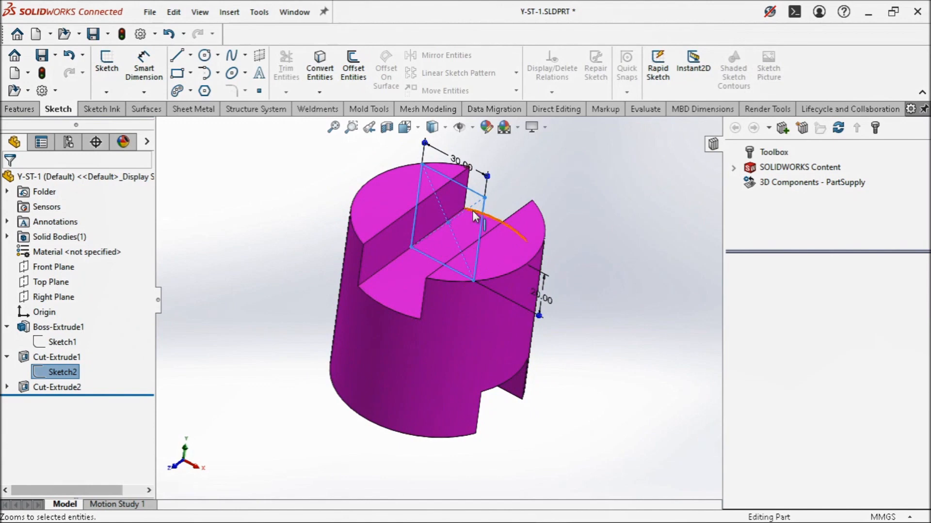
scroll(474, 211, up, 2)
scroll(474, 212, down, 2)
click(553, 207)
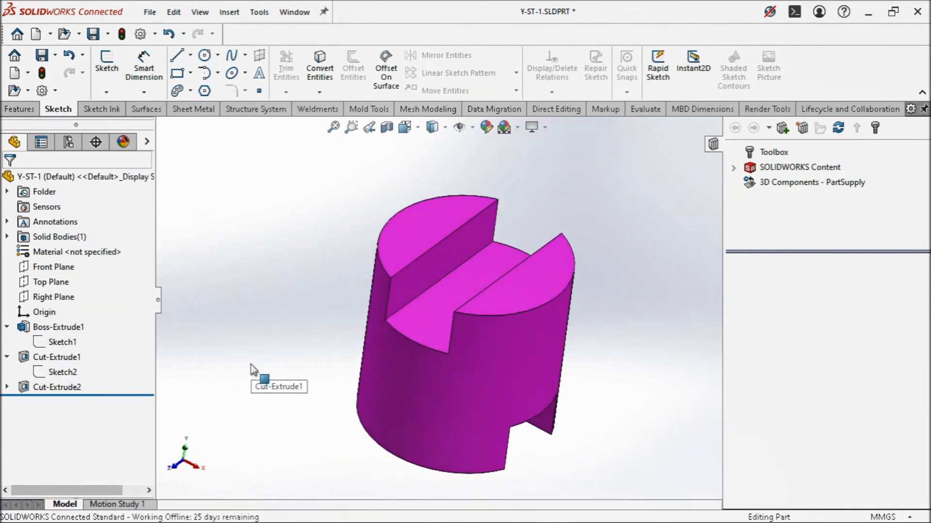
scroll(524, 339, down, 2)
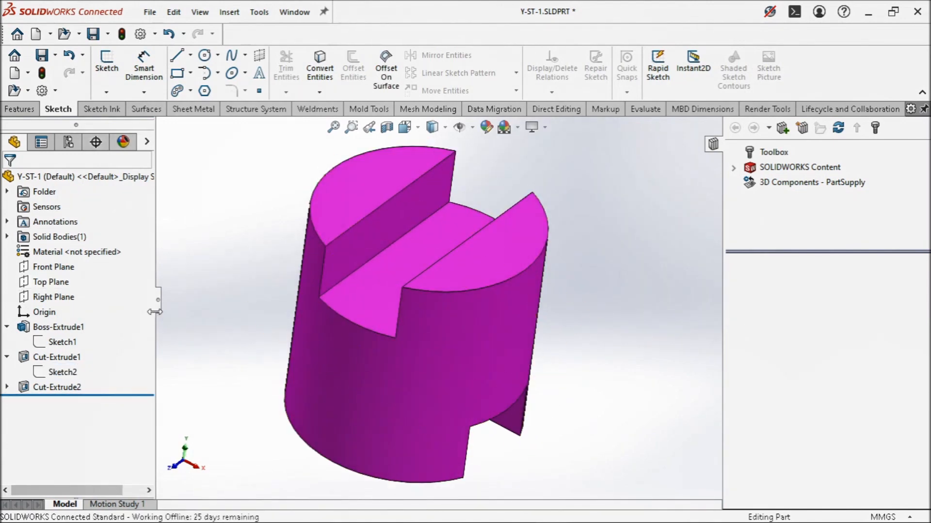
Assign Brass as the material of the Y-ST-1 part
right_click(70, 255)
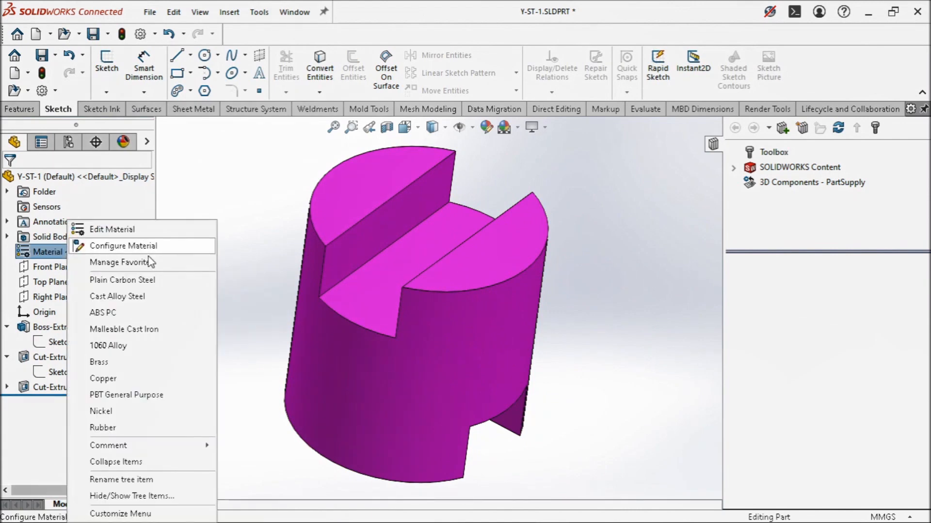
click(159, 232)
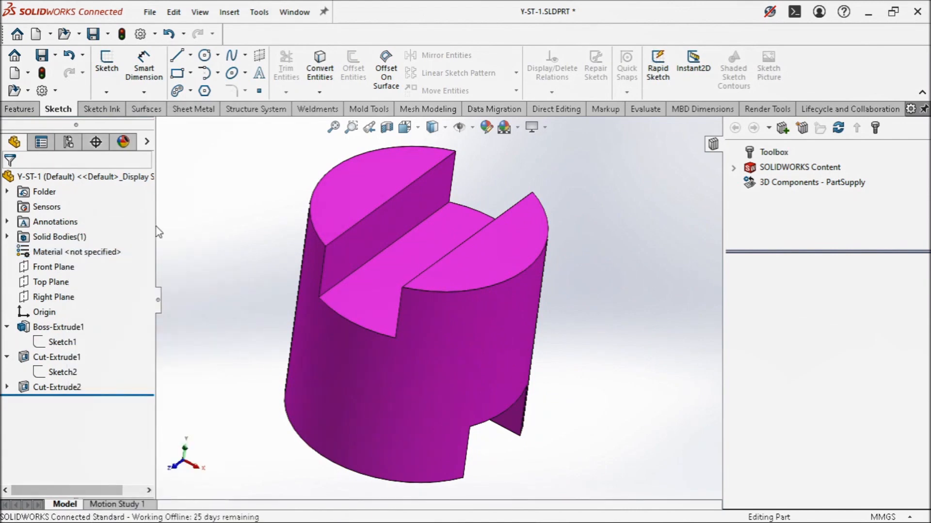
right_click(76, 255)
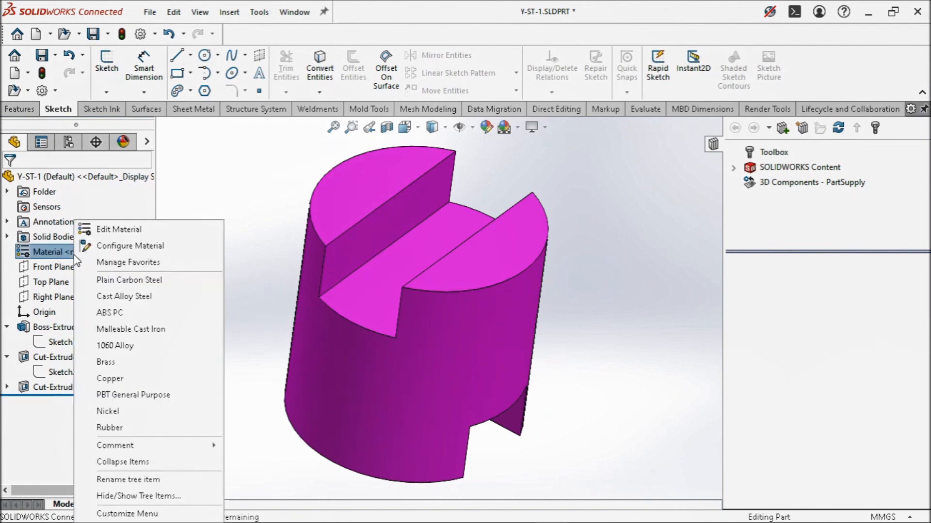
click(137, 370)
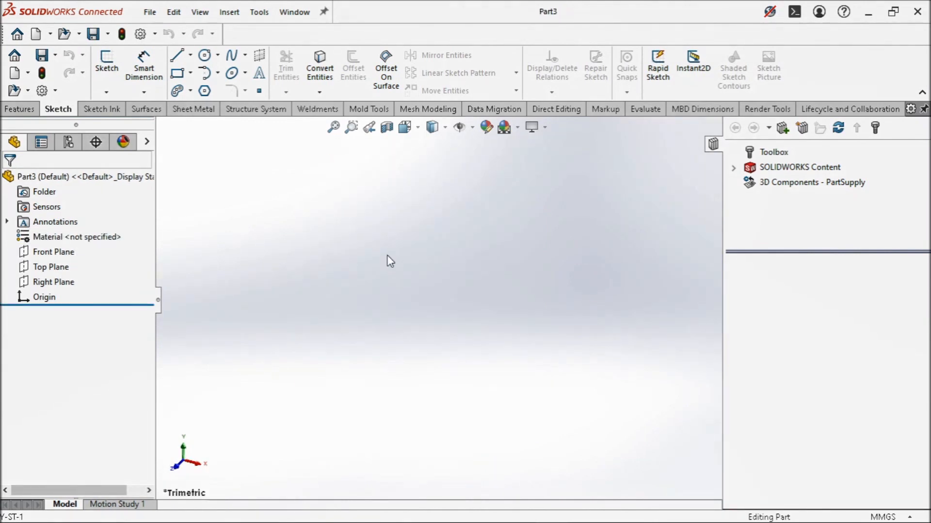
View the empty PropertyManager of Part3, and return to the Y-ST-1 part in isometric view
click(47, 146)
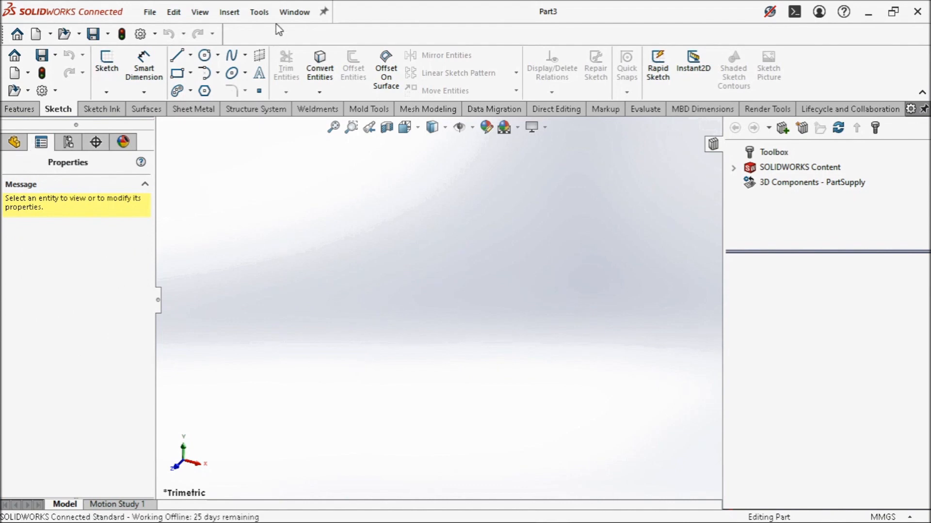
click(293, 11)
click(324, 173)
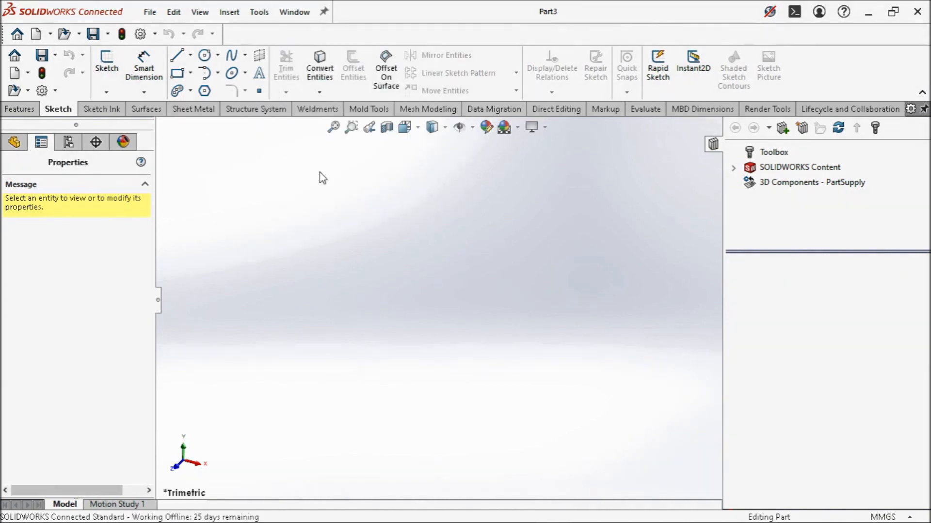
click(275, 234)
click(432, 127)
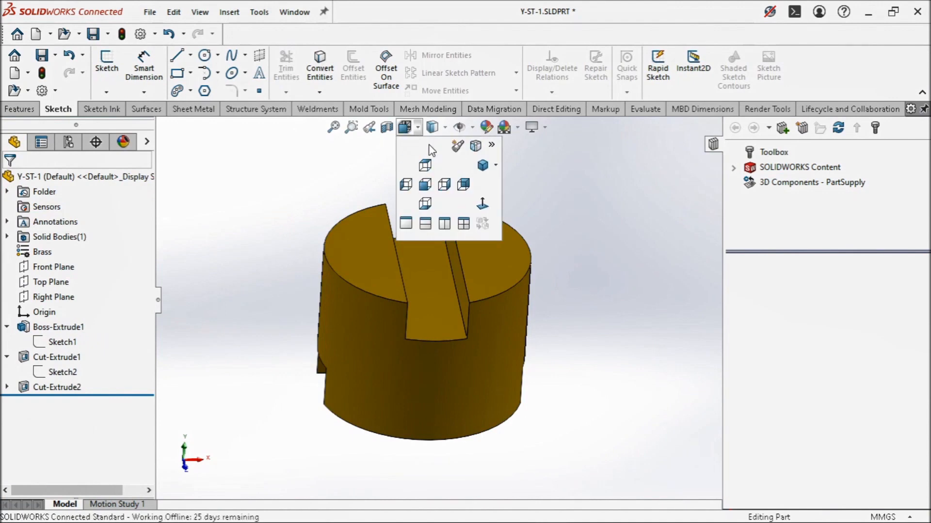
click(482, 162)
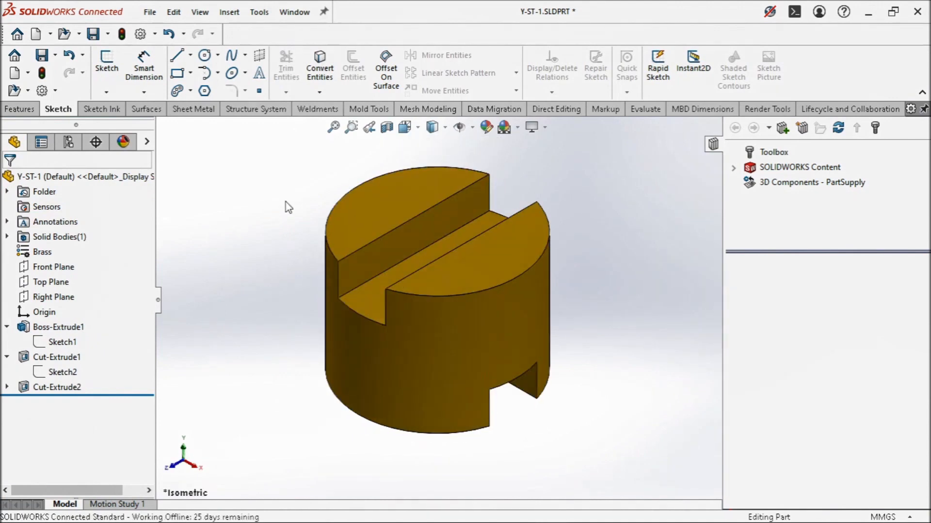
Edit the Boss-Extrude1 feature and set its mid-plane extrusion depth to 100 mm
click(78, 328)
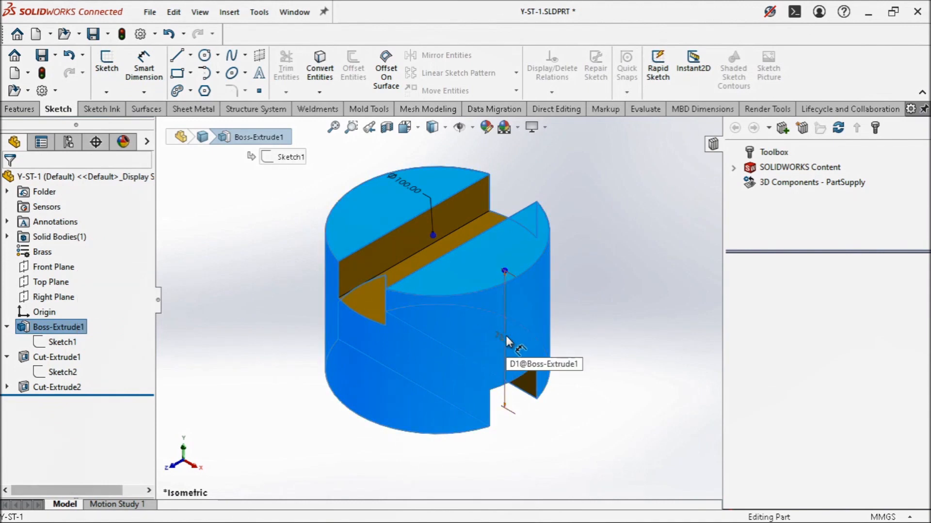
right_click(83, 328)
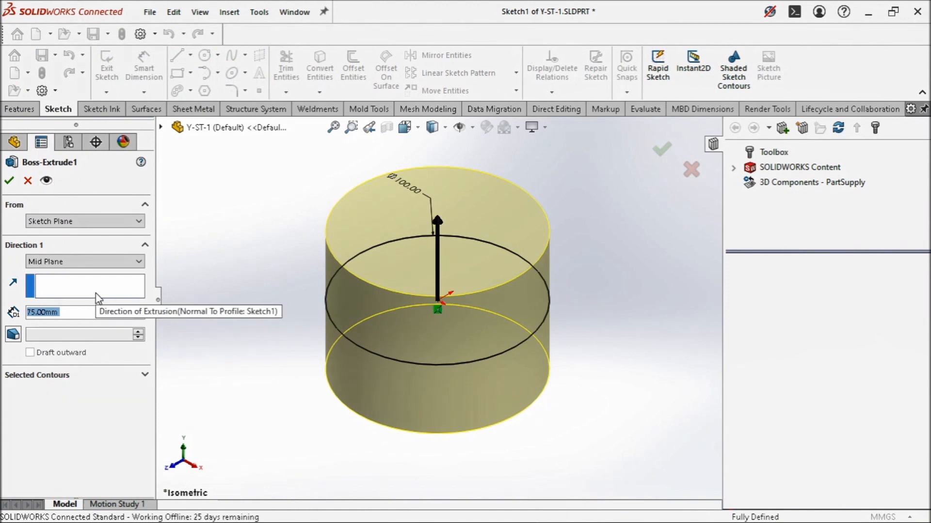
text(100)
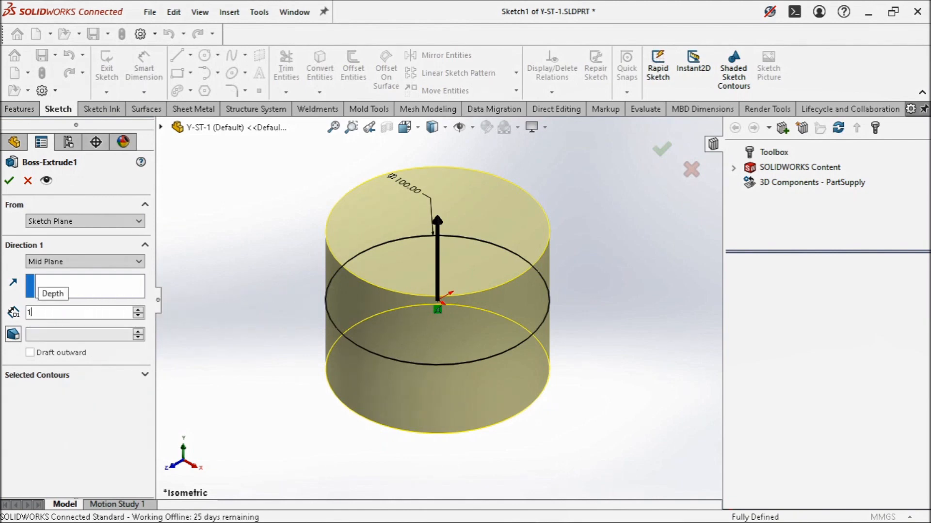
key(Return)
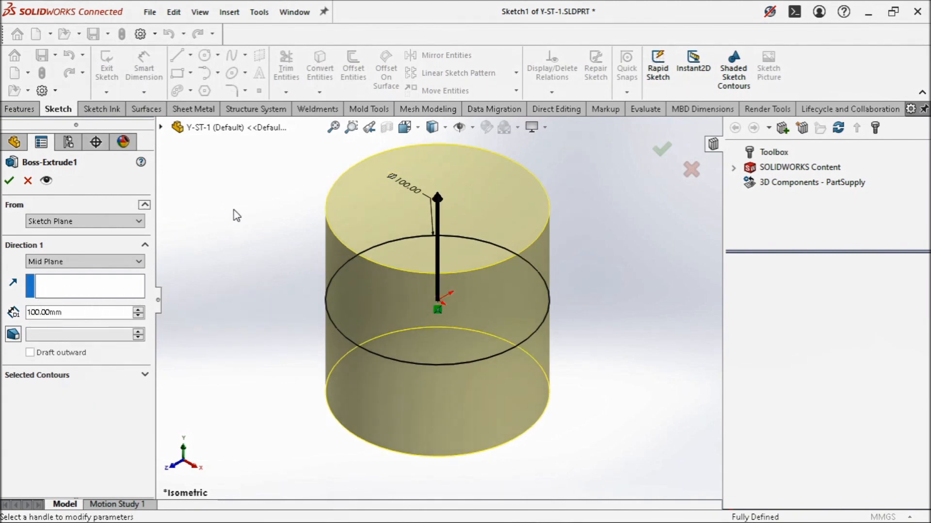
click(9, 181)
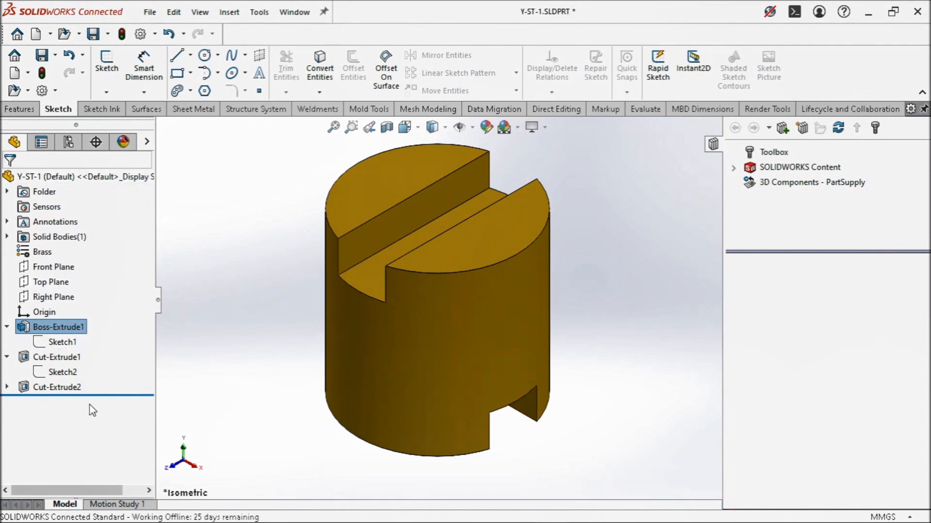
Edit Sketch1 of Boss-Extrude1 and set the circle's diameter to 150 mm
click(42, 143)
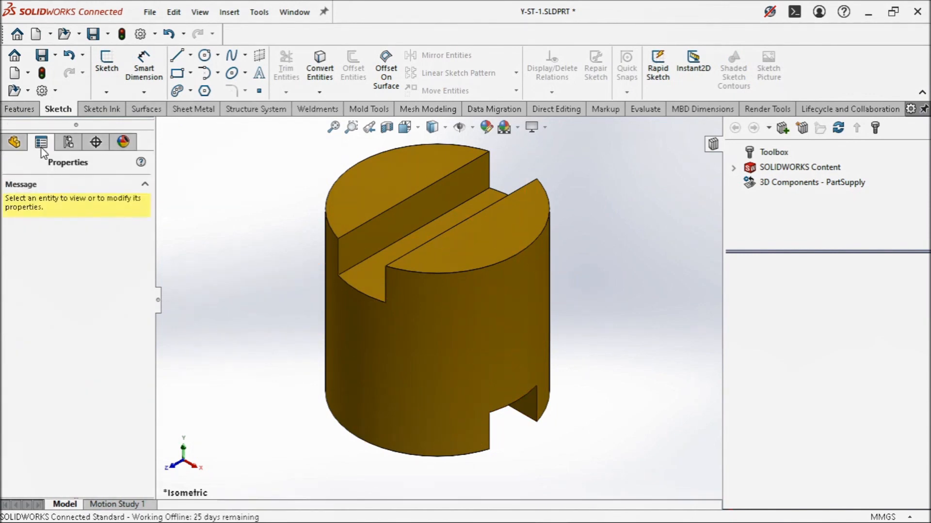
click(22, 145)
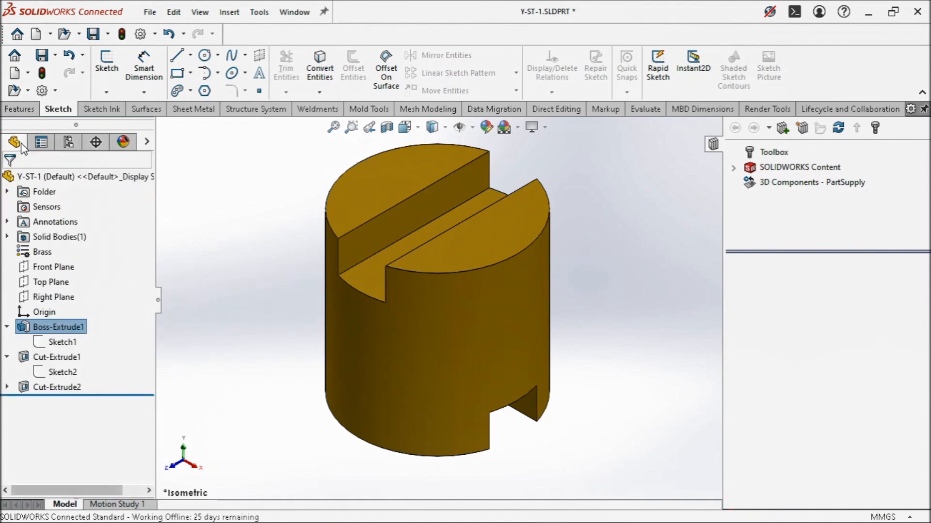
click(69, 343)
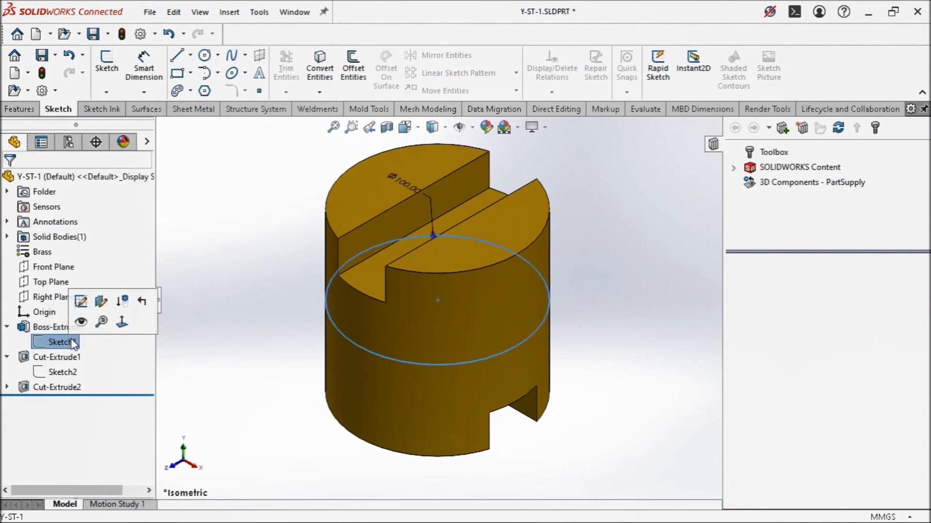
click(86, 304)
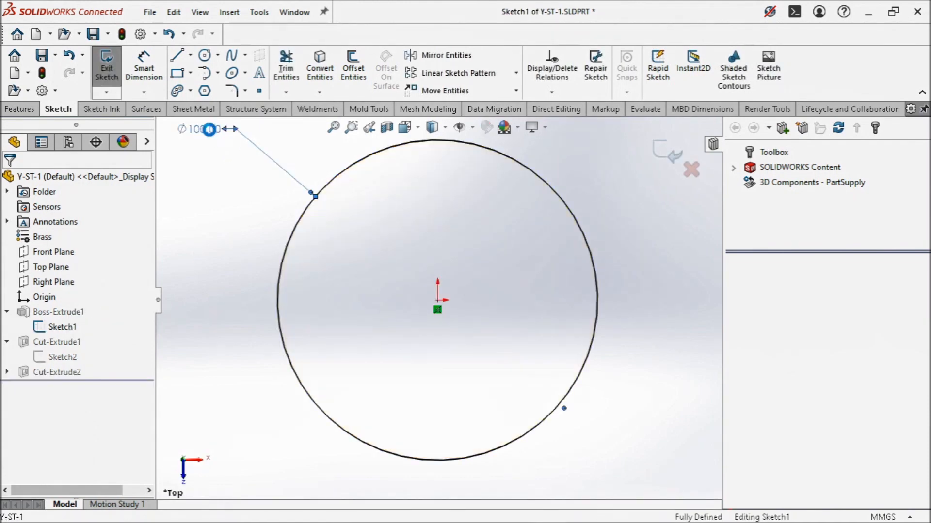
double_click(209, 130)
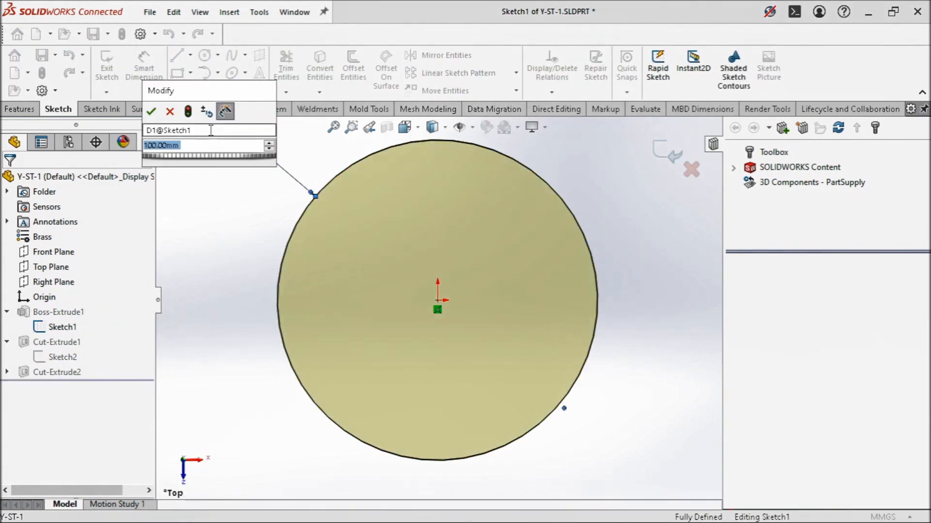
key(Return)
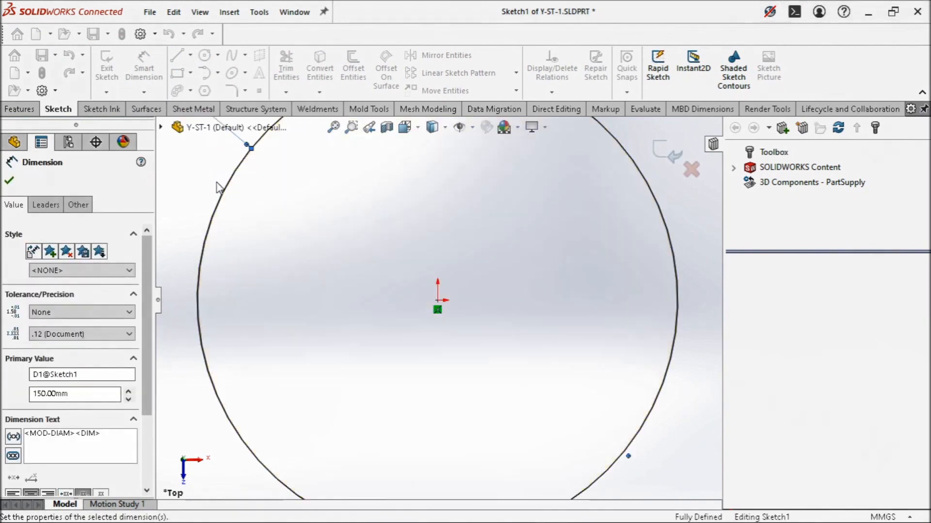
scroll(217, 182, up, 4)
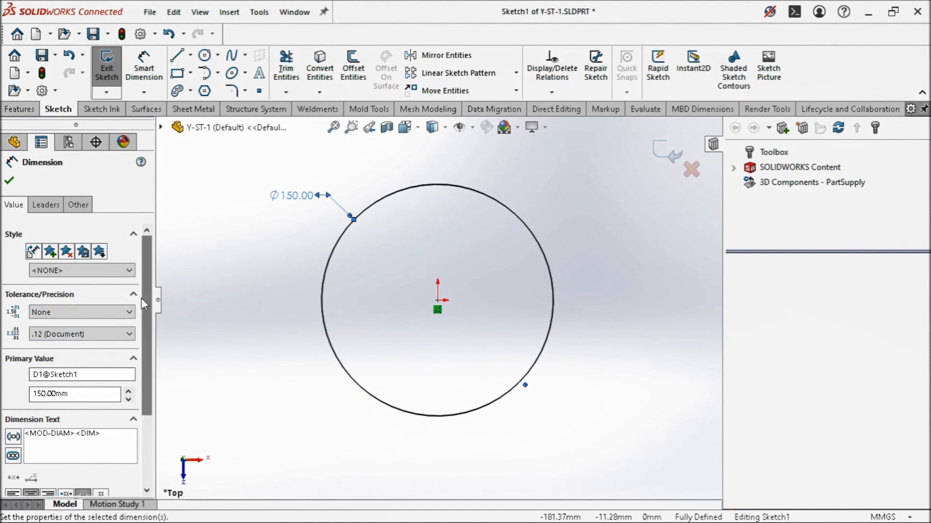
Set the circle's diameter in Sketch1 to 175 mm
double_click(292, 199)
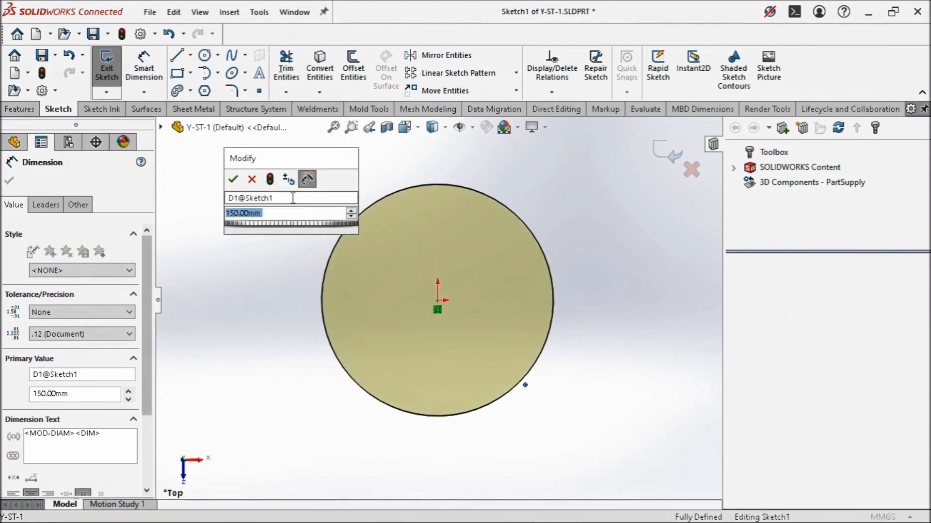
text(175)
key(Return)
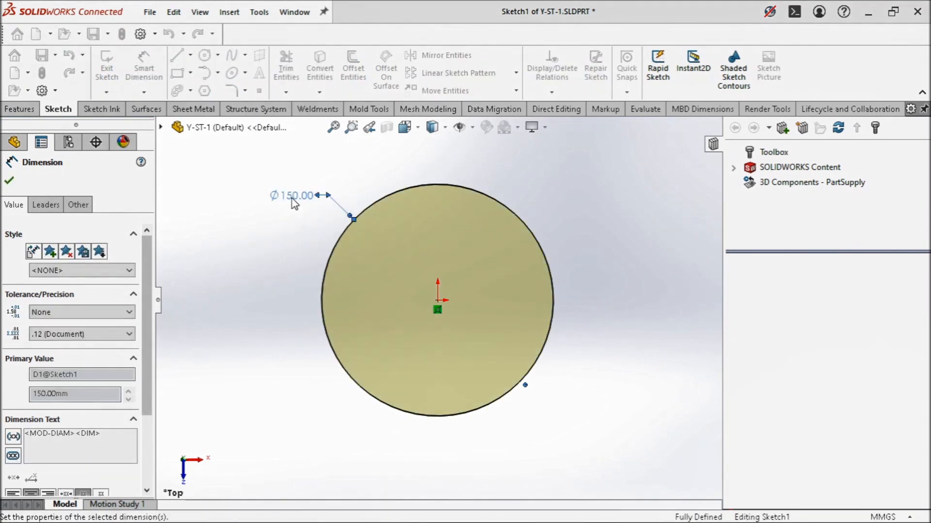
click(70, 392)
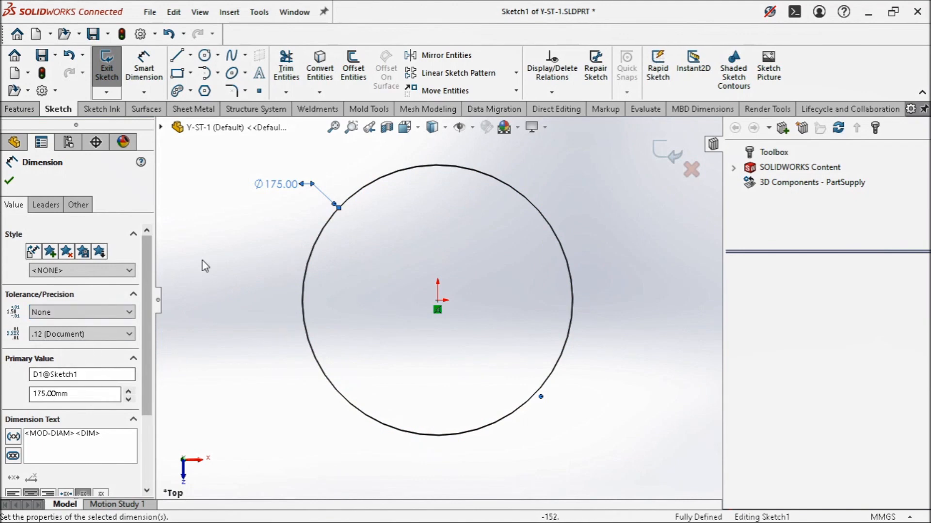
View the properties of the circle in Sketch1, and exit the sketch
click(263, 241)
click(319, 247)
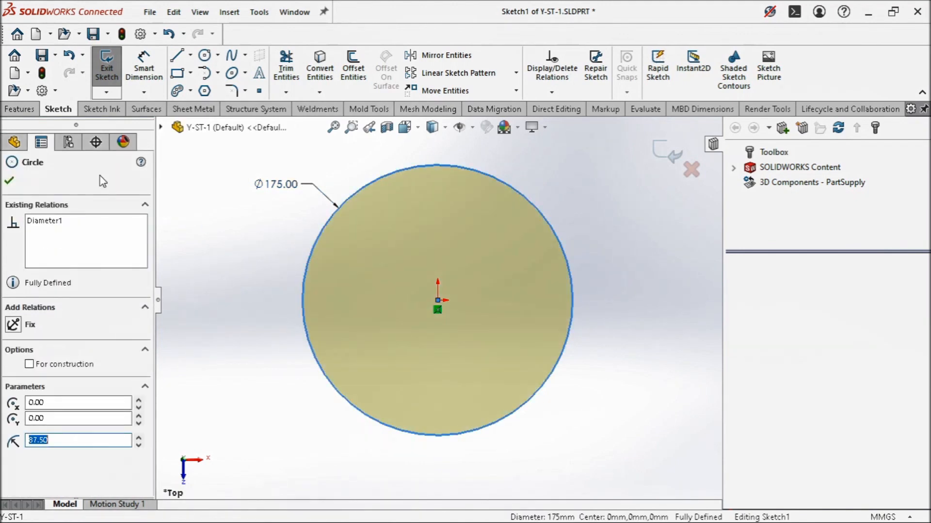
click(177, 315)
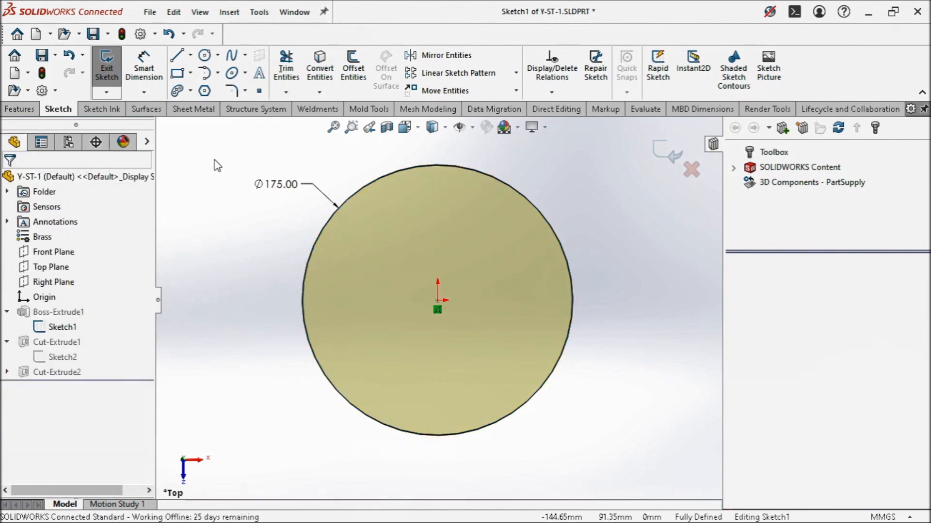
click(667, 151)
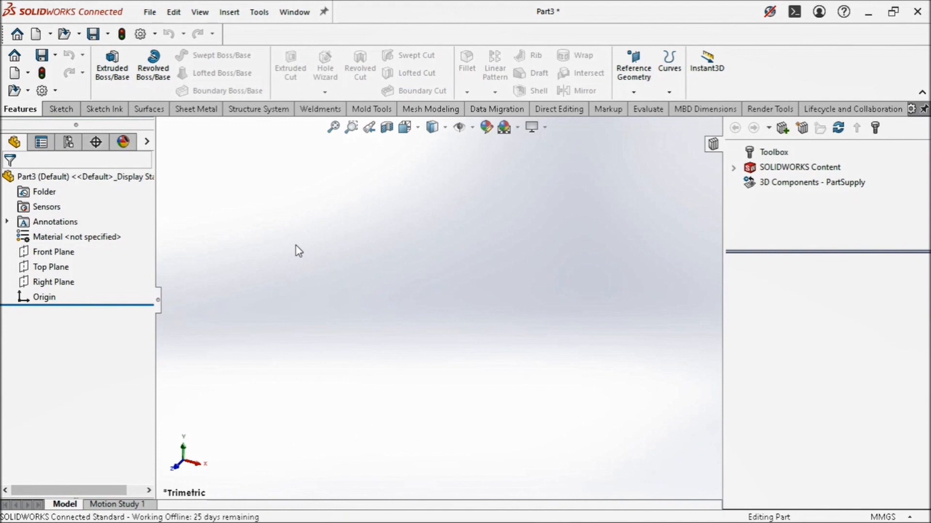
In Part3, sketch a circle centred on the origin on the Top Plane and begin dimensioning its diameter
click(64, 111)
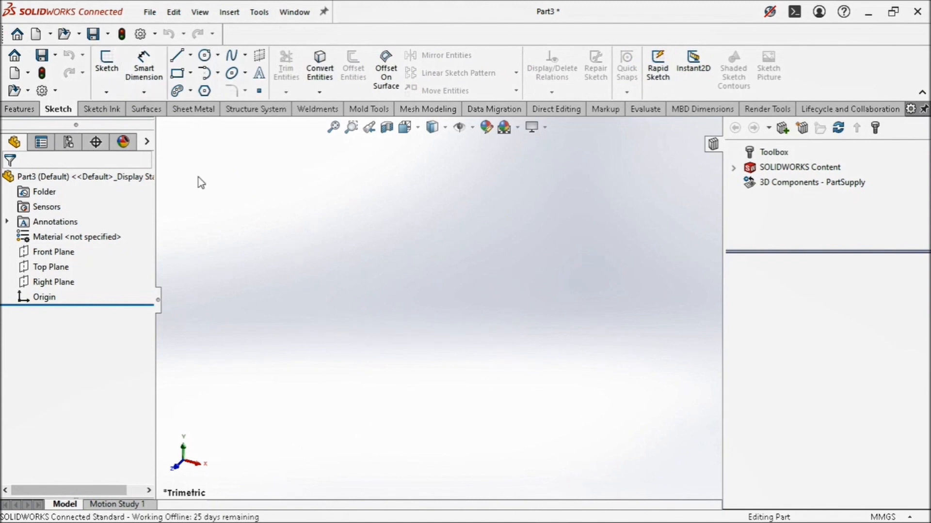
click(109, 70)
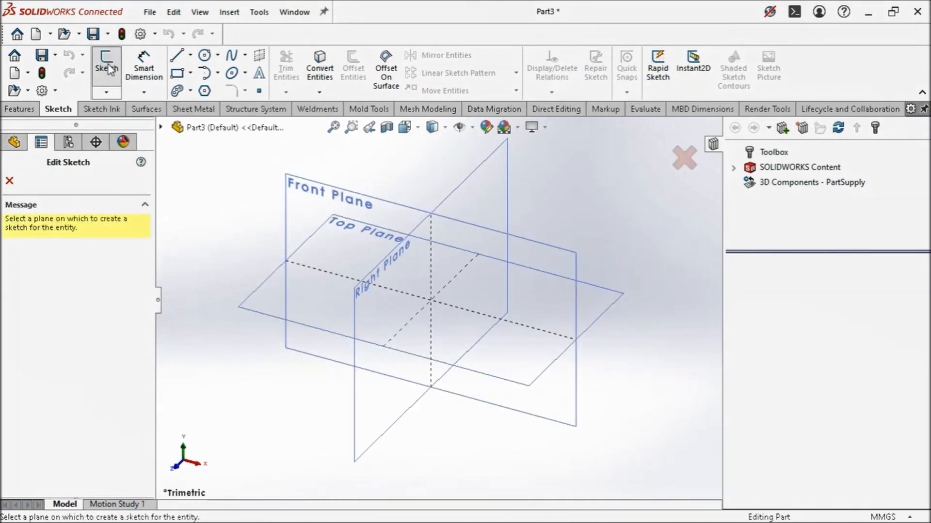
click(262, 285)
click(205, 55)
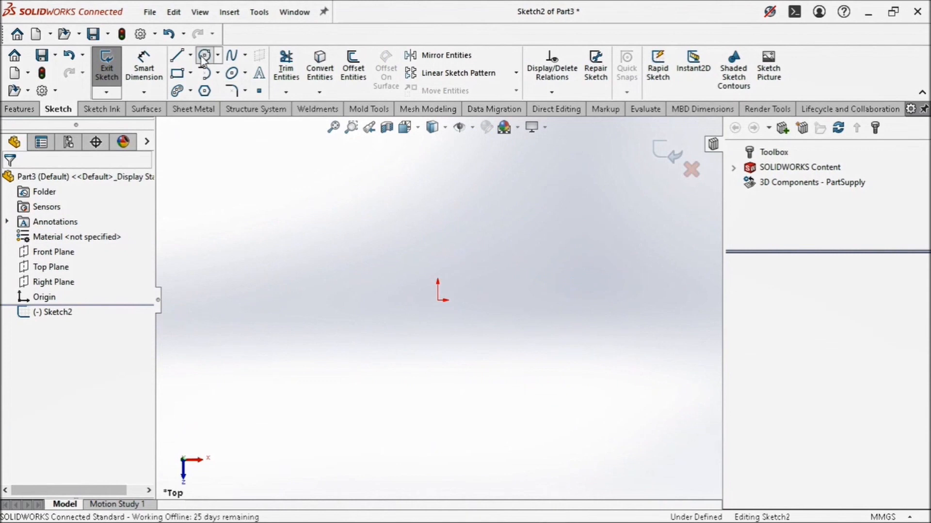
click(437, 301)
click(329, 243)
right_click(313, 199)
click(337, 199)
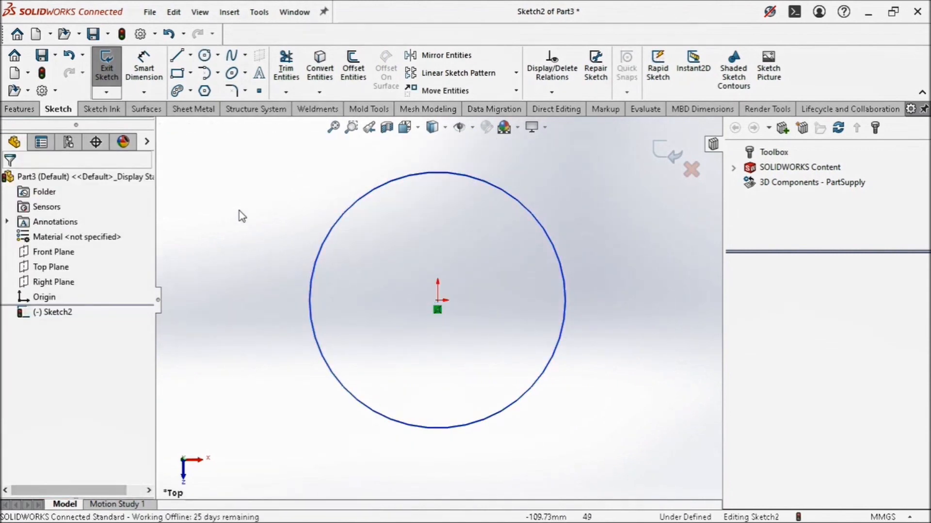
click(144, 68)
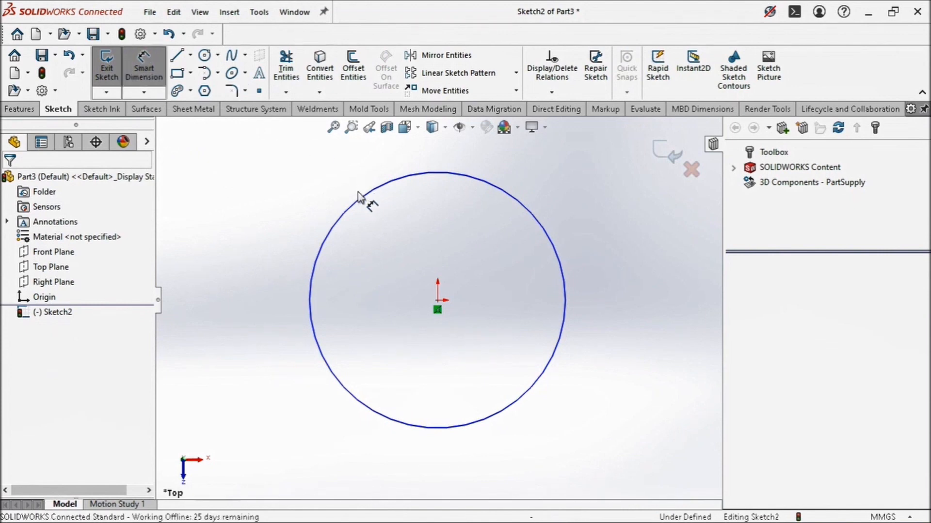
click(363, 197)
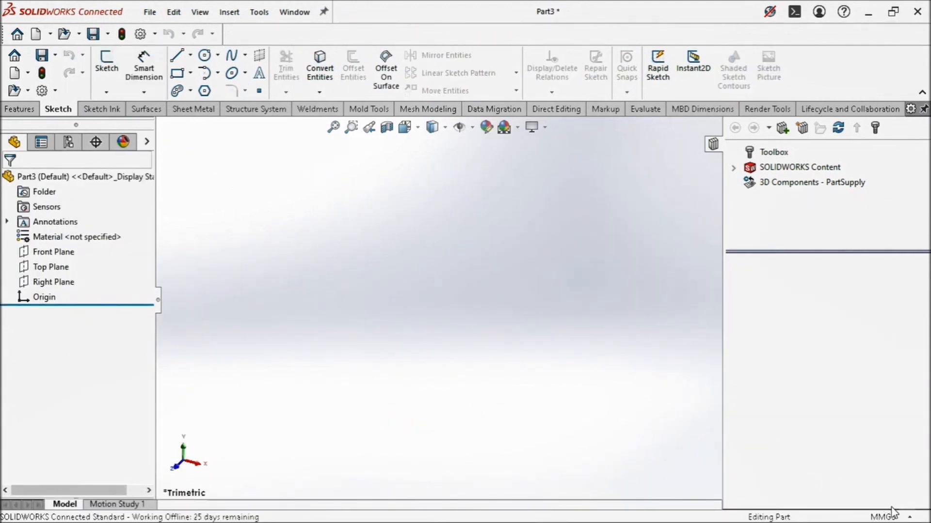
Switch Part3's unit system to IPS (inch, pound, second) and open the document unit settings
click(897, 517)
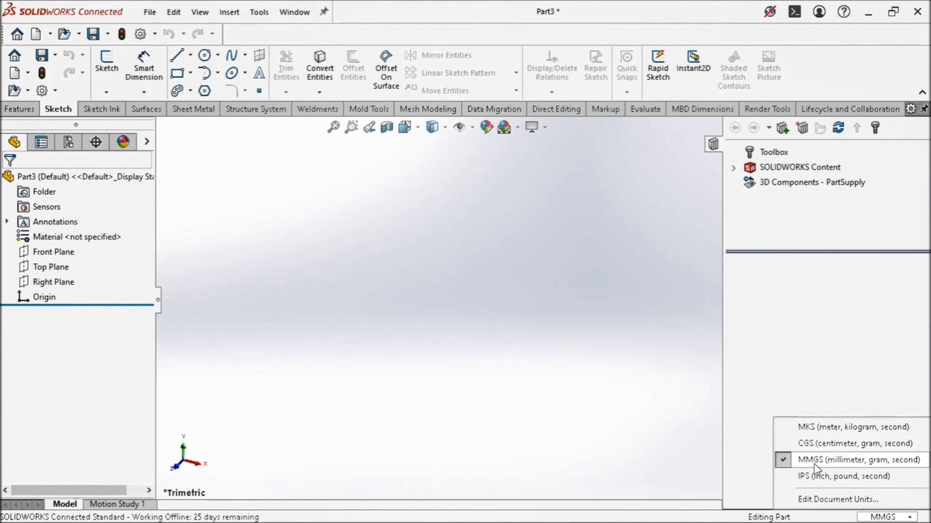
click(786, 480)
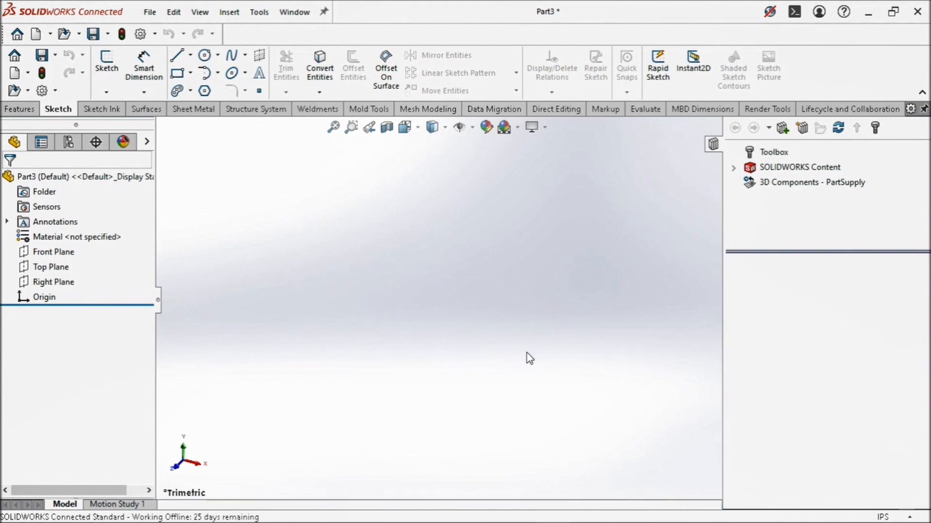
click(896, 517)
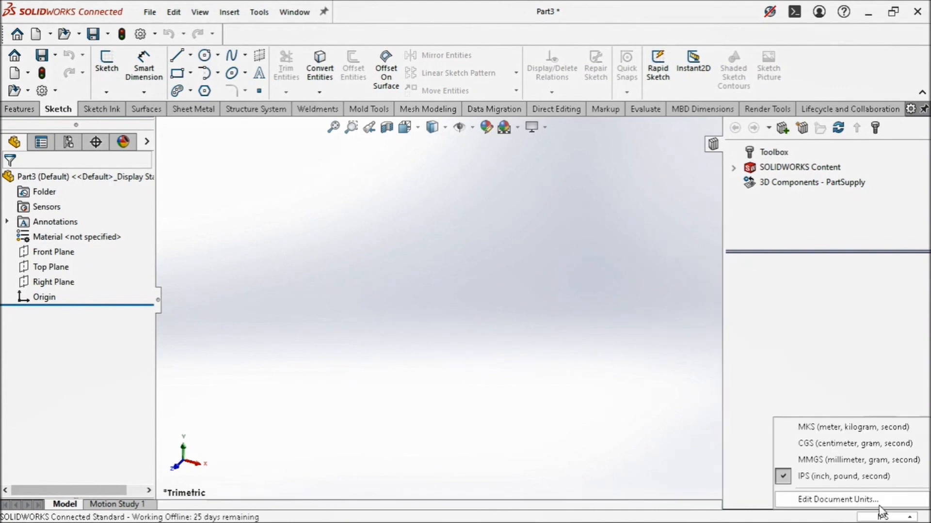
click(835, 500)
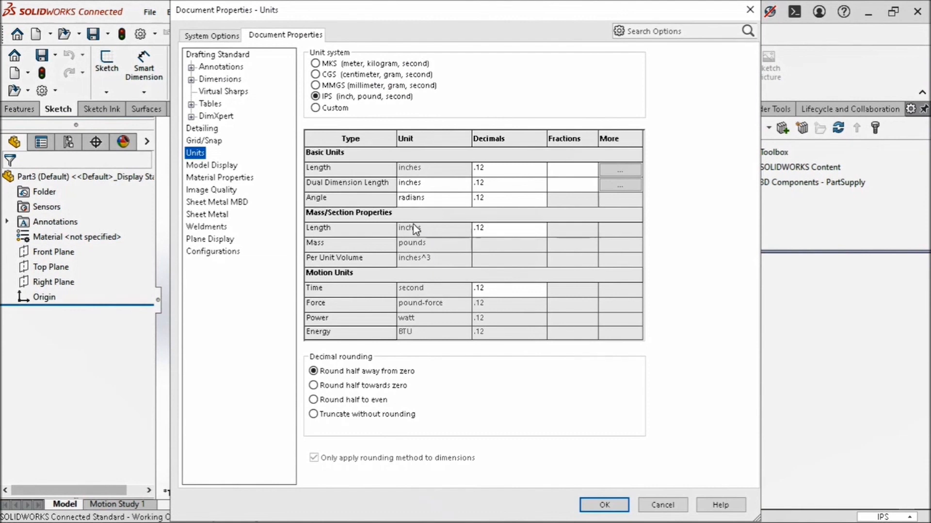
Define a custom unit system with the basic length unit in meters and mass in kilograms
click(324, 109)
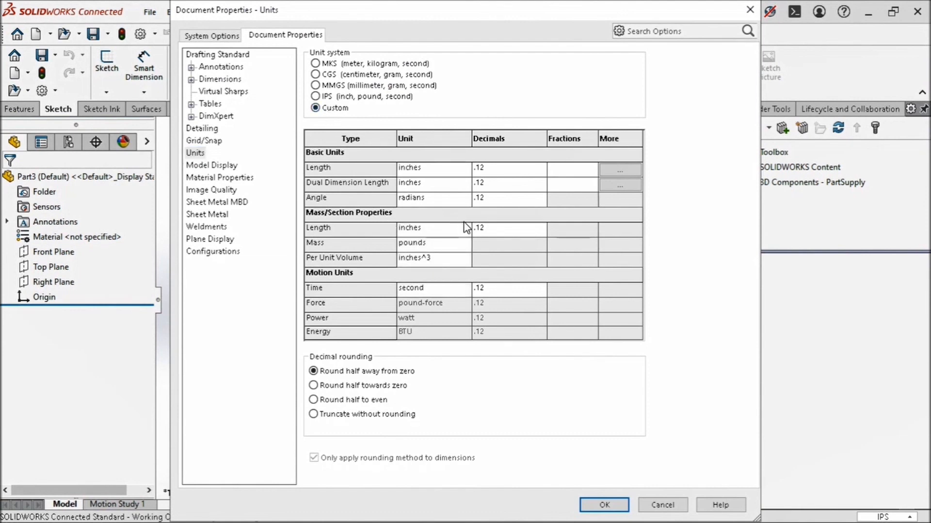
click(464, 168)
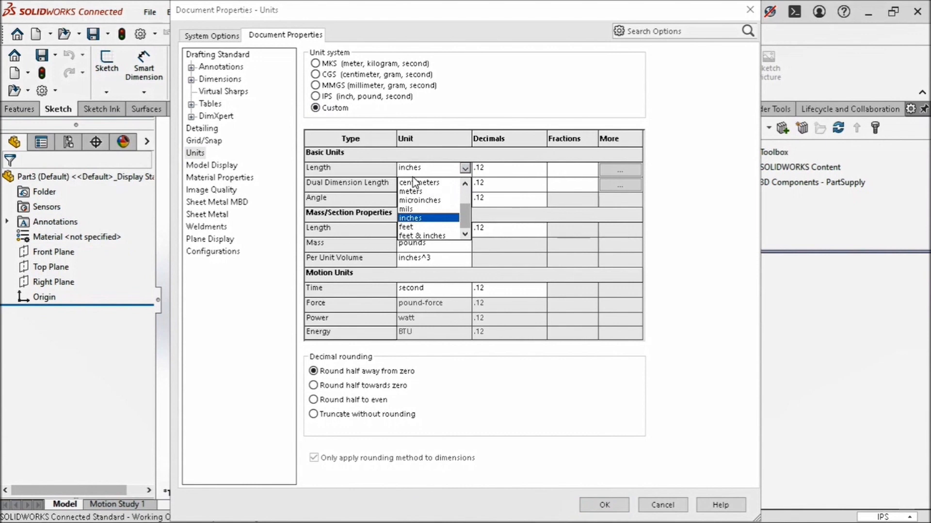
click(415, 192)
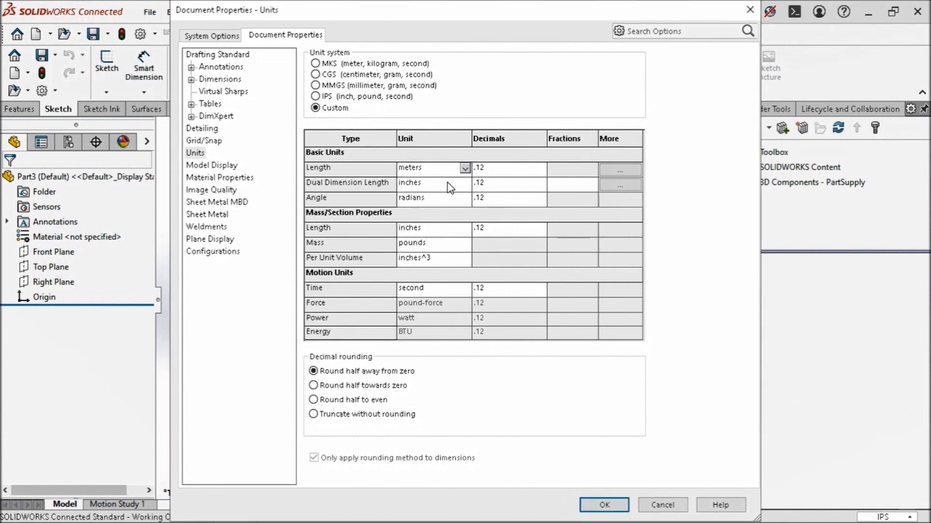
click(463, 244)
click(465, 244)
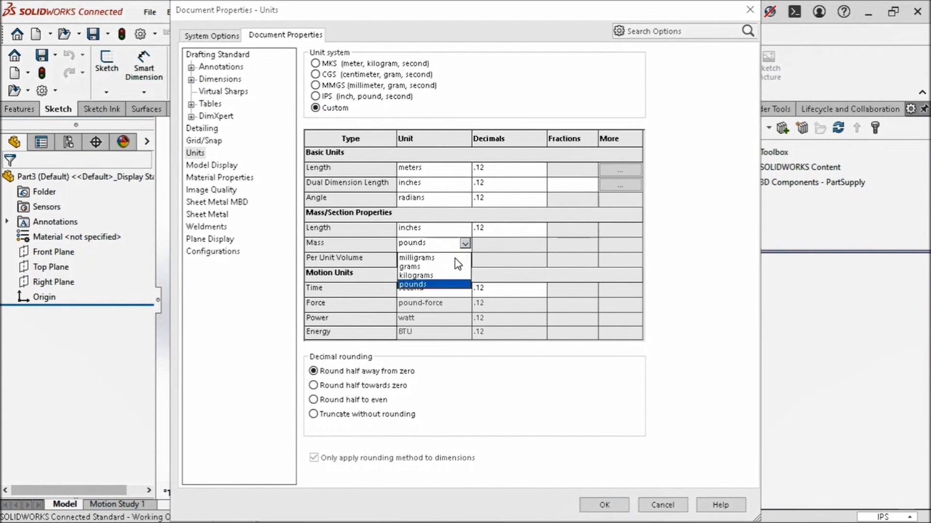
click(442, 280)
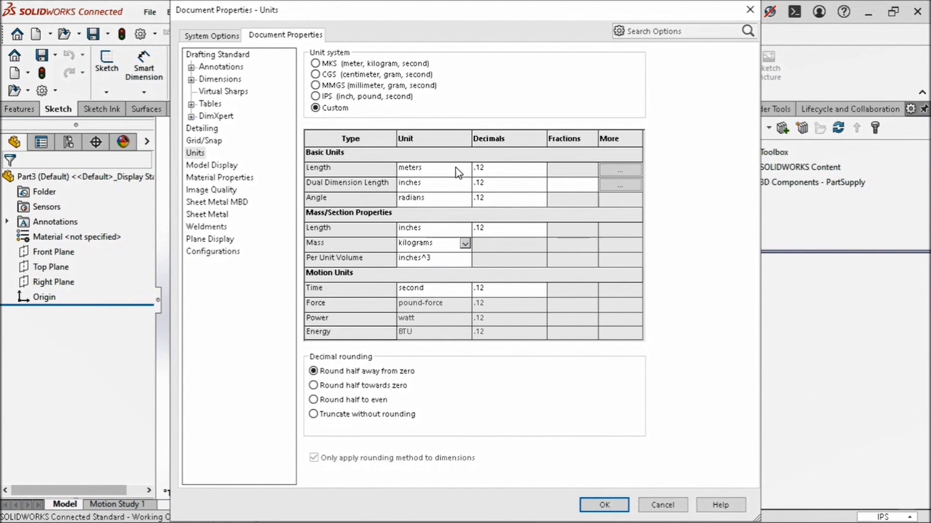
click(592, 507)
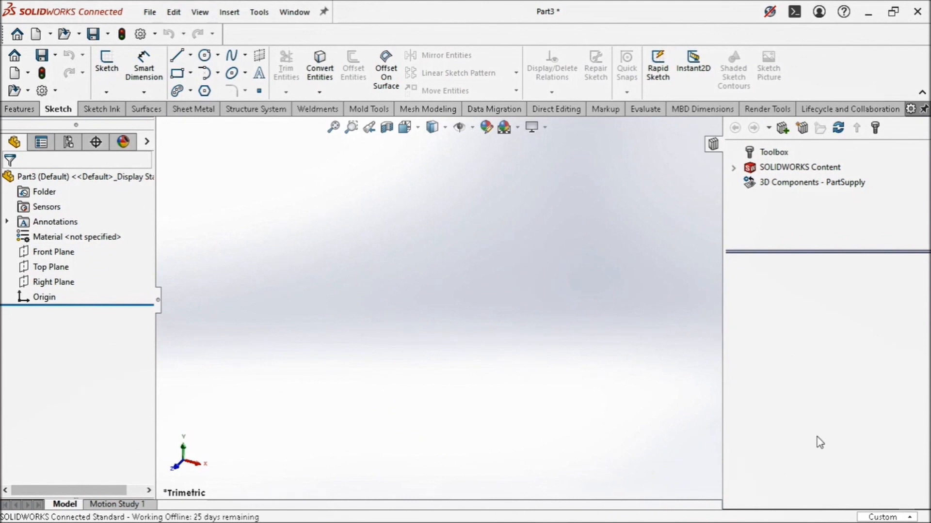
Set Part3's unit system to MMGS (millimeter, gram, second) and review the available unit systems
click(877, 517)
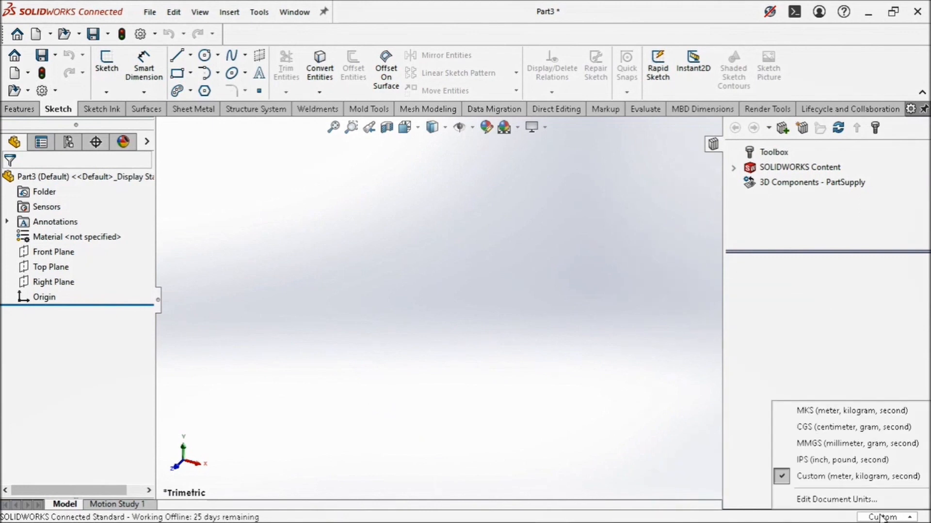
click(803, 445)
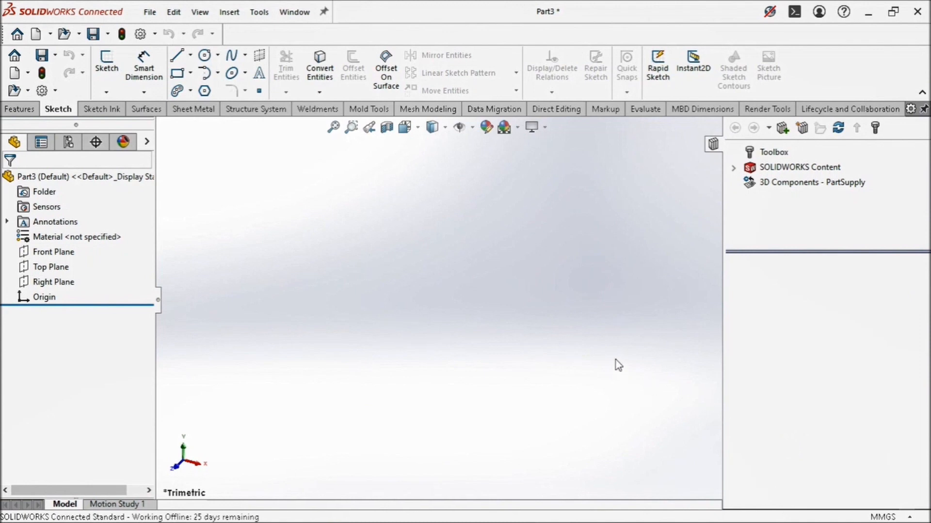
click(867, 517)
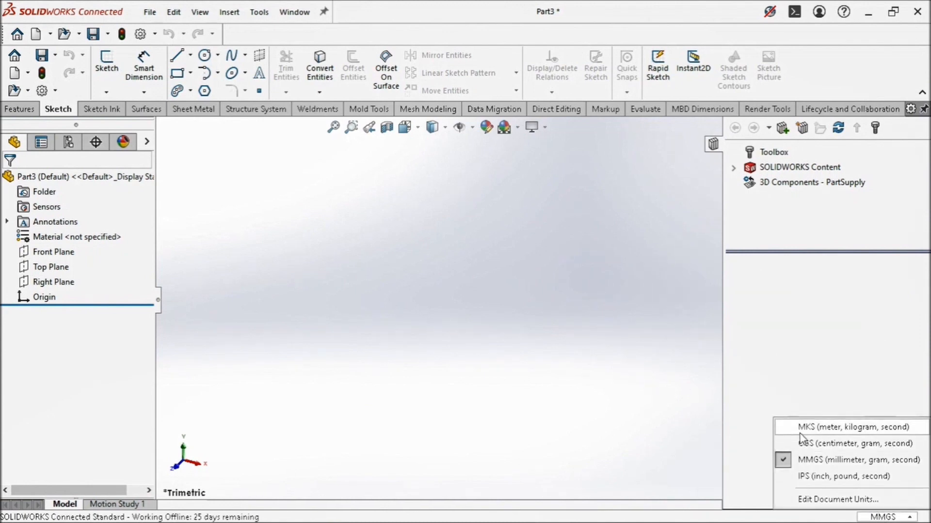
click(681, 440)
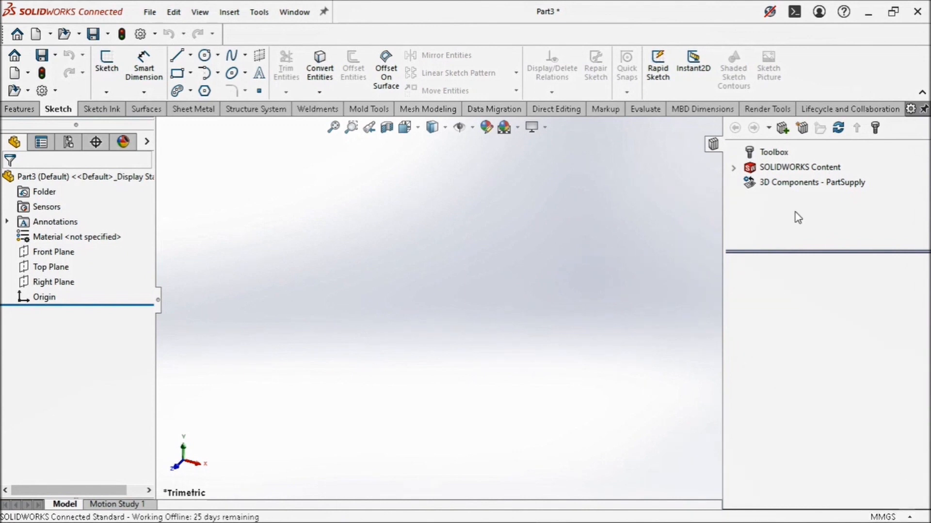
View the available help resources, and switch to the open YST14 part
click(843, 12)
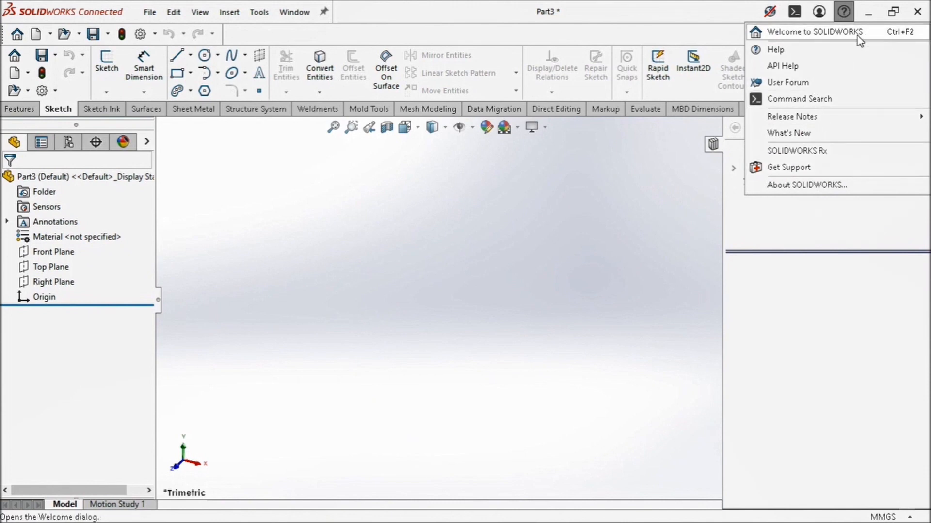
click(688, 228)
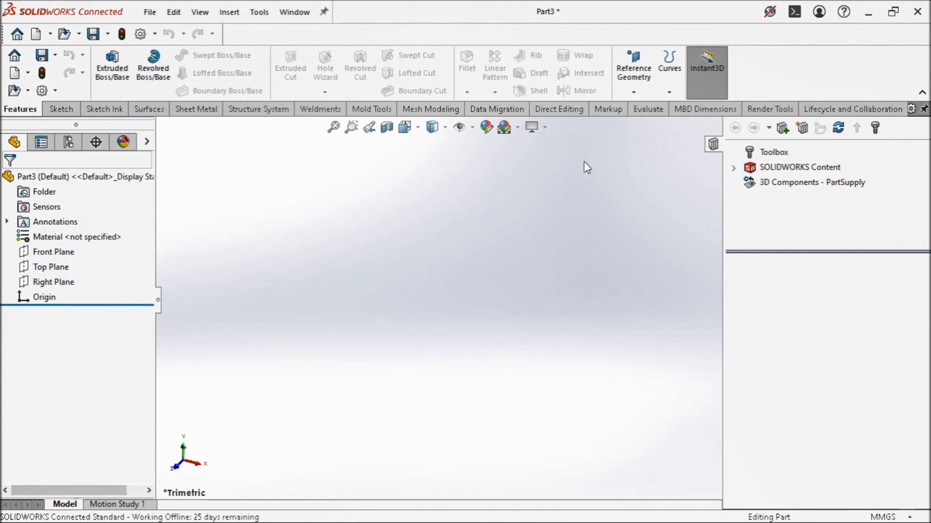
click(294, 12)
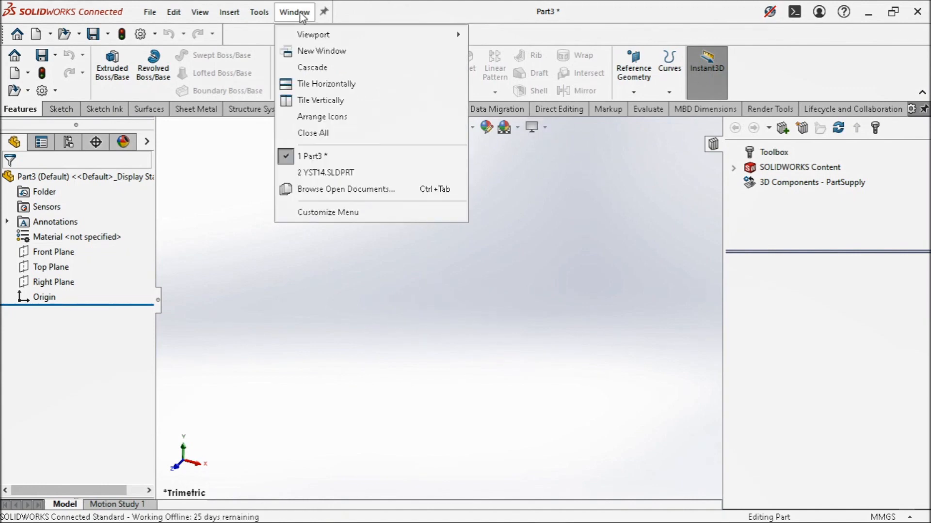
click(321, 159)
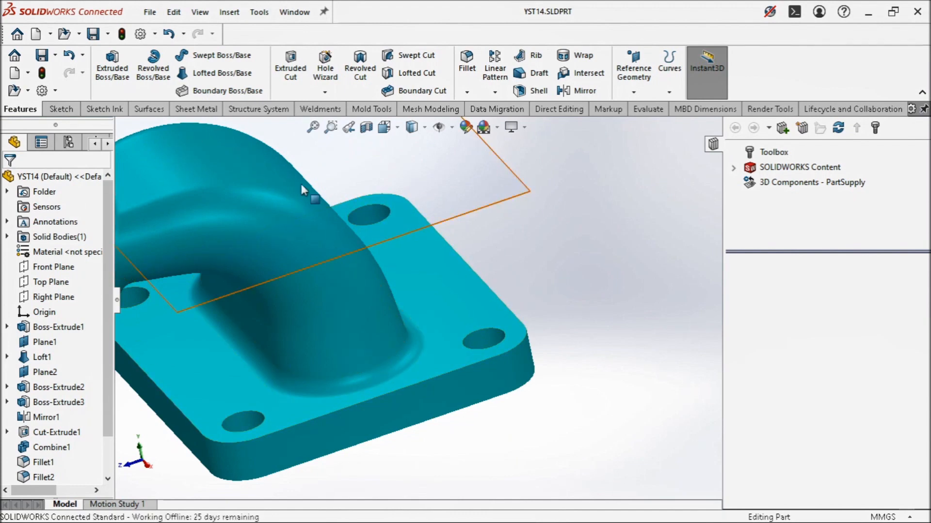
Fit the YST14 part in view, zoom to the area where the pipe meets the ring, and restore the previous view
click(313, 127)
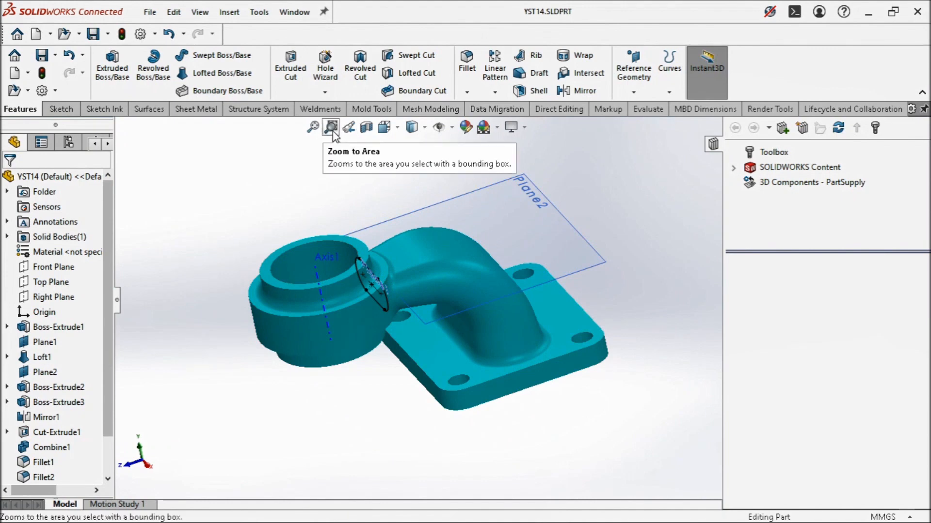
click(331, 128)
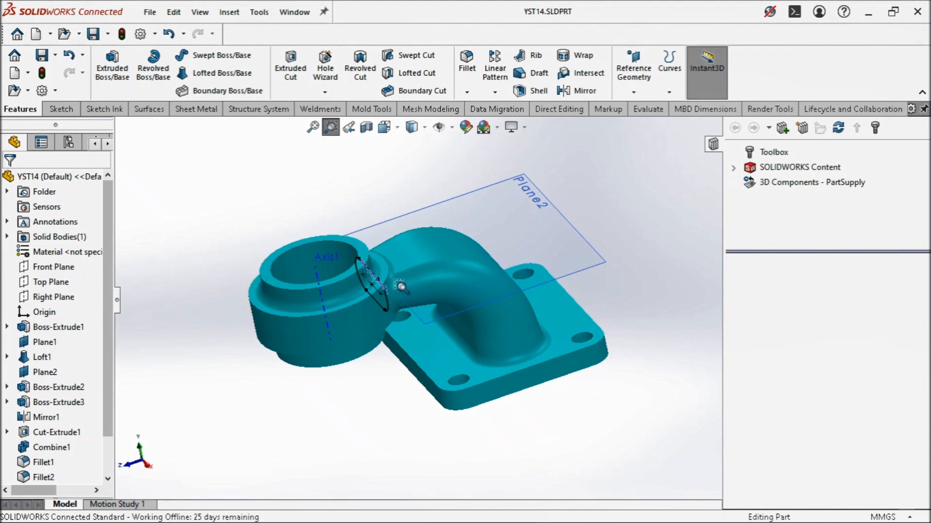
drag(397, 283, 337, 228)
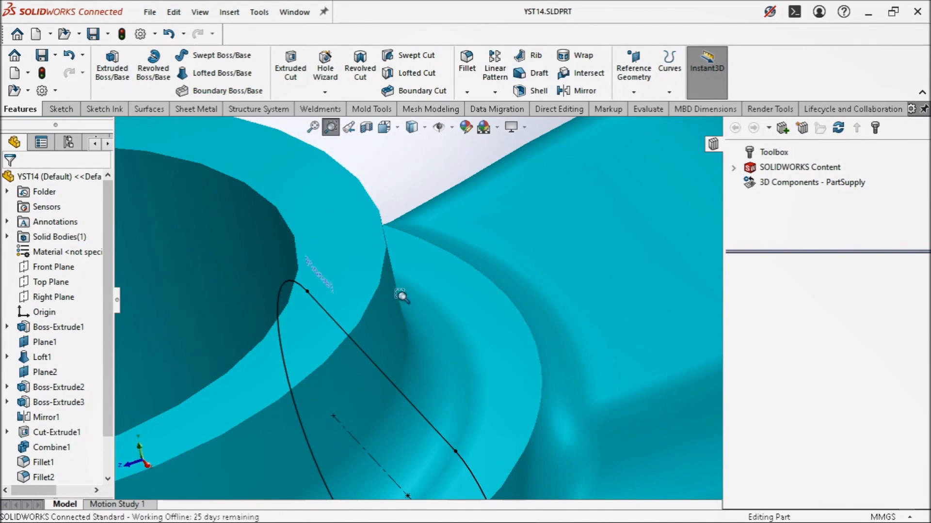
click(351, 131)
click(350, 131)
click(351, 131)
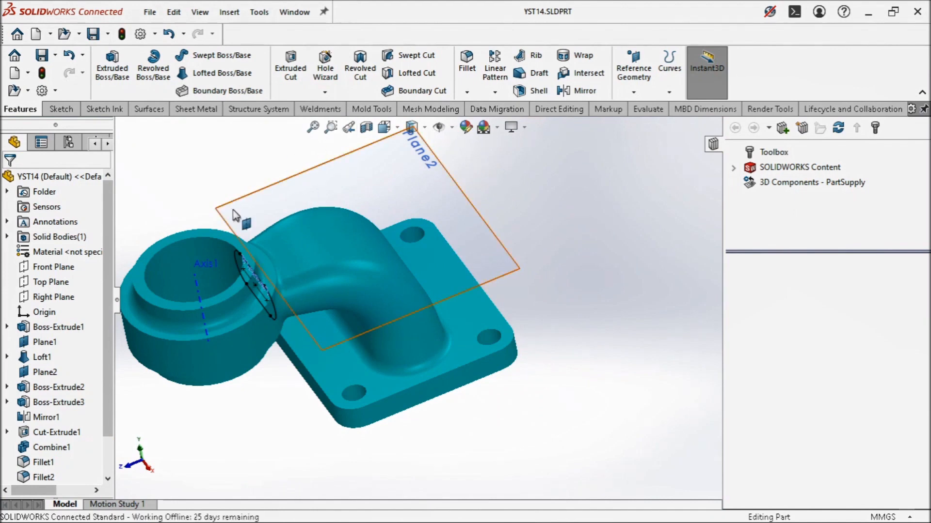
View the YST14 part in the Front, Right and Isometric standard orientations in turn
click(385, 129)
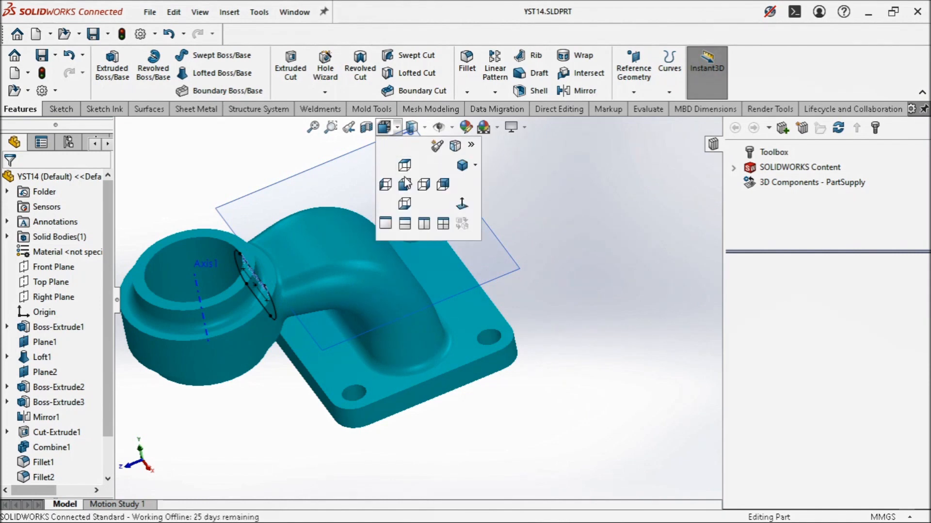
click(404, 183)
click(385, 129)
click(428, 185)
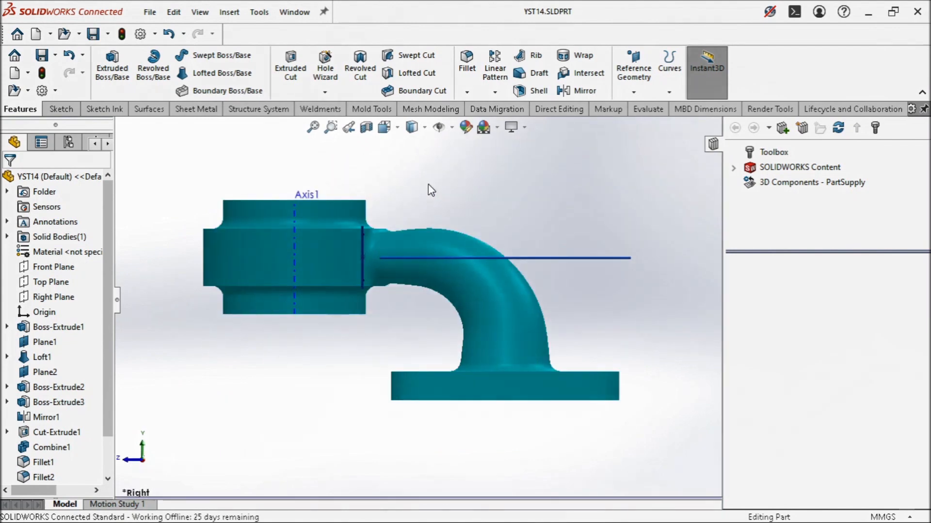
click(386, 129)
click(468, 169)
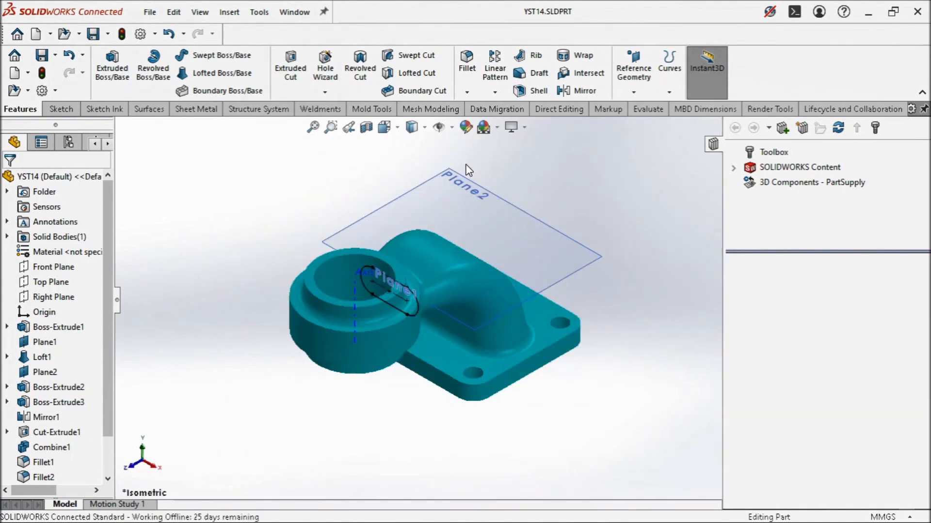
Review the viewport layout options and split the graphics area into the Four View layout
click(386, 127)
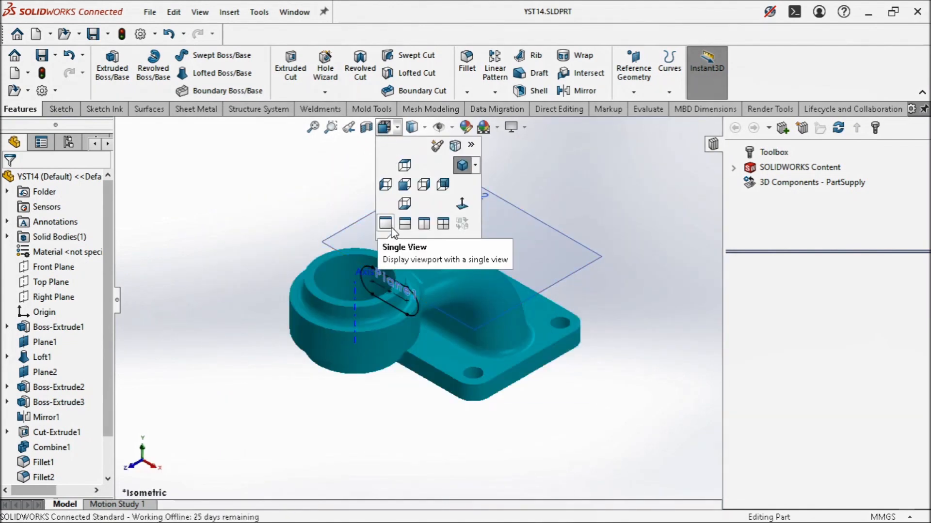
click(295, 11)
mouse_move(323, 41)
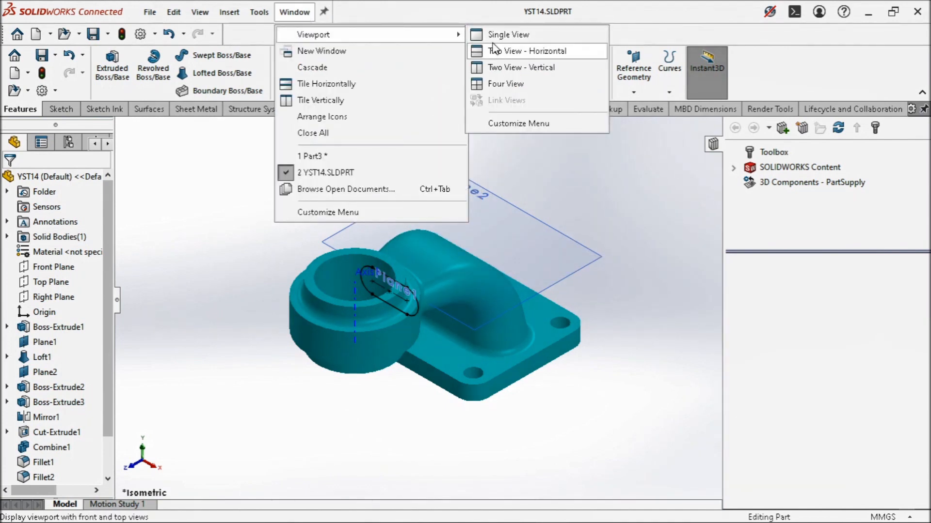
click(380, 16)
click(399, 127)
click(444, 219)
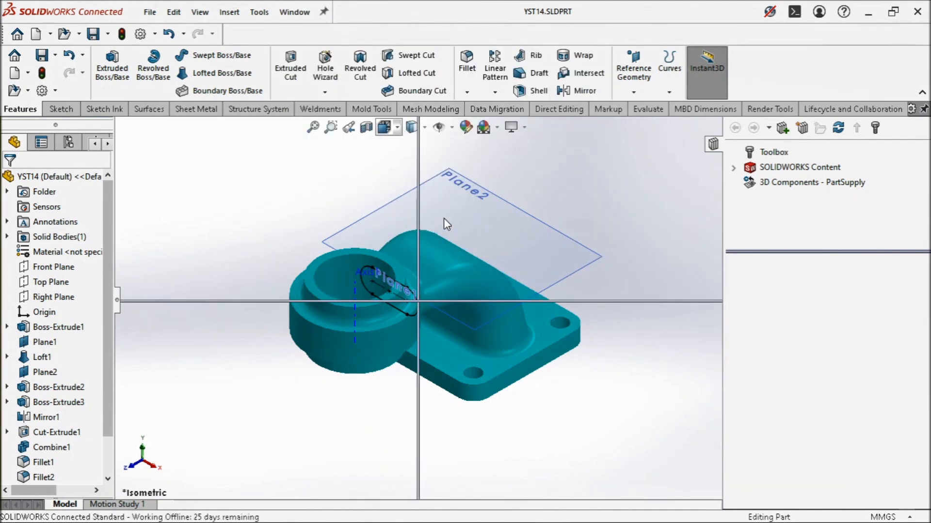
Return the graphics area to a single viewport with the part in the Isometric orientation
click(233, 127)
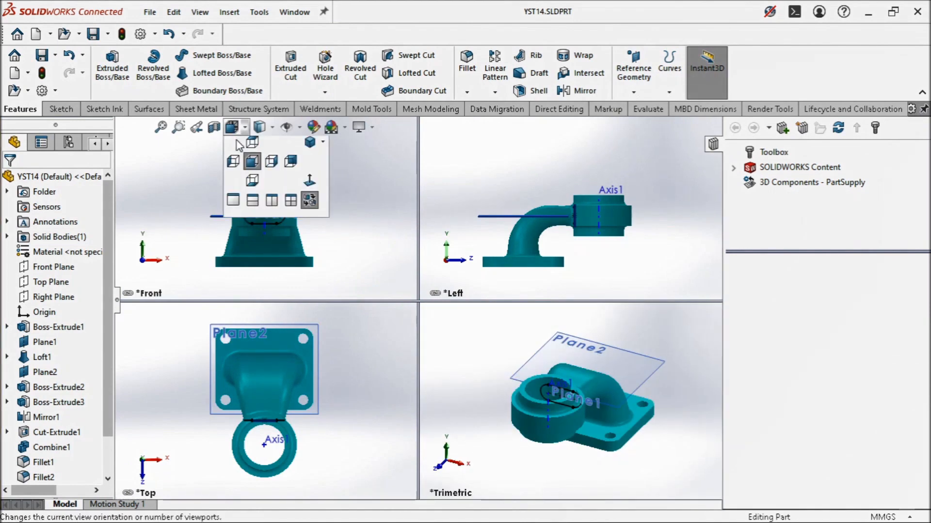
click(237, 231)
click(385, 127)
click(462, 172)
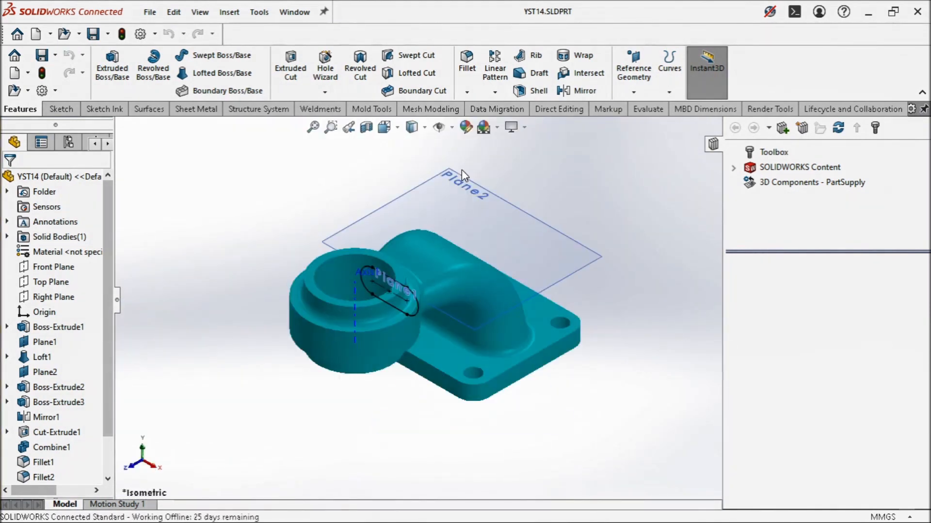
Try the Shaded, Hidden Lines Removed, Hidden Lines Visible and Wireframe display styles, finishing on Shaded With Edges
click(425, 128)
click(413, 146)
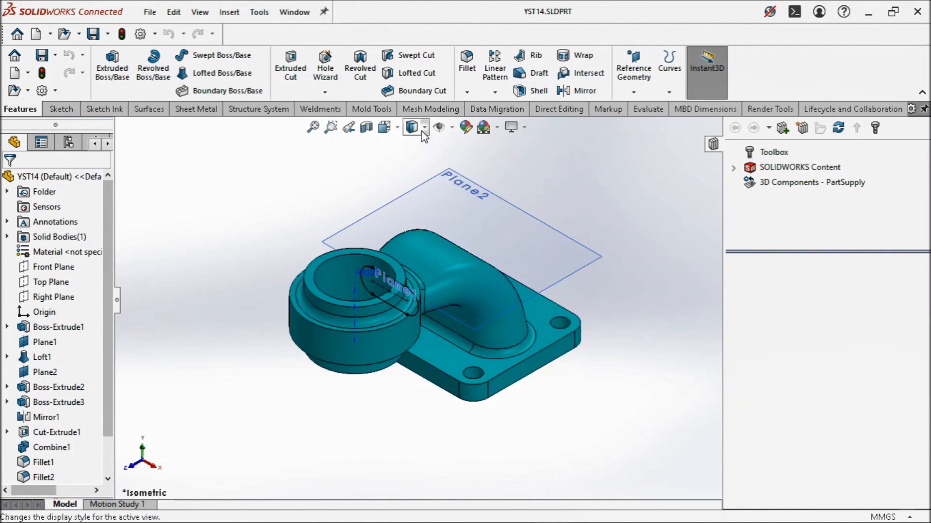
click(425, 128)
click(413, 163)
click(425, 128)
click(418, 185)
click(422, 128)
click(414, 204)
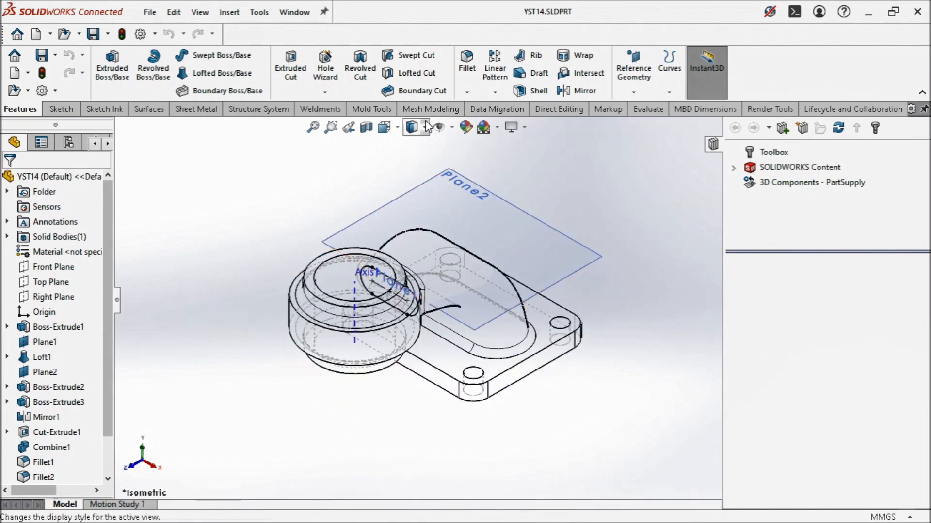
click(426, 128)
click(414, 221)
click(424, 128)
click(421, 145)
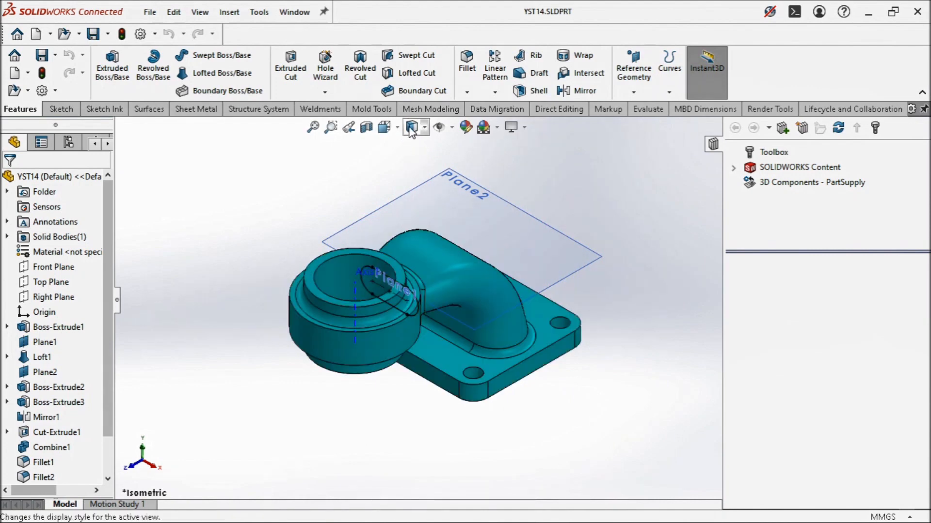
Set the part's display style to Shaded, without edges
click(200, 12)
mouse_move(233, 74)
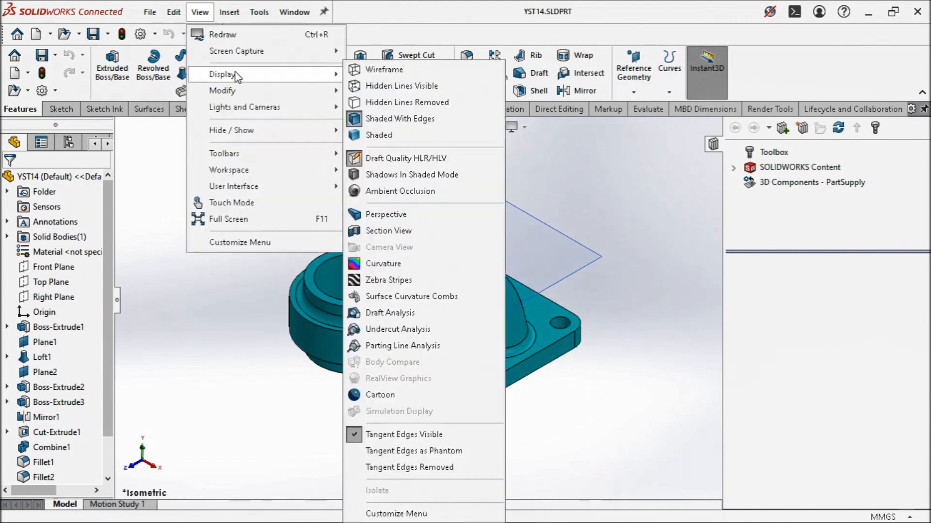
click(403, 137)
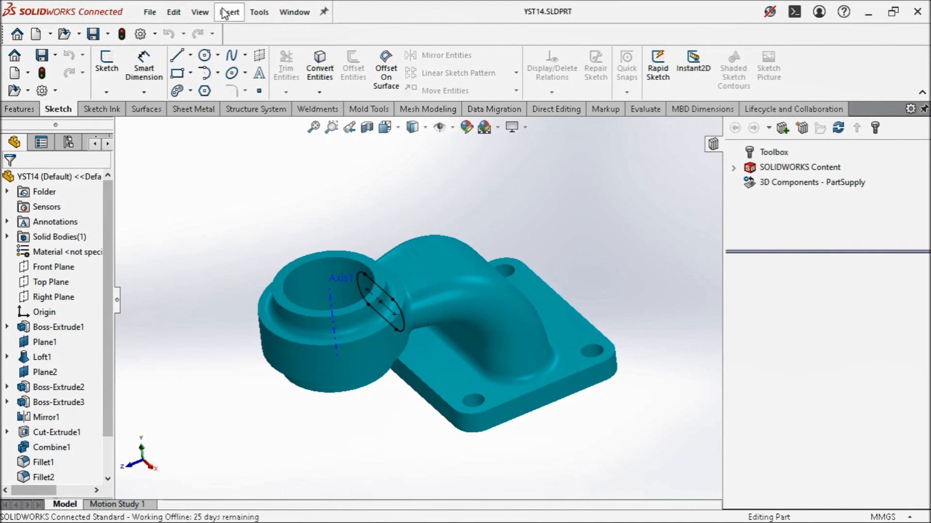
Review the item types that can be hidden or shown, and turn on the visibility of planes
click(200, 12)
mouse_move(216, 134)
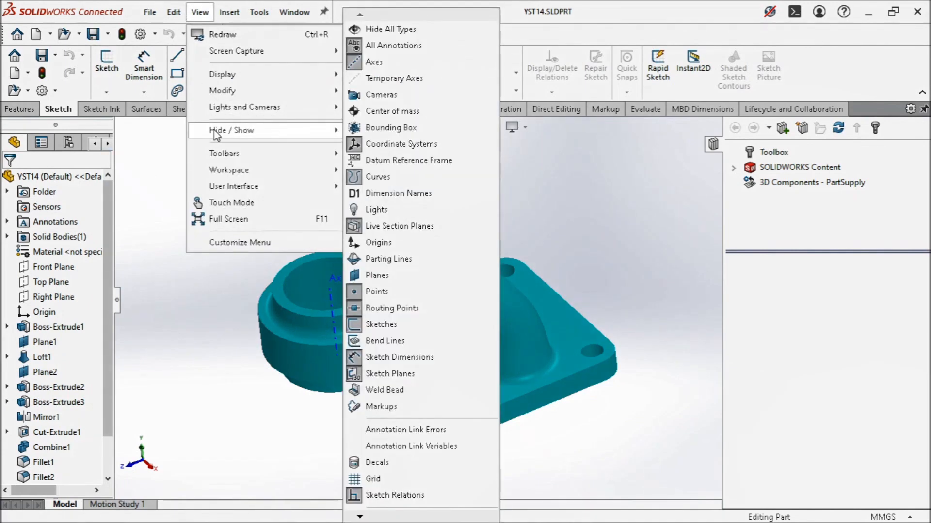
click(531, 205)
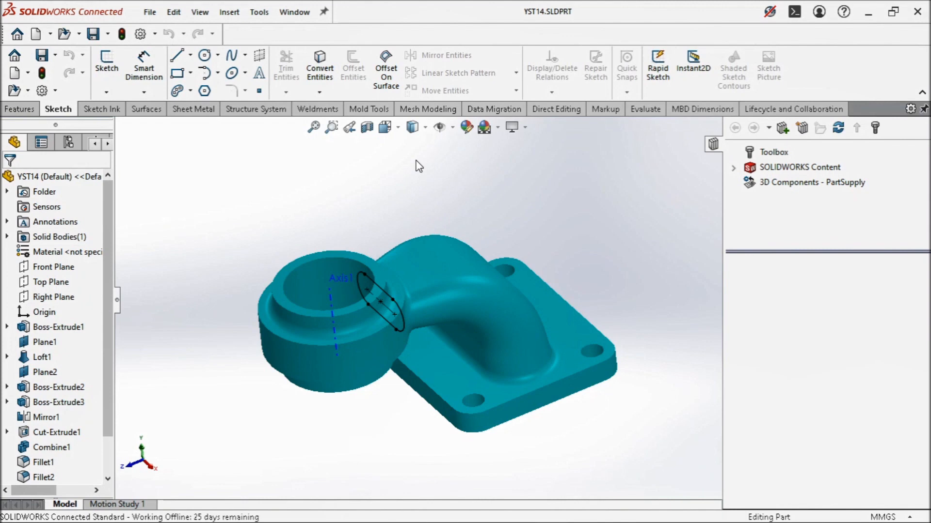
click(452, 127)
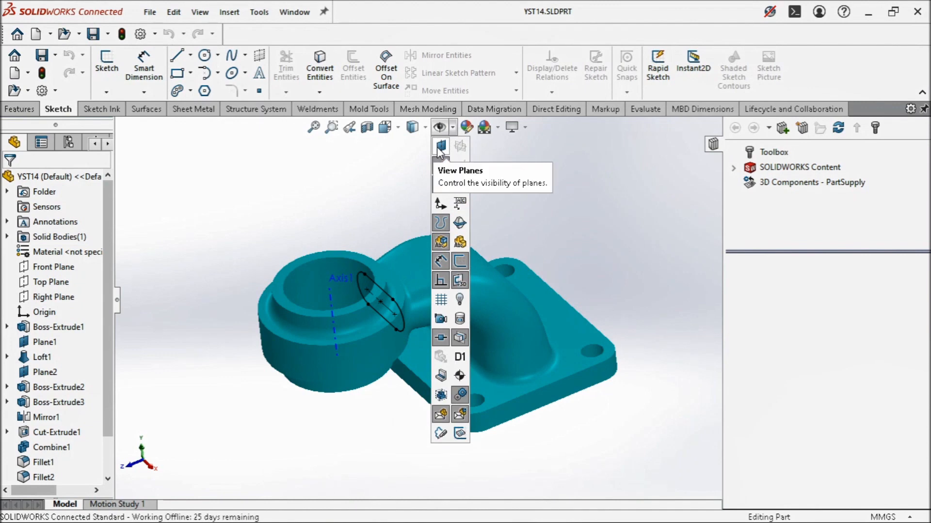
click(441, 147)
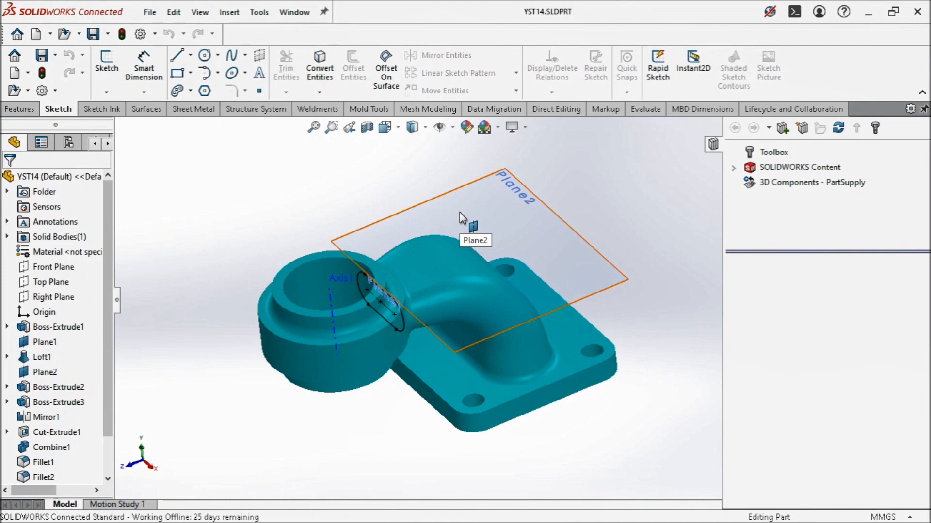
Hide the reference axes in the graphics area and show them again
click(441, 128)
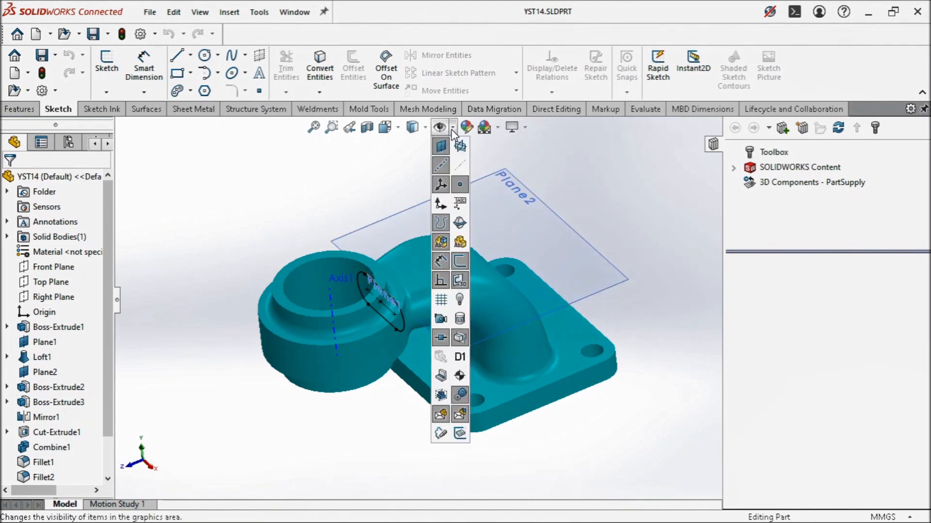
click(445, 170)
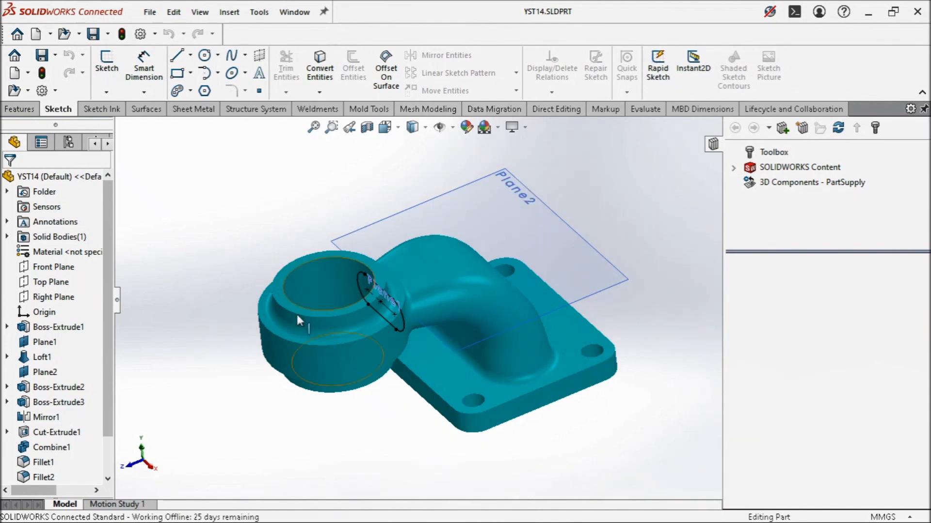
click(452, 128)
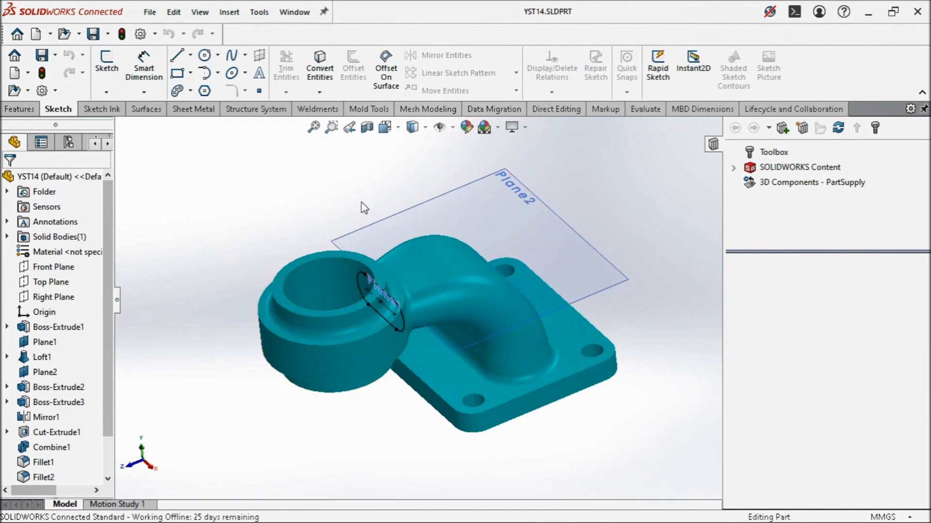
click(452, 127)
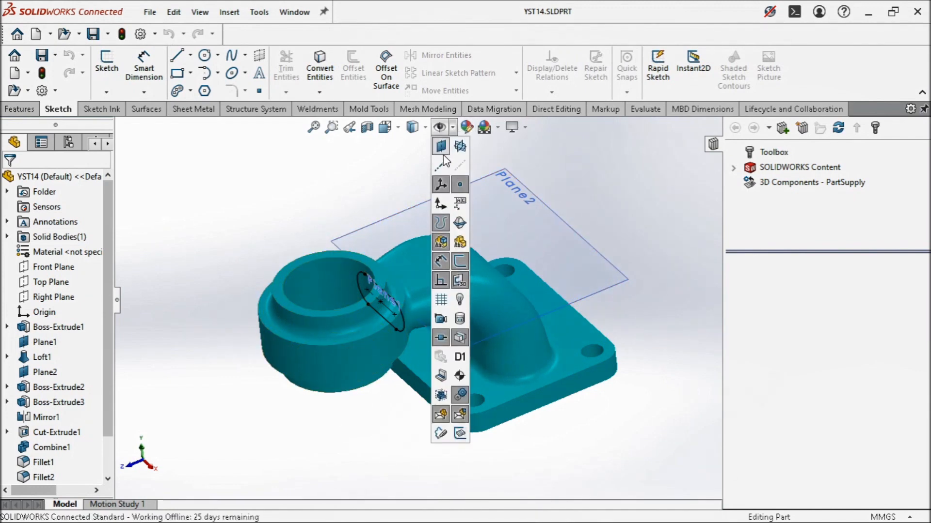
click(441, 167)
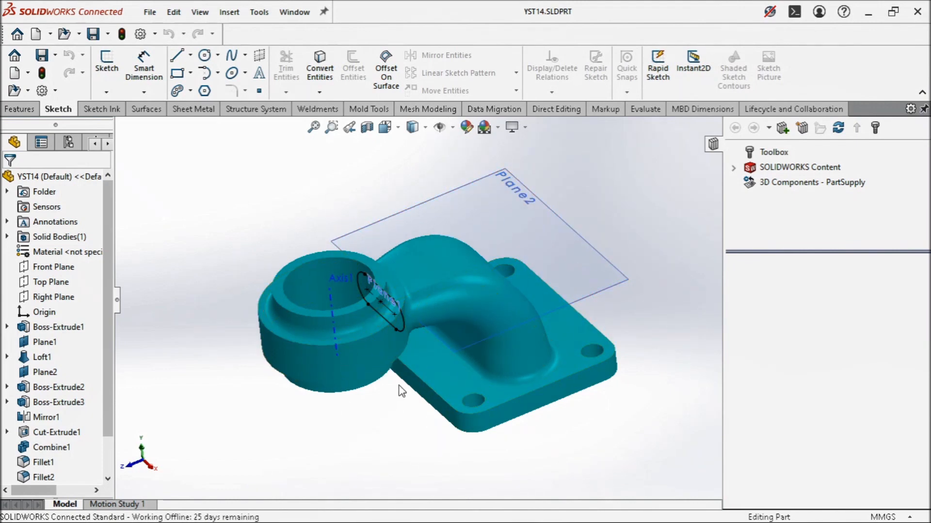
Review the remaining item types whose visibility can be toggled in the graphics area
click(452, 128)
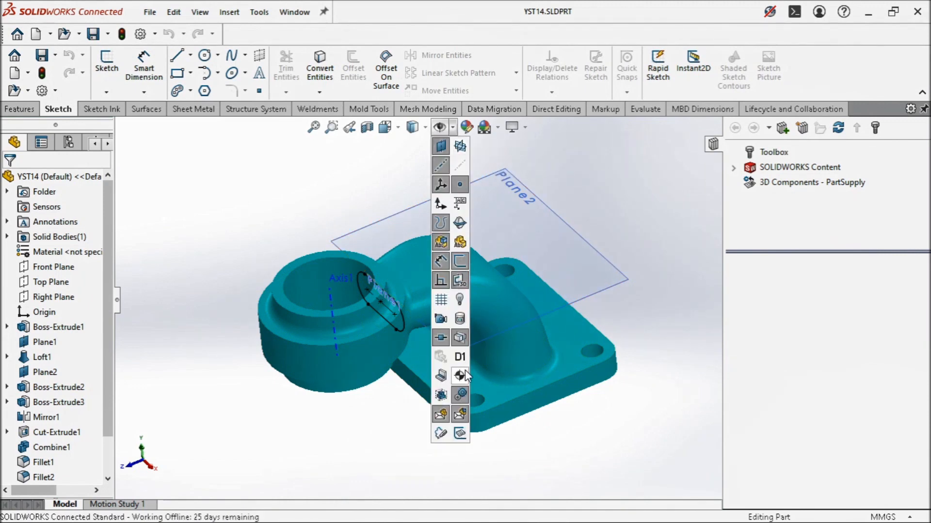
click(440, 242)
click(555, 184)
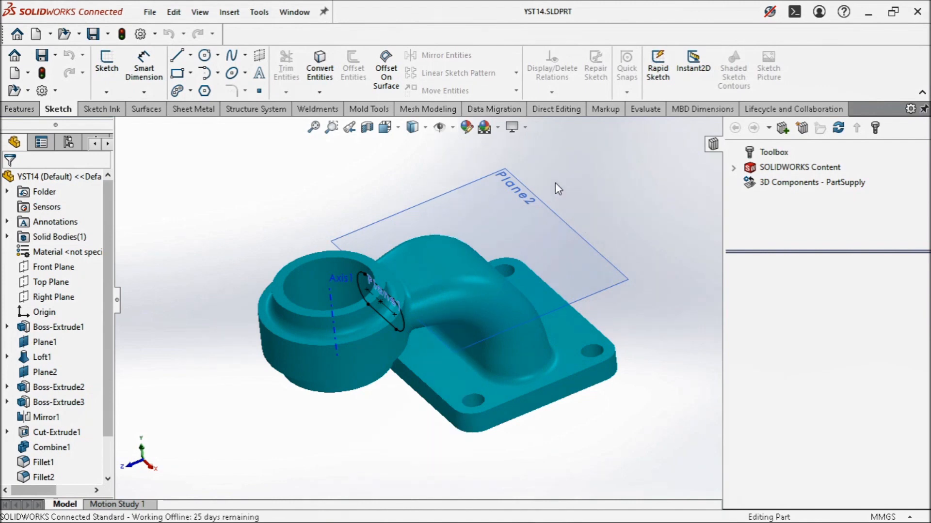
Edit the appearance of the whole YST14 part, try several standard color swatches, and apply green
click(467, 127)
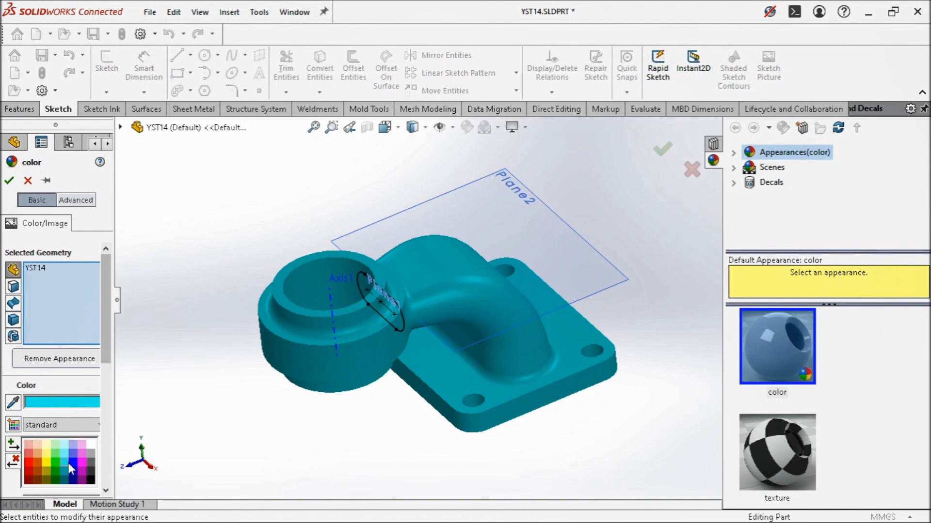
click(343, 333)
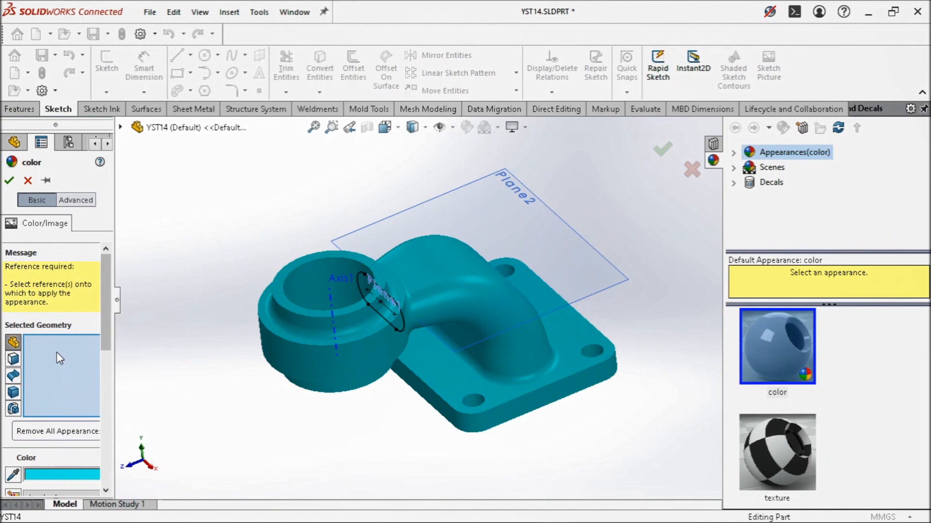
click(406, 341)
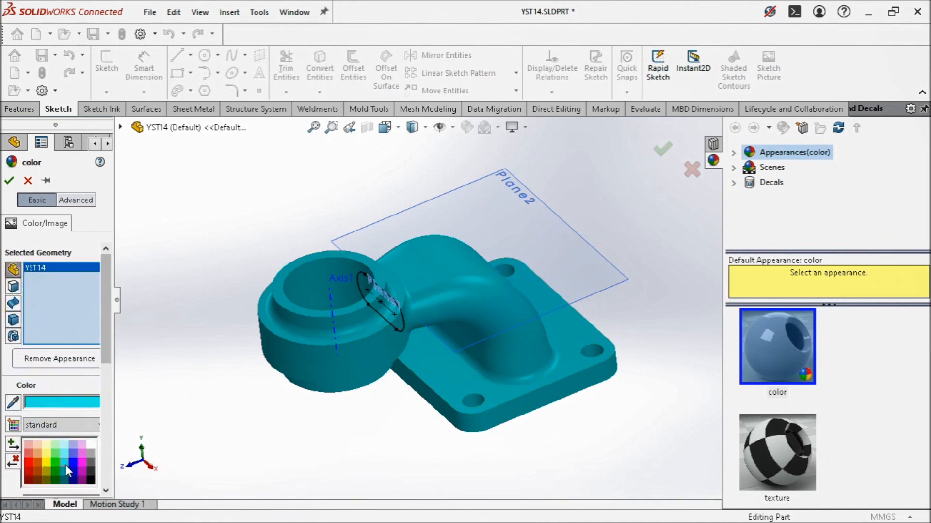
click(75, 462)
click(83, 460)
click(54, 460)
click(46, 461)
click(58, 458)
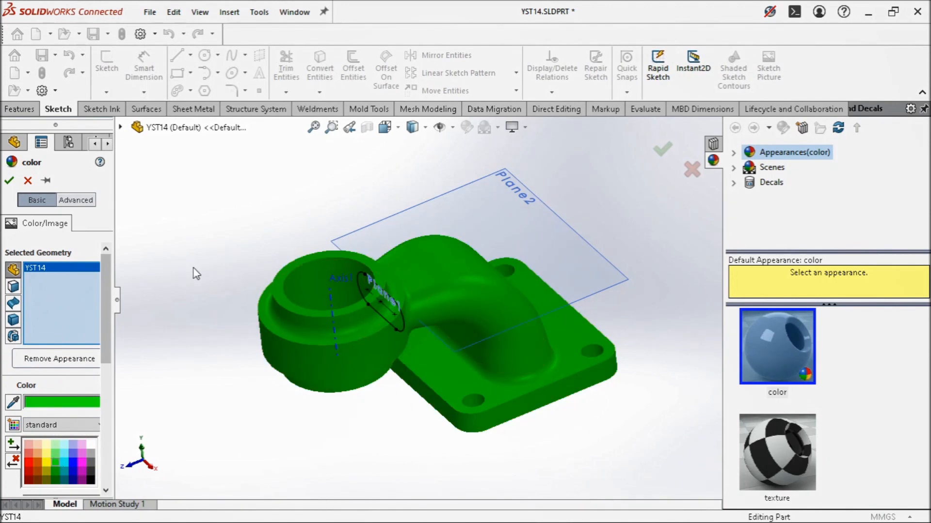
click(9, 180)
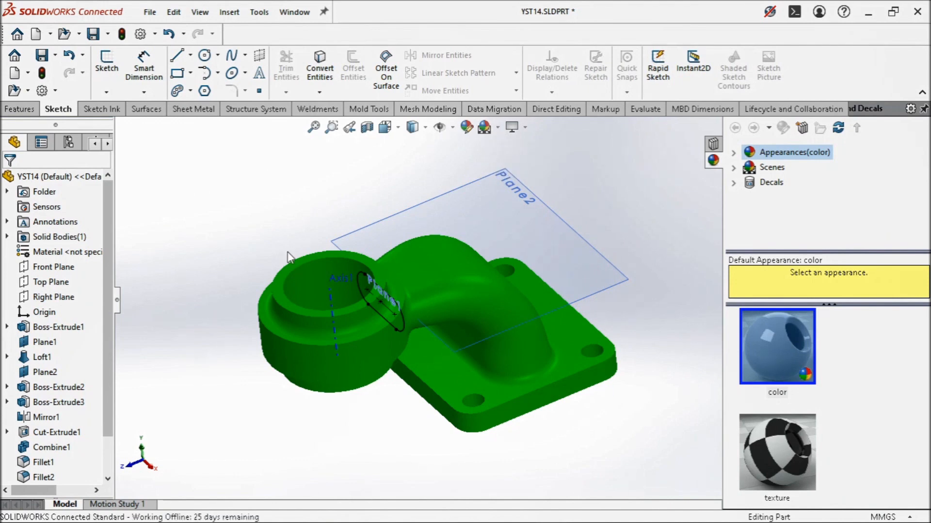
Try the Plain White, Backdrop - Grey with Overhead Light and Soft Spotlight scenes, and apply the Rooftop scene
click(498, 127)
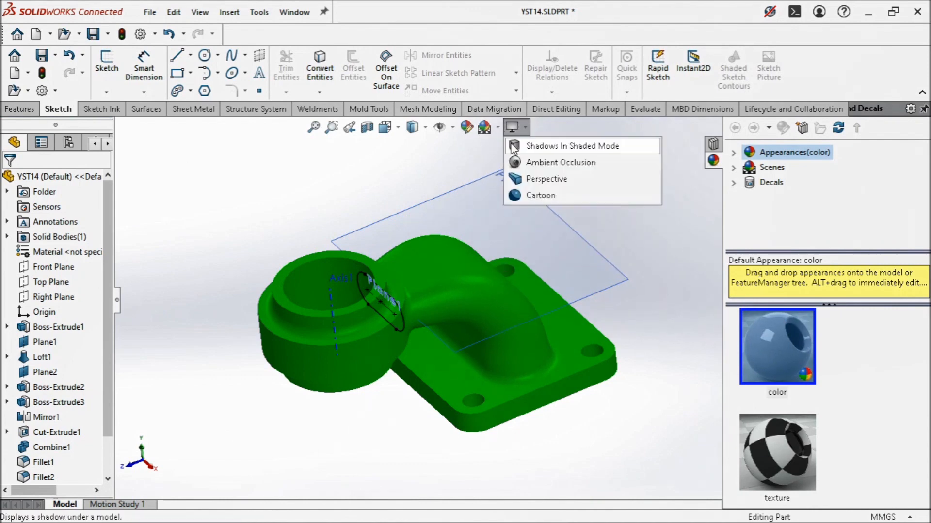
click(499, 127)
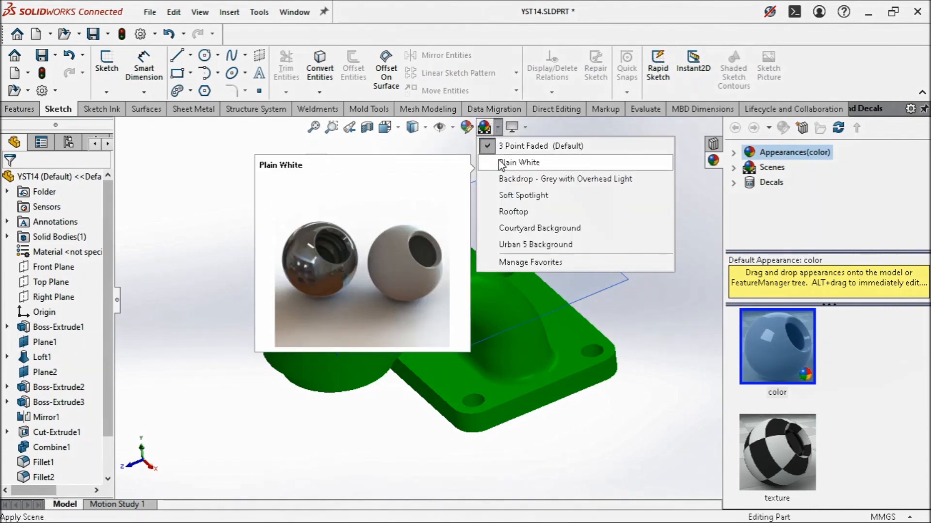
click(501, 165)
click(498, 130)
click(525, 177)
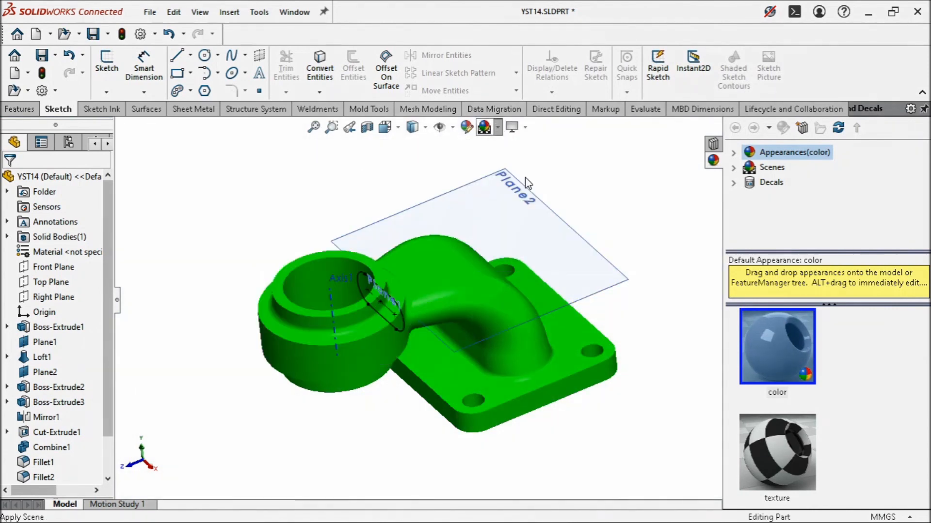
click(496, 126)
click(517, 197)
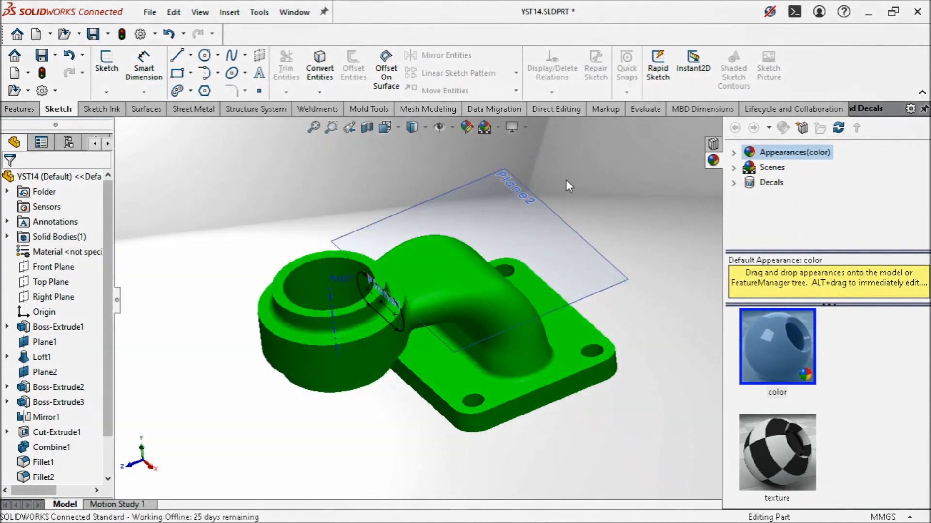
click(497, 127)
click(542, 212)
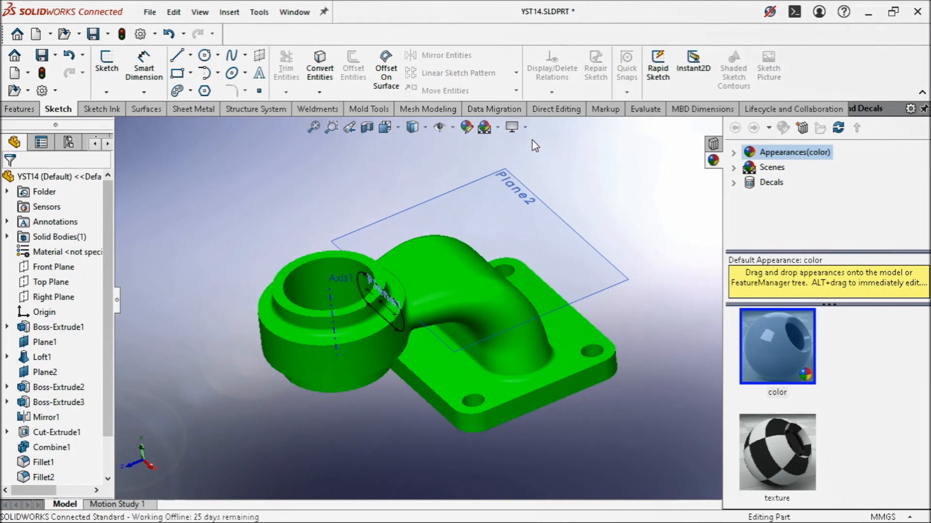
Turn on Shadows In Shaded Mode, view the shadow beneath the part from another angle, and turn the shadows off again
click(523, 129)
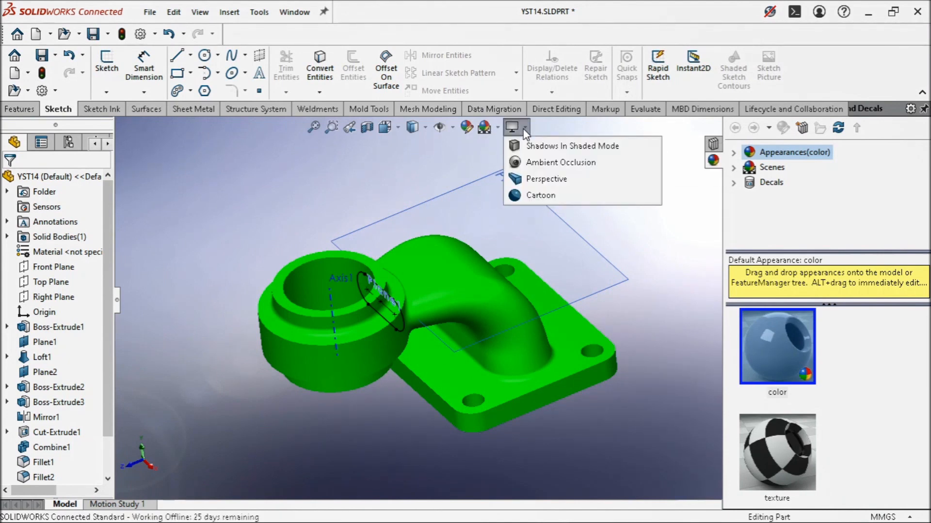
click(545, 150)
scroll(586, 256, up, 3)
scroll(443, 376, down, 3)
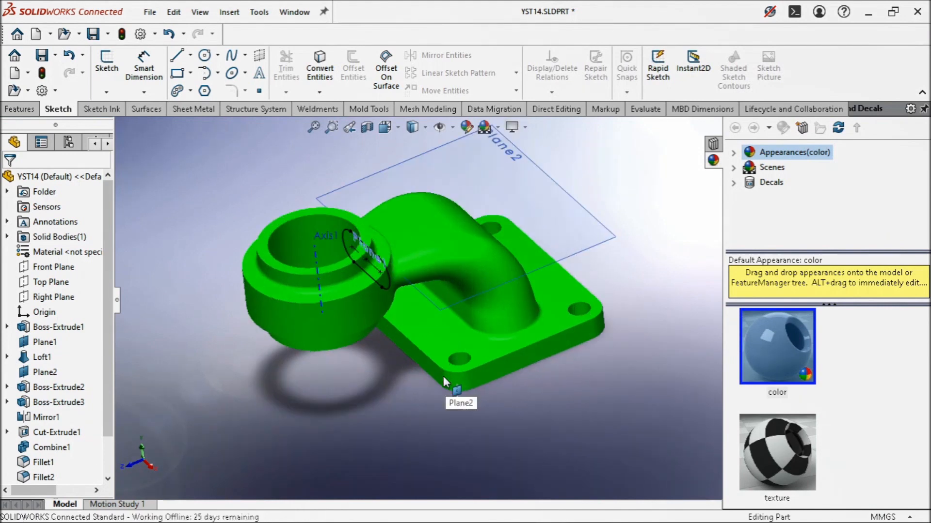
middle_drag(414, 365, 311, 374)
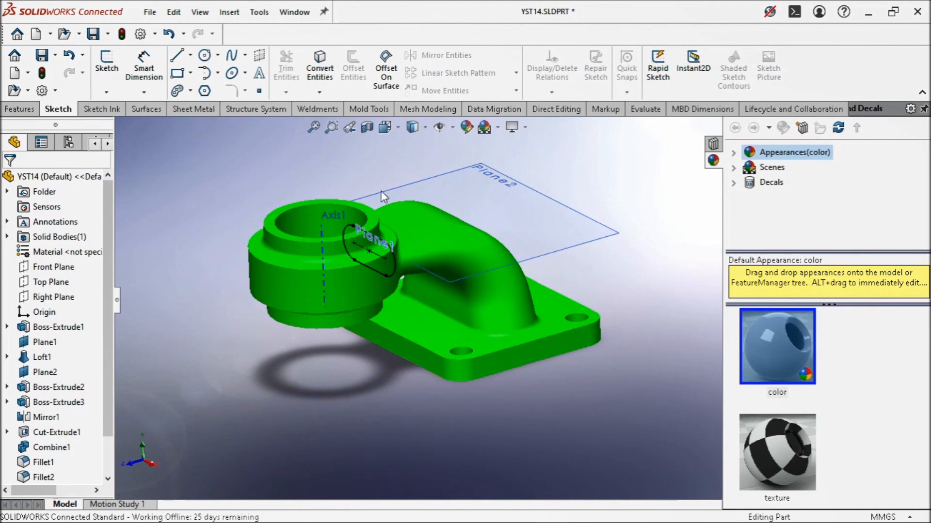
click(526, 129)
click(562, 146)
Try the Perspective and Cartoon view settings on the part and turn both off again
click(528, 128)
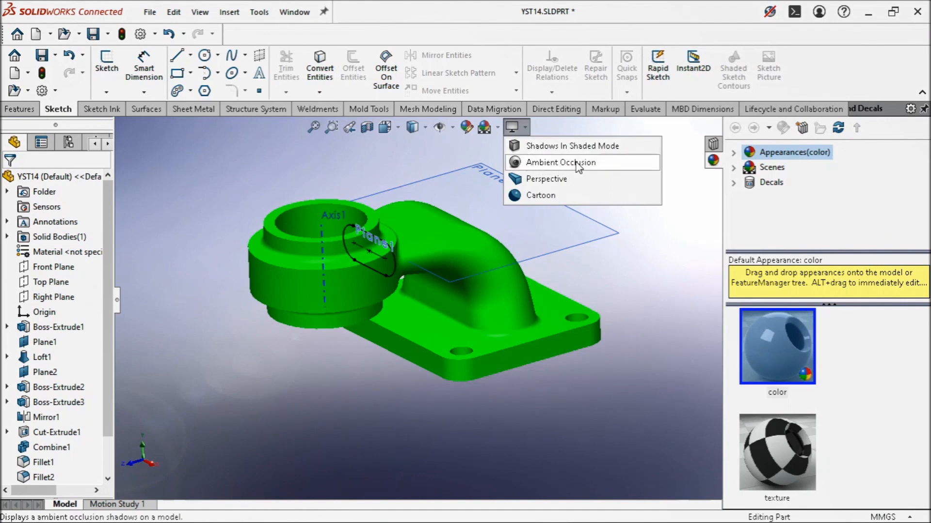
click(554, 178)
click(525, 125)
click(541, 194)
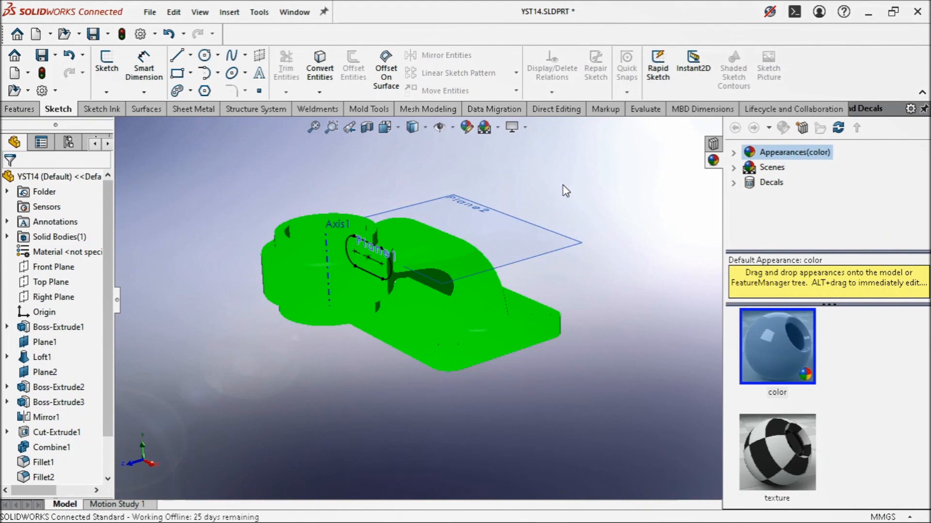
click(525, 127)
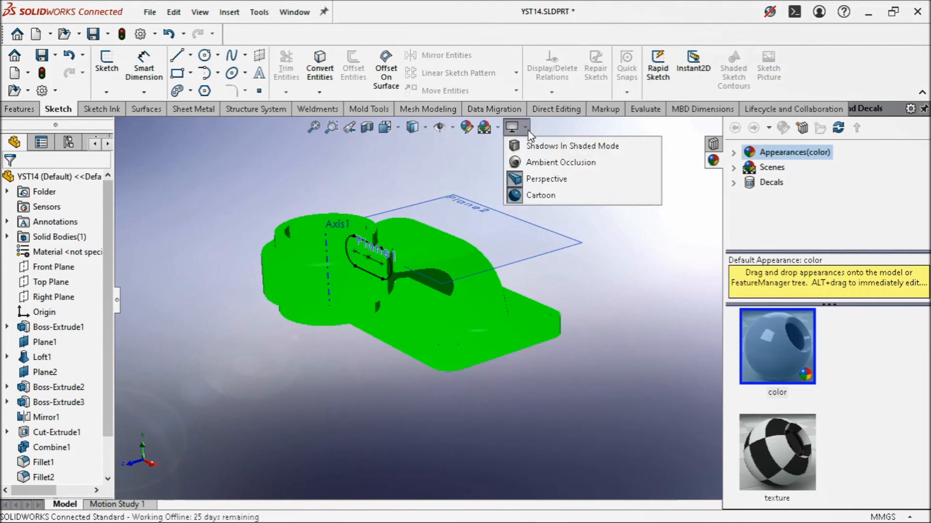
click(542, 197)
click(525, 128)
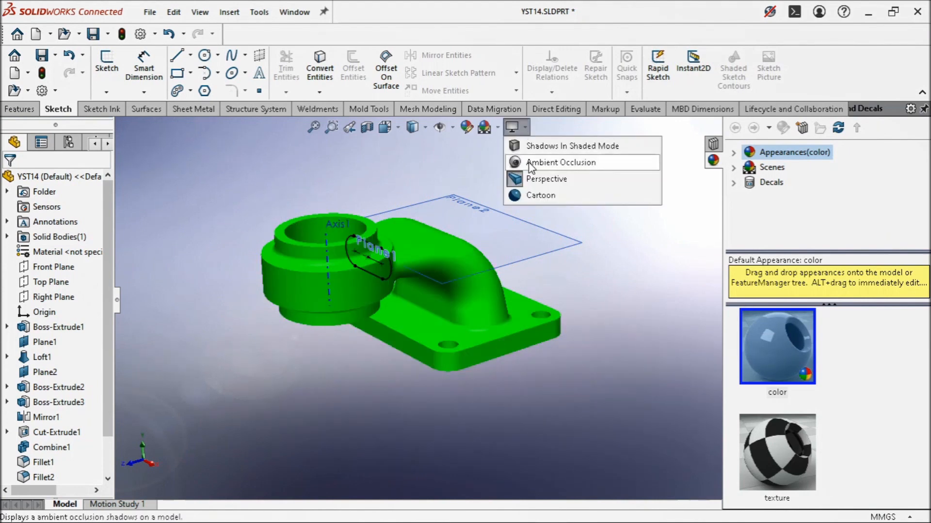
click(535, 180)
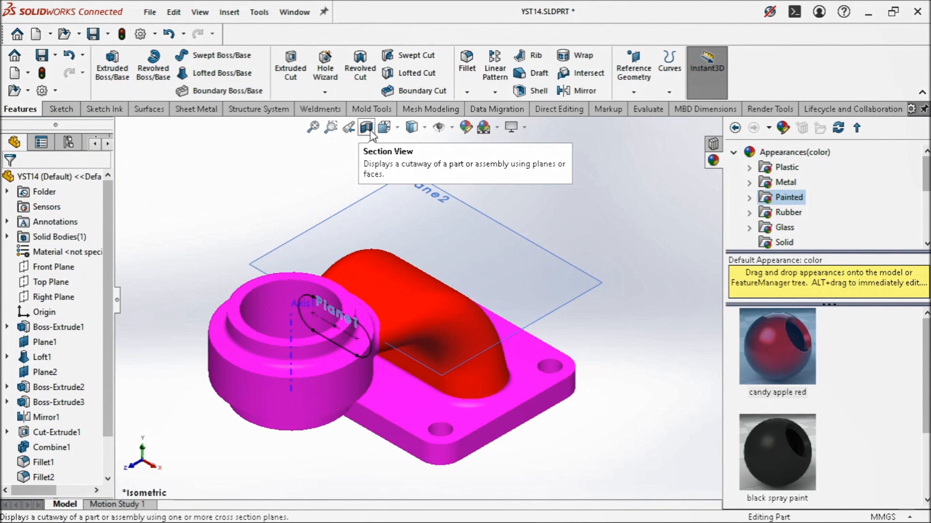
Cut the part with a section view along the Right Plane, inspect the cutaway, and turn the section view off
middle_drag(312, 183, 280, 191)
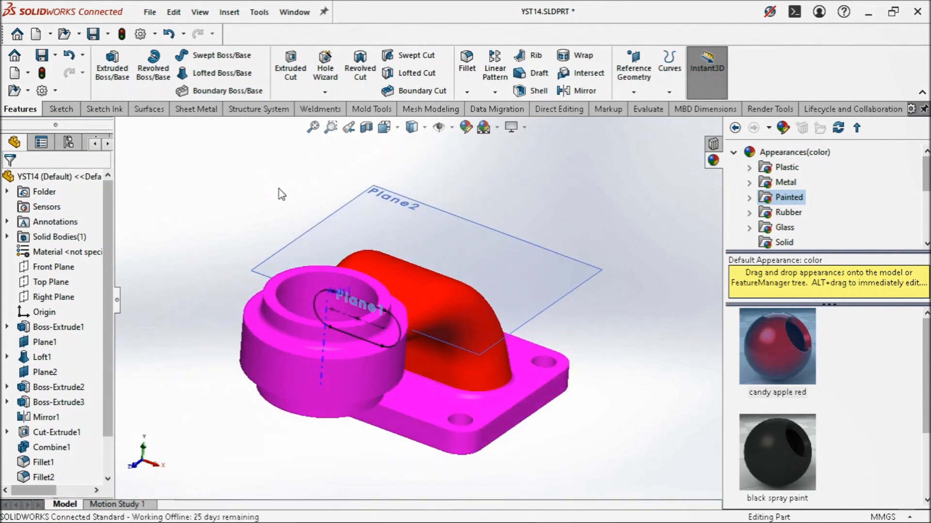
click(55, 301)
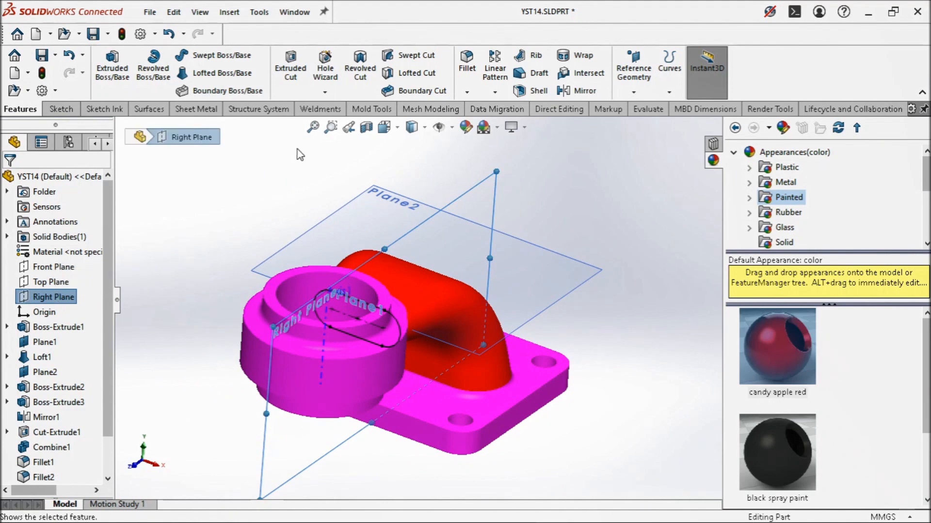
click(370, 135)
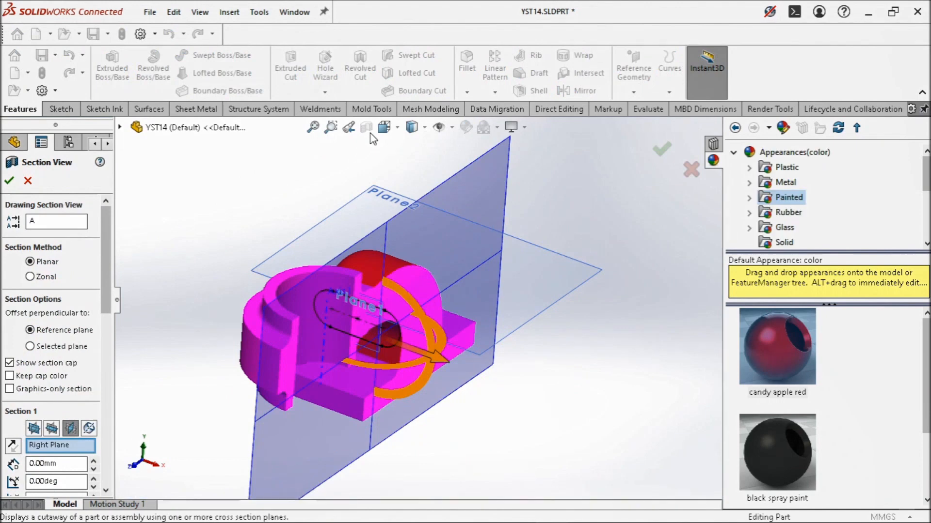
click(9, 181)
middle_drag(287, 195, 237, 306)
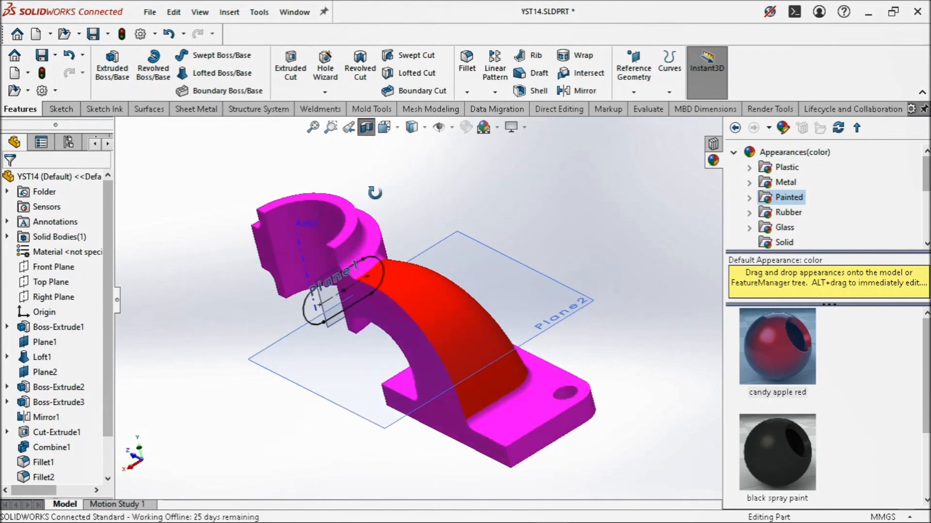
click(366, 127)
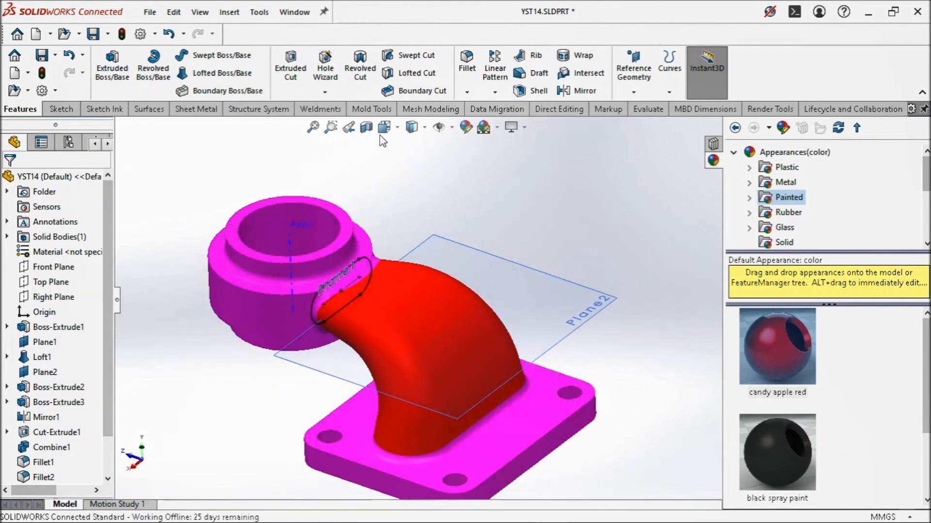
Start another section view on the Right Plane, try an offset of 50 mm, and set the offset to -50 mm
click(366, 127)
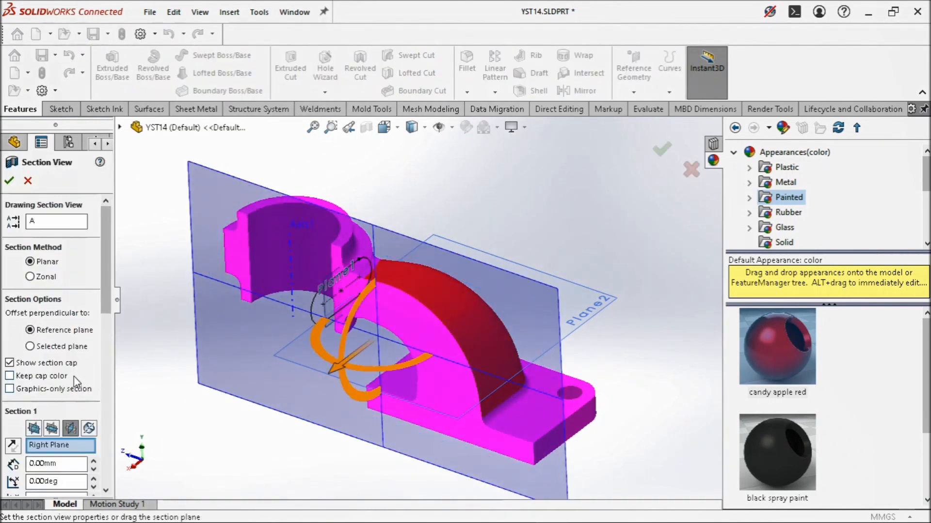
click(78, 463)
text(50)
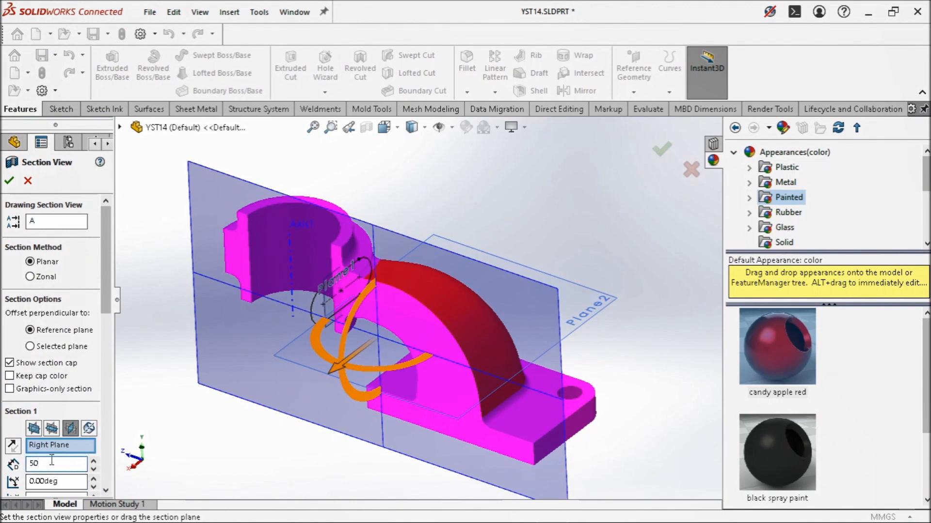
key(Tab)
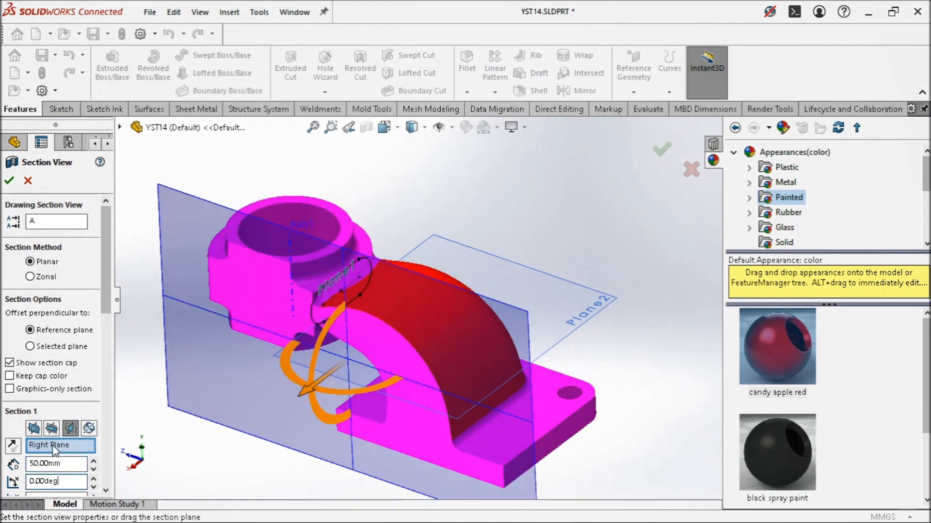
click(33, 463)
text(-)
click(71, 483)
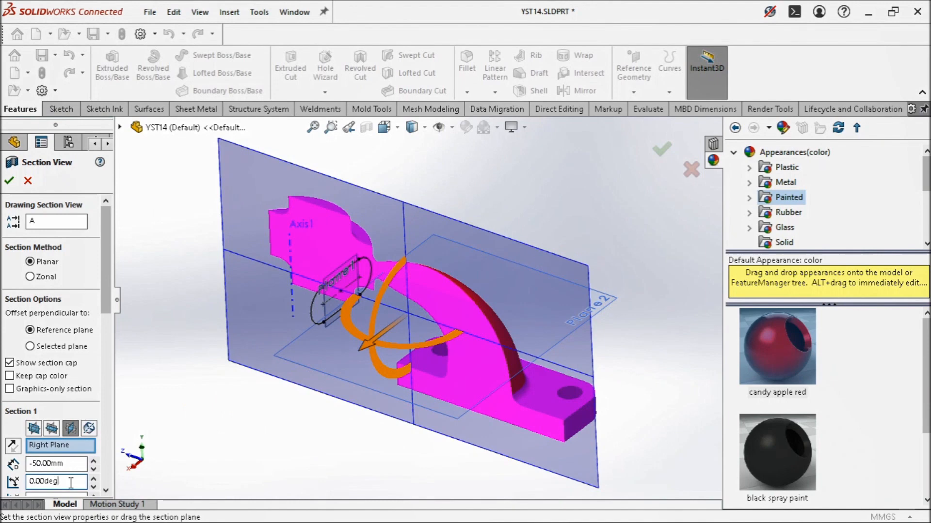
Enable Section 2 in the section view and use the top face of the base plate as its section plane
drag(106, 219, 104, 313)
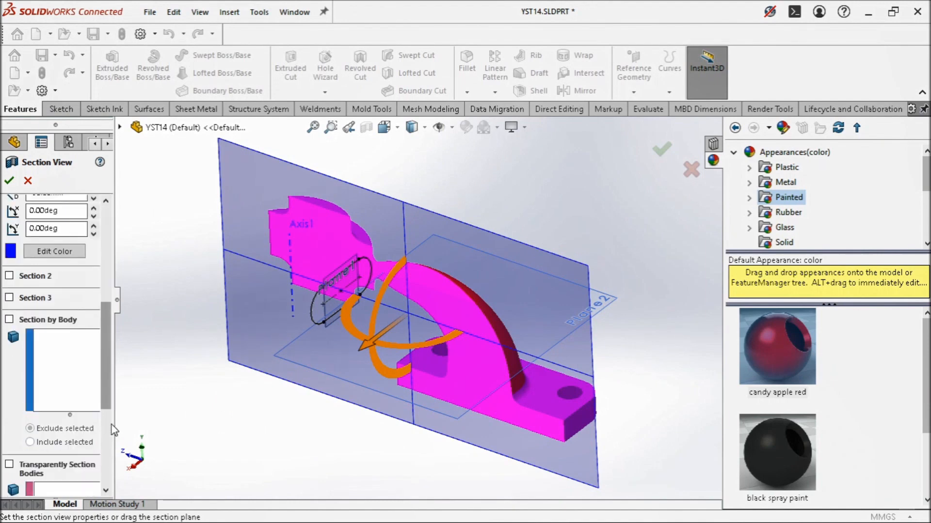
click(9, 275)
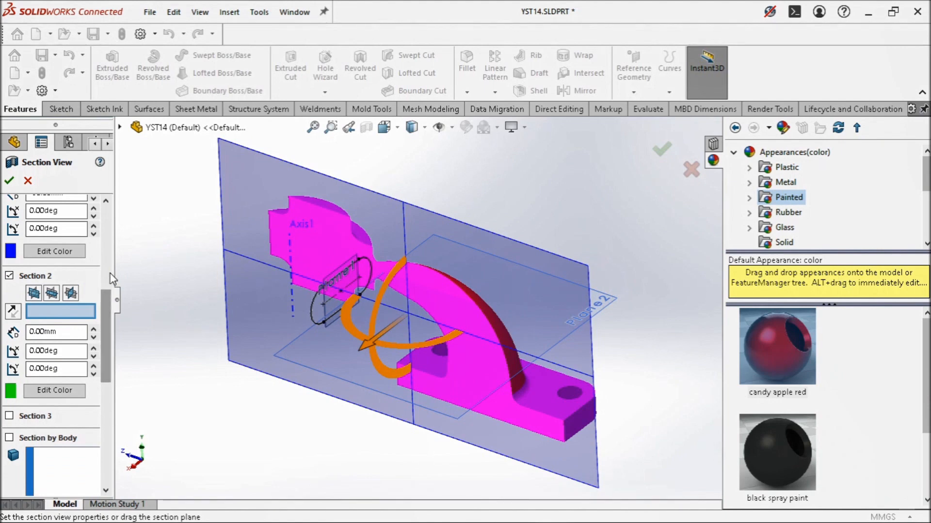
scroll(103, 292, up, 5)
scroll(91, 297, down, 5)
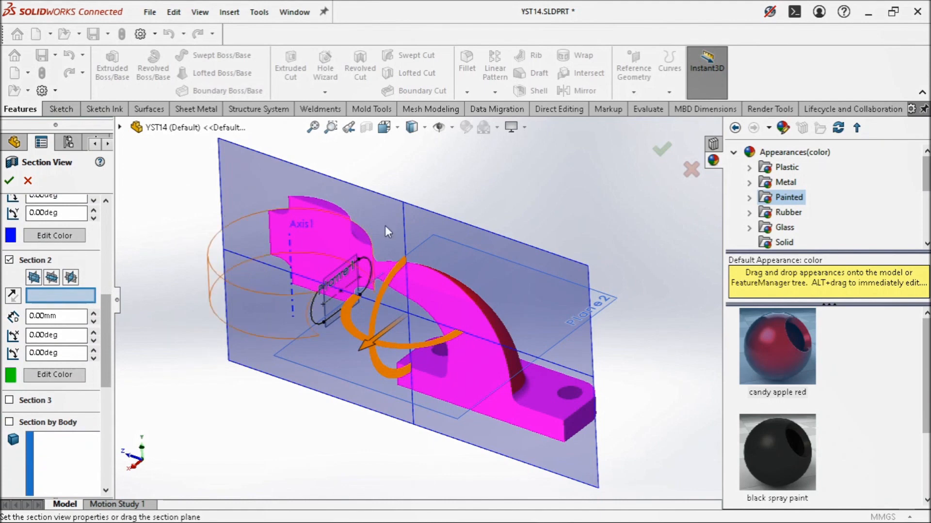
scroll(626, 231, down, 2)
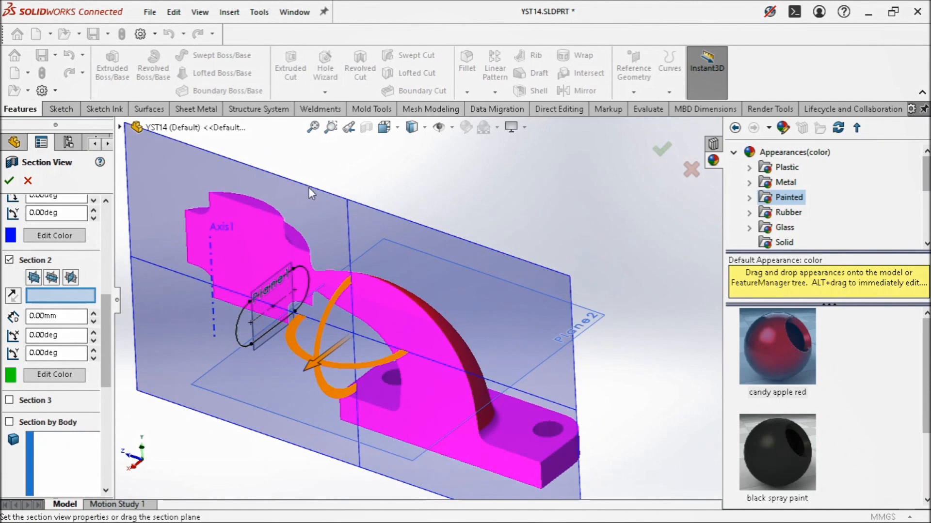
scroll(513, 402, up, 2)
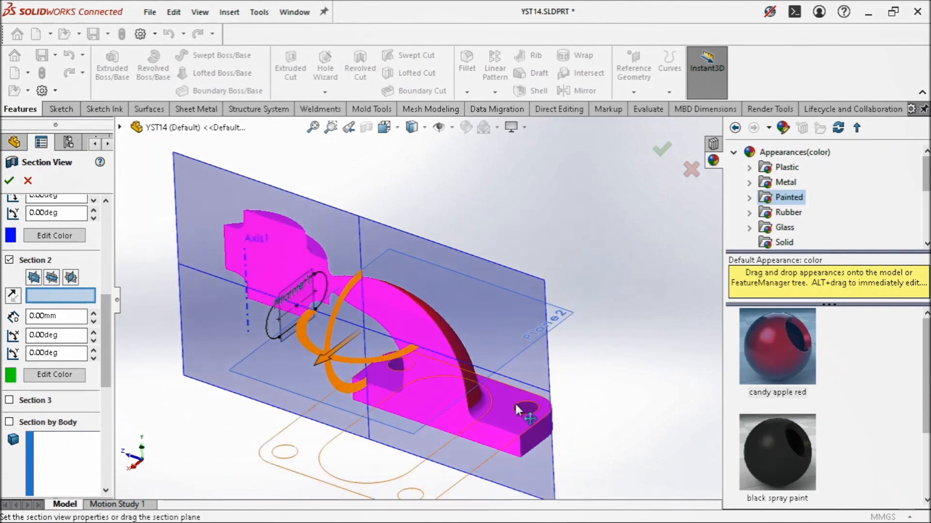
scroll(511, 398, down, 3)
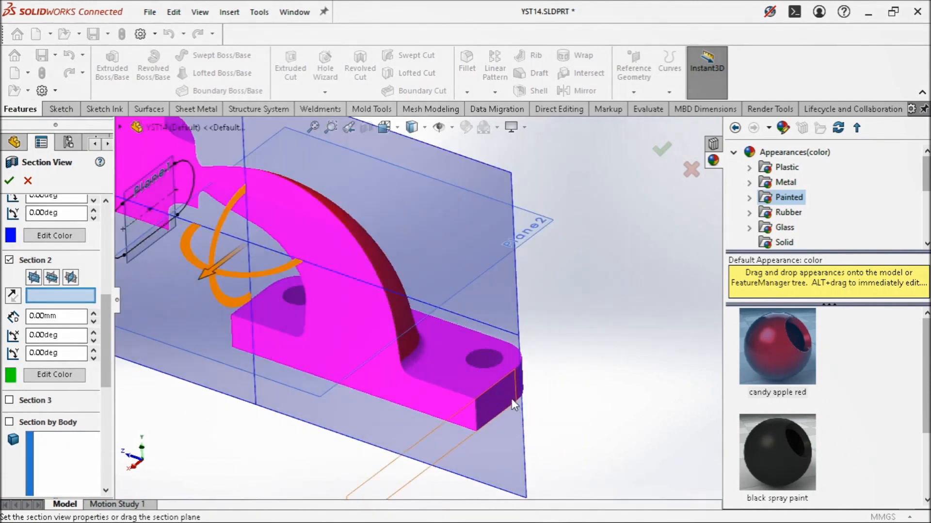
click(460, 370)
scroll(302, 352, up, 2)
scroll(307, 353, down, 3)
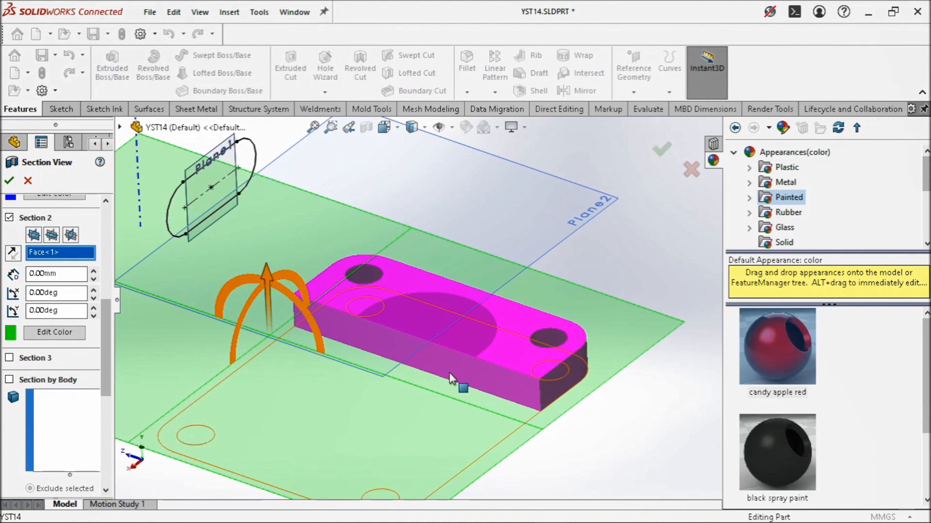
Set the Section 2 offset from the base plate face to 50 mm and inspect the resulting cut
drag(107, 307, 100, 263)
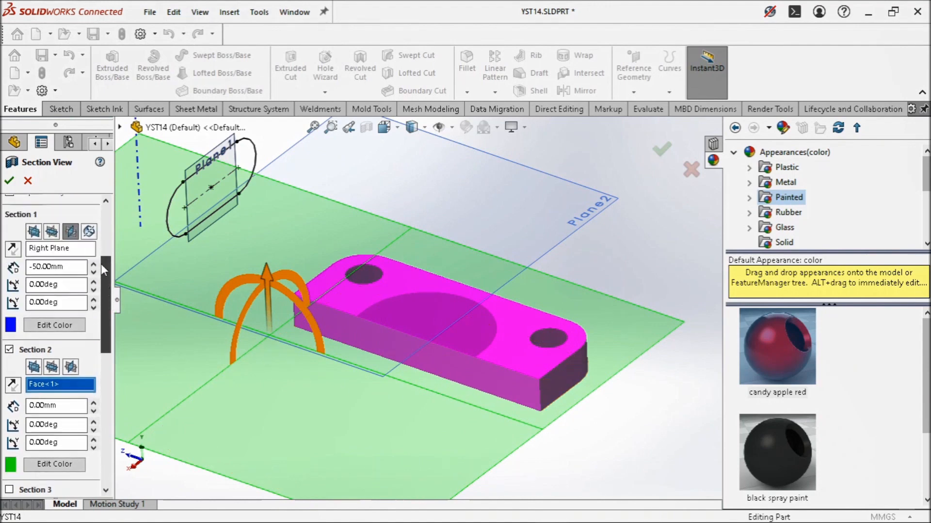
drag(105, 333, 104, 364)
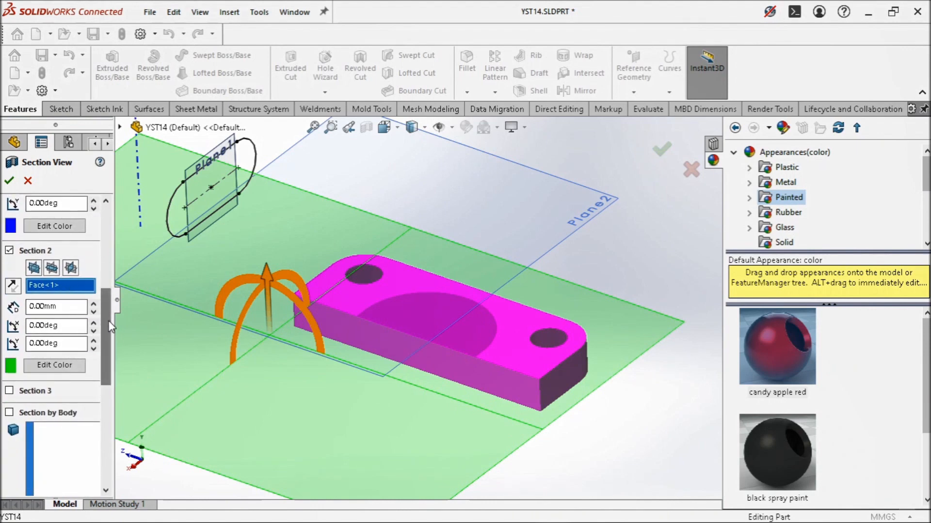
double_click(54, 306)
text(50)
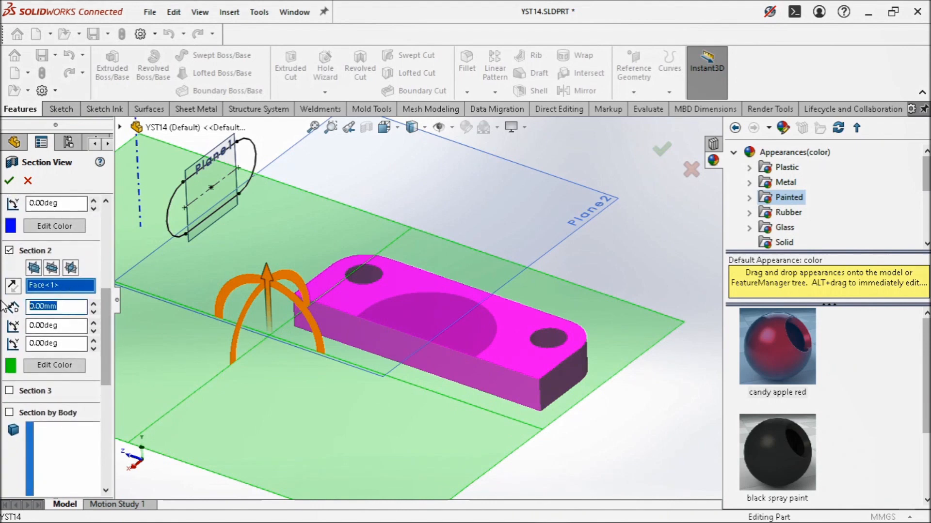
click(63, 325)
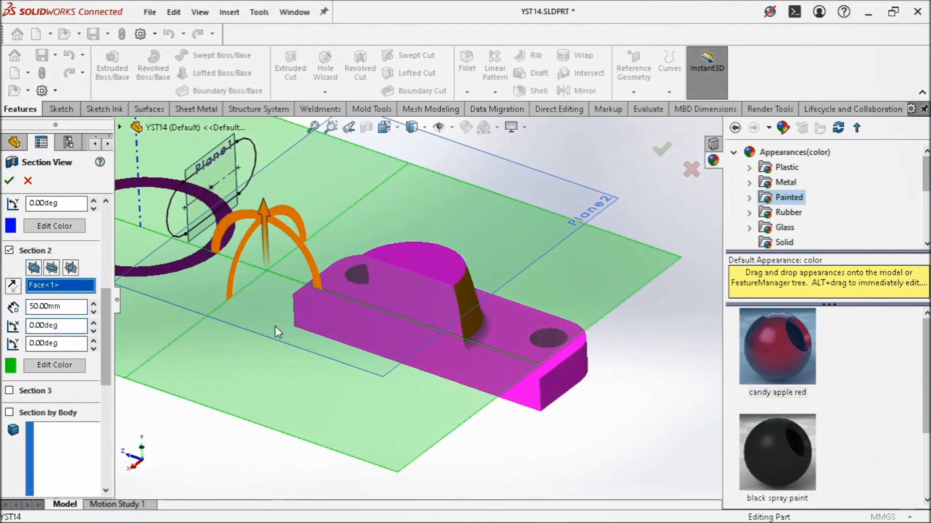
scroll(410, 349, up, 3)
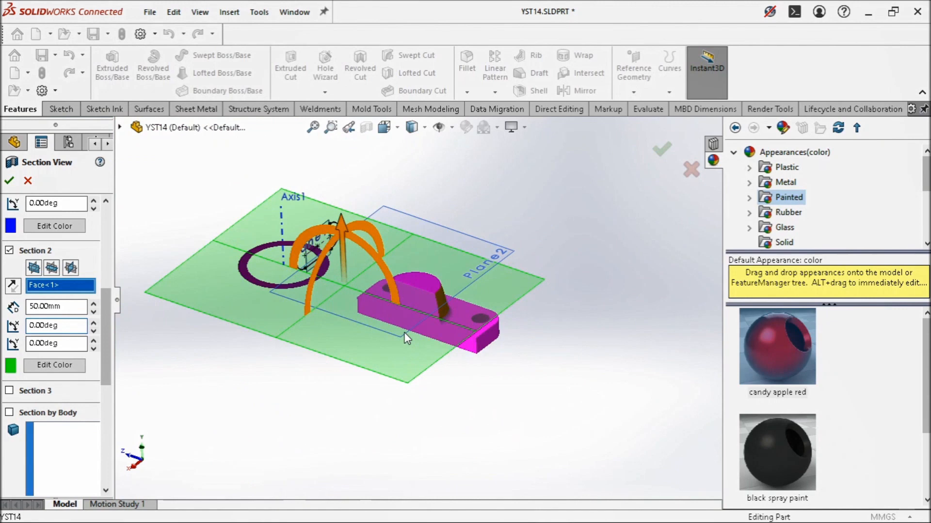
middle_drag(519, 267, 484, 252)
scroll(225, 186, down, 2)
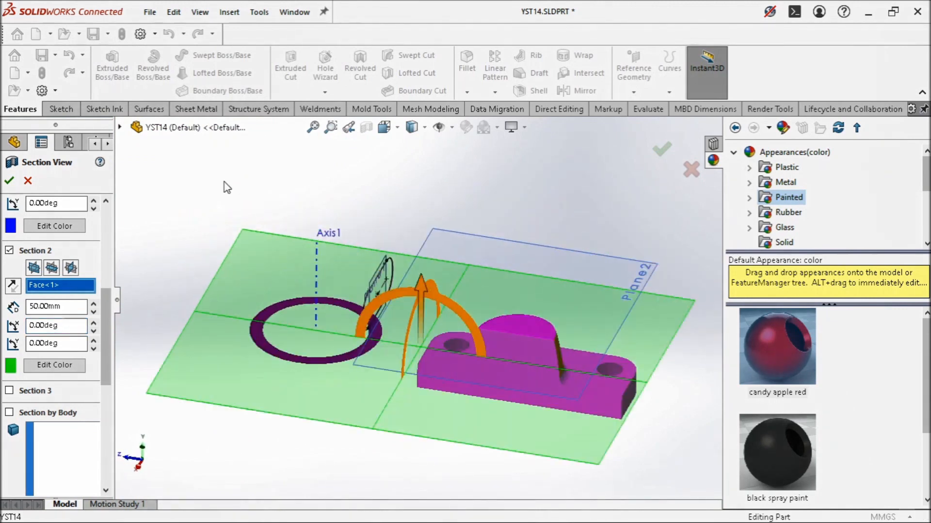
Enable Section 3 with the Front Plane as its section plane, and review the three section settings and the combined cut
click(9, 390)
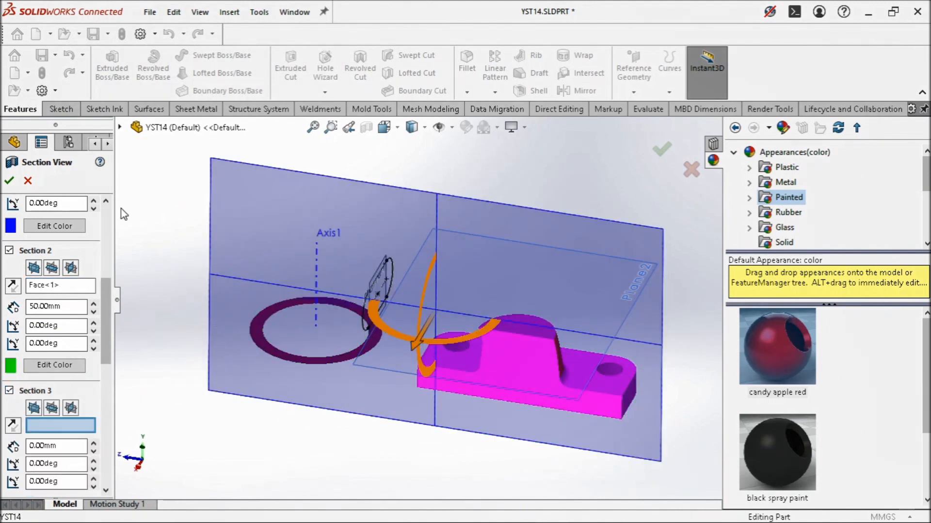
click(119, 127)
click(172, 218)
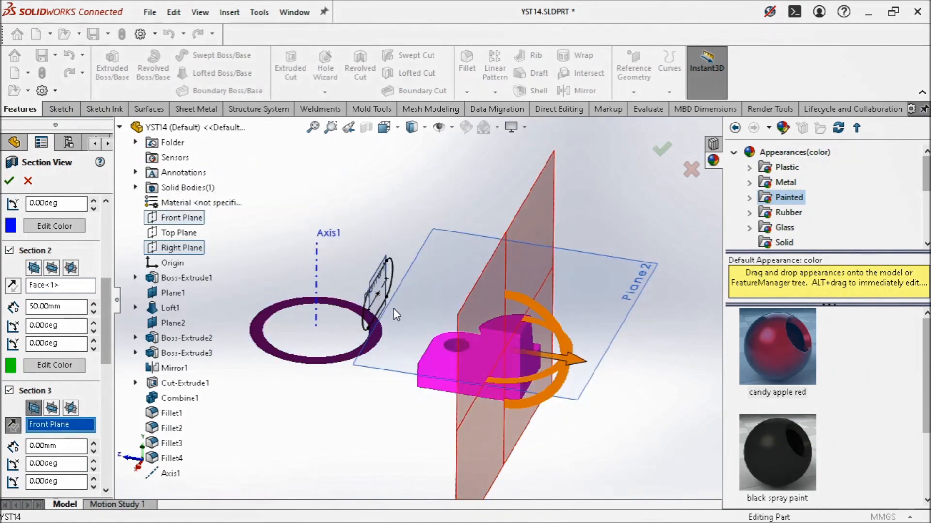
middle_drag(539, 306, 361, 383)
drag(107, 359, 111, 323)
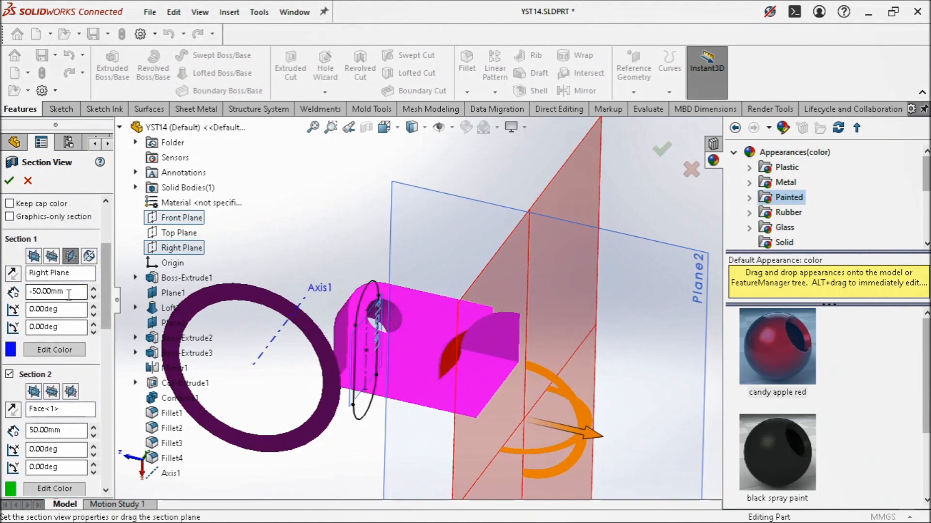
scroll(108, 305, down, 3)
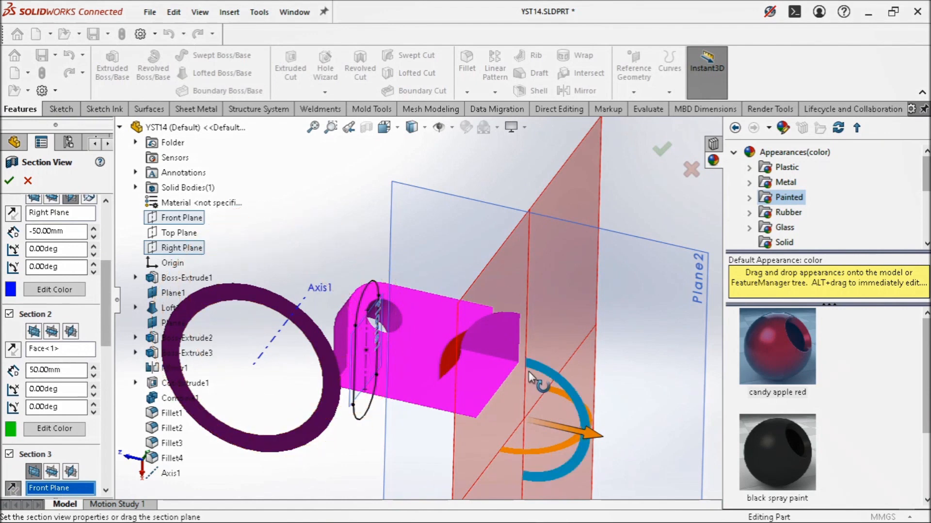
mouse_move(678, 346)
middle_down()
mouse_move(662, 325)
mouse_move(668, 338)
middle_up()
scroll(71, 381, down, 3)
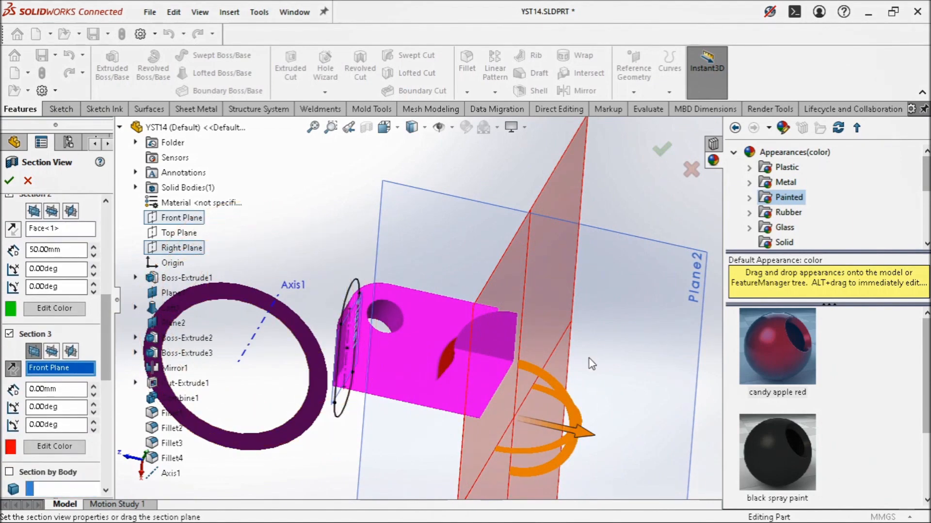
Turn off Section 3 and Section 2 in the section view, keeping only the Right Plane section
middle_drag(596, 365, 504, 366)
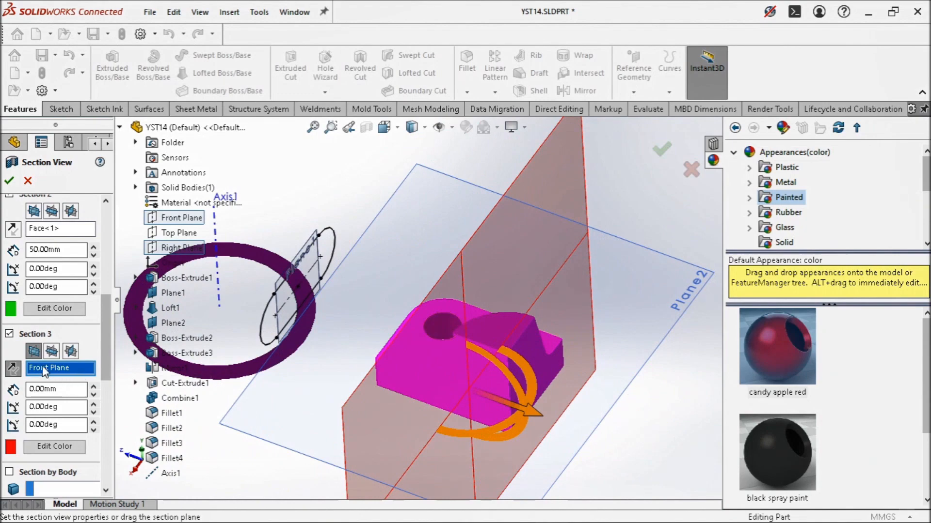
click(15, 334)
scroll(104, 316, up, 3)
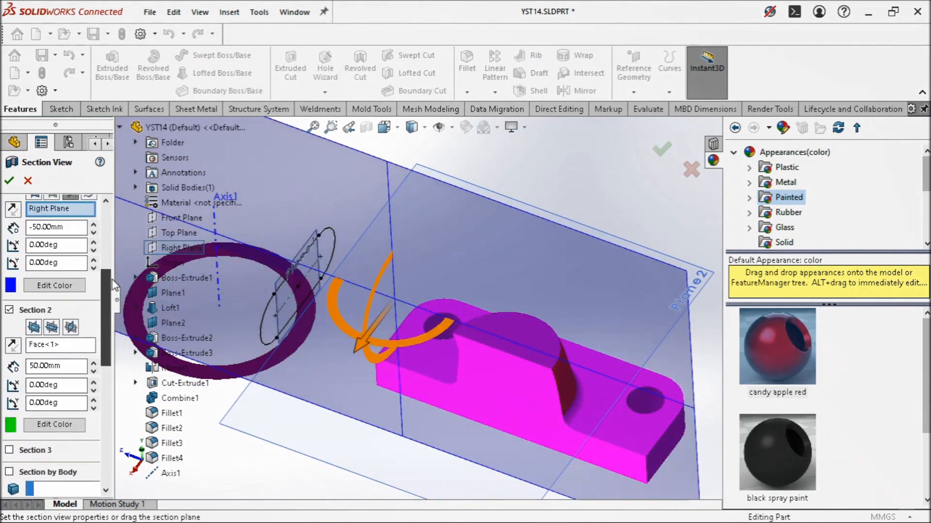
click(10, 309)
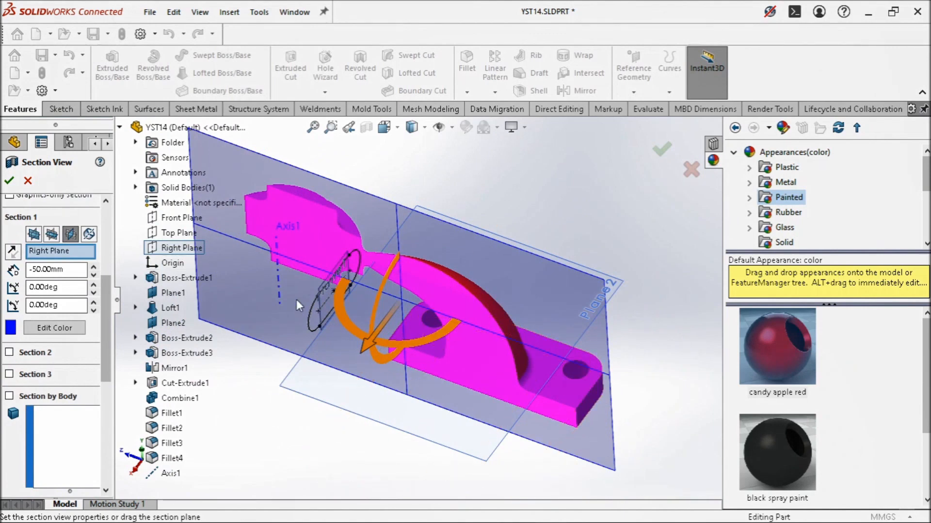
Move the Right Plane section freehand through the model to an offset of about 4 mm and accept the section view
mouse_move(385, 329)
mouse_down()
mouse_move(375, 338)
mouse_move(391, 342)
mouse_up()
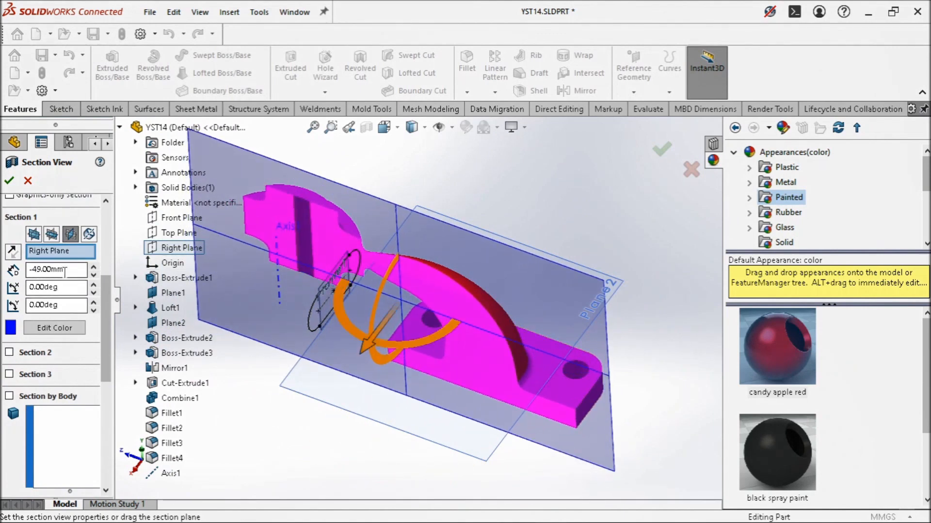
drag(381, 339, 380, 409)
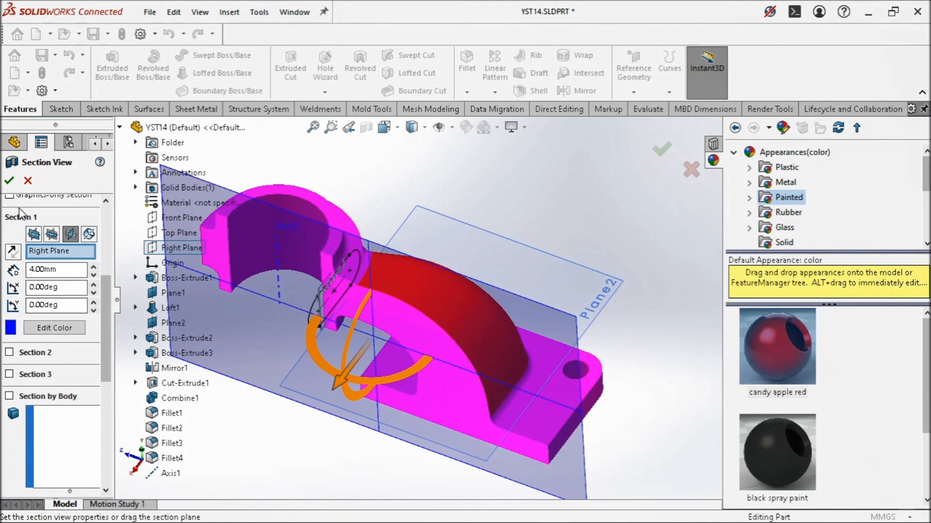
click(10, 181)
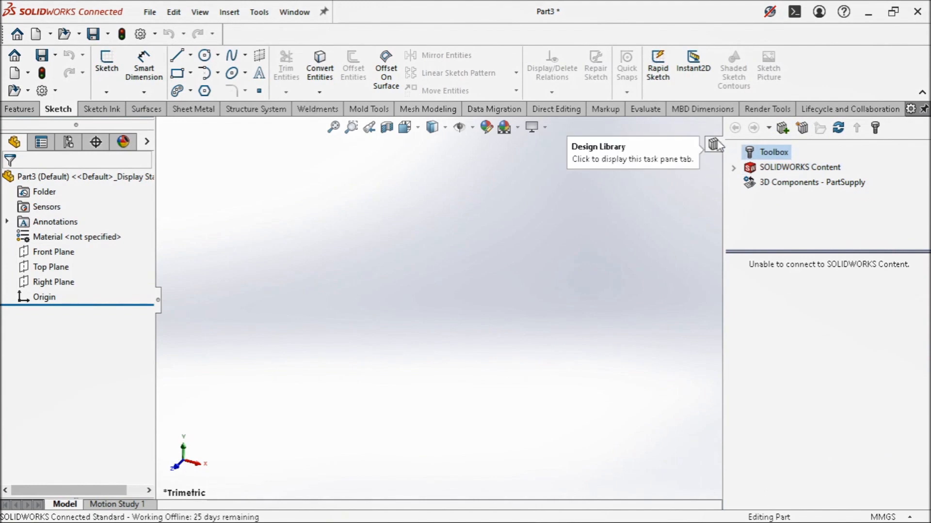
View the Toolbox entry, and add View Palette, Appearances, Scenes, and Decals, and File Explorer to the task pane
click(771, 155)
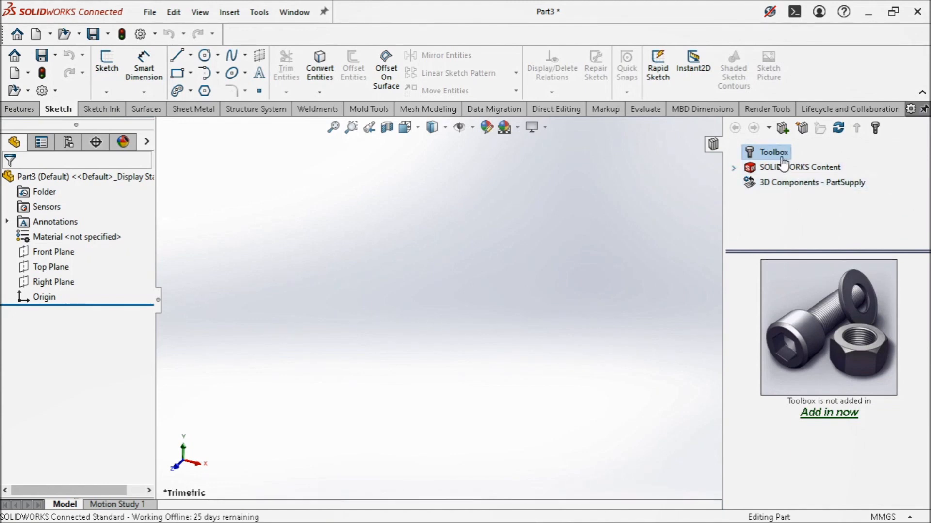
right_click(714, 145)
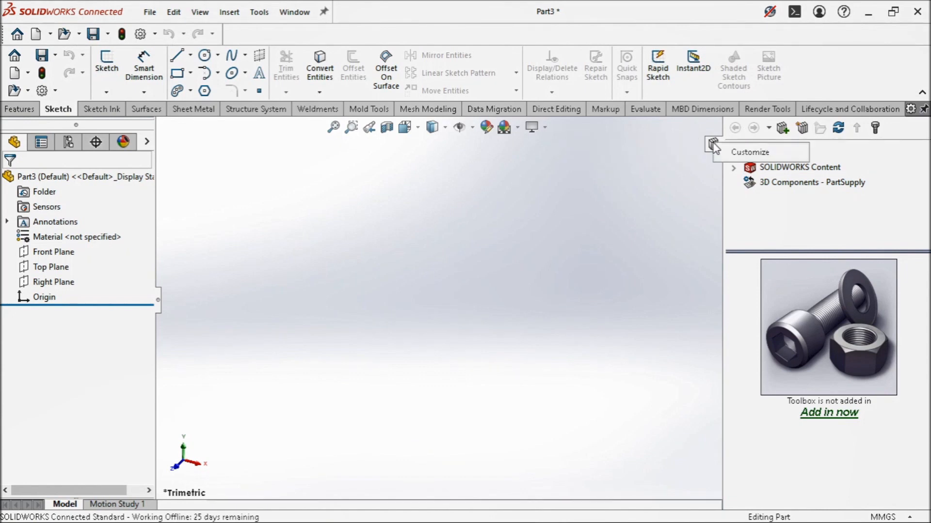
click(728, 155)
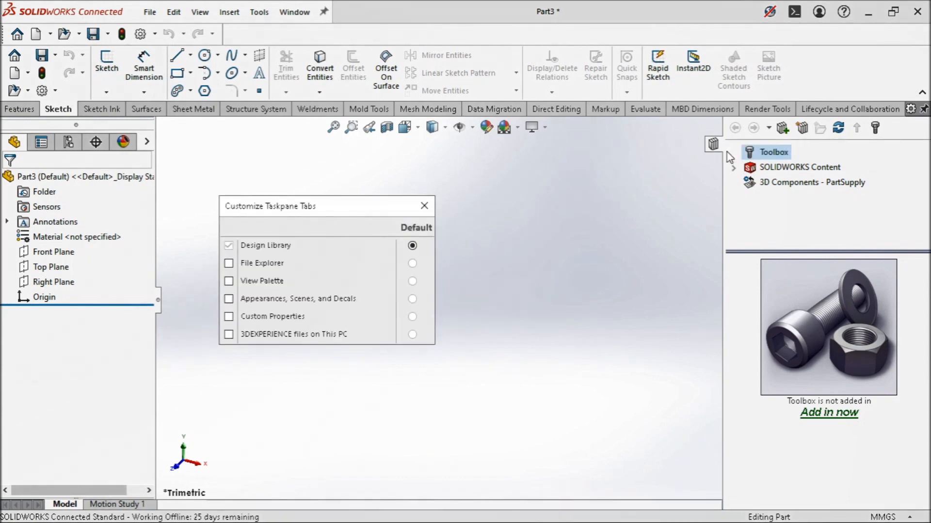
click(228, 281)
click(229, 298)
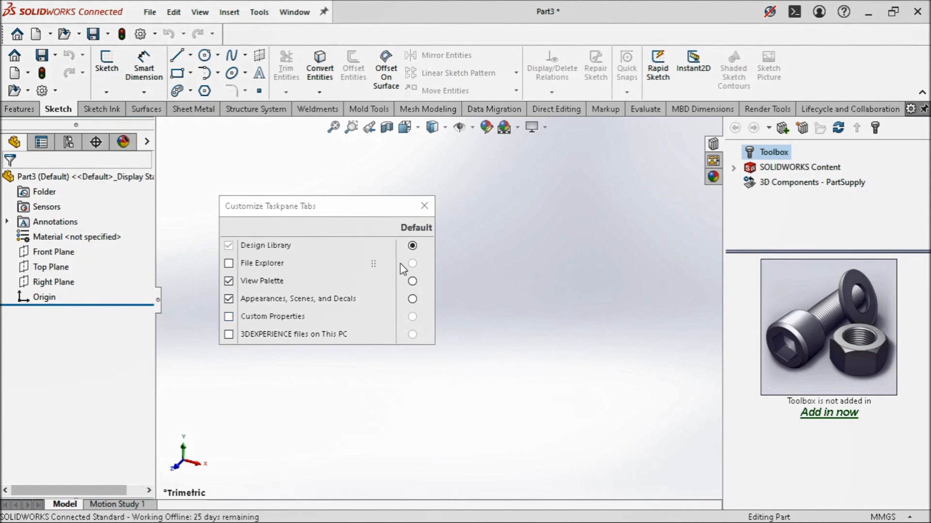
click(229, 263)
click(422, 211)
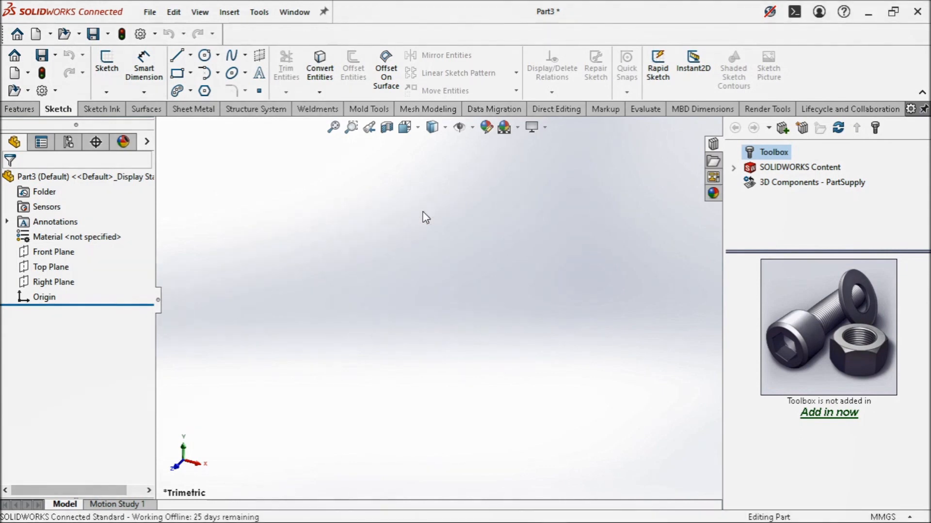
Browse the Desktop tree in File Explorer and list the drives under This PC
click(713, 162)
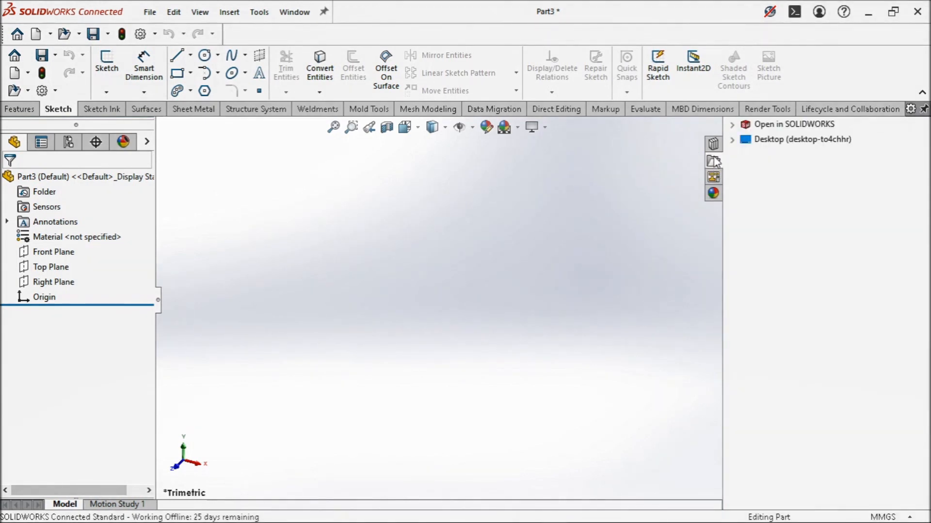
click(734, 141)
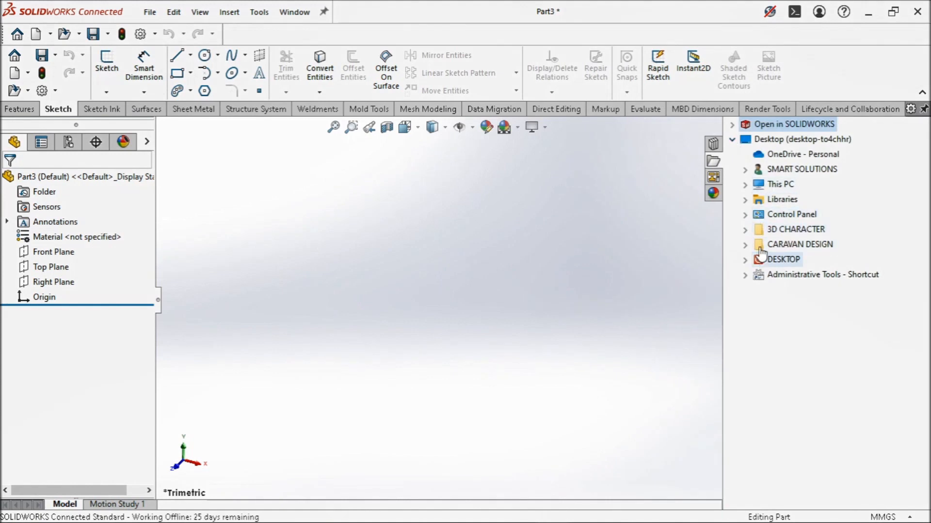
click(745, 184)
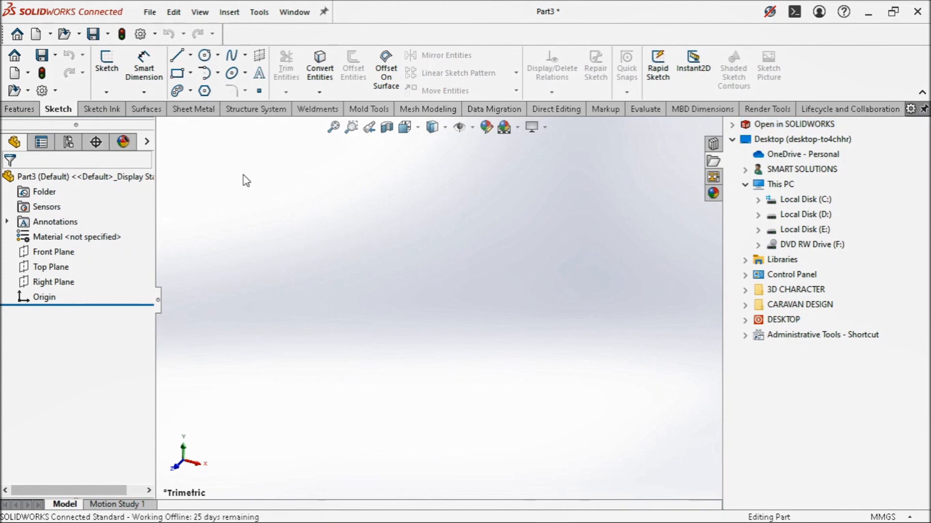
Open the recent drawing YST16.SLDDRW and display its View Palette
key(r)
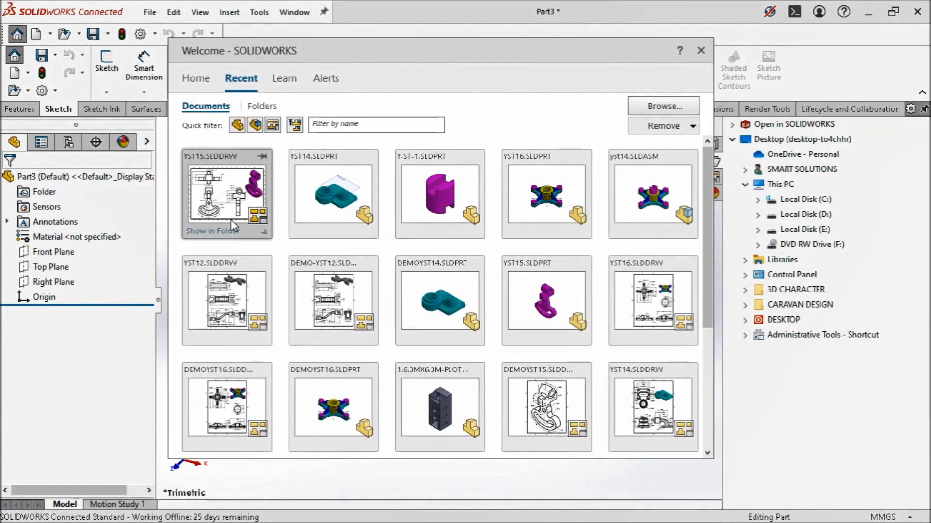
click(684, 317)
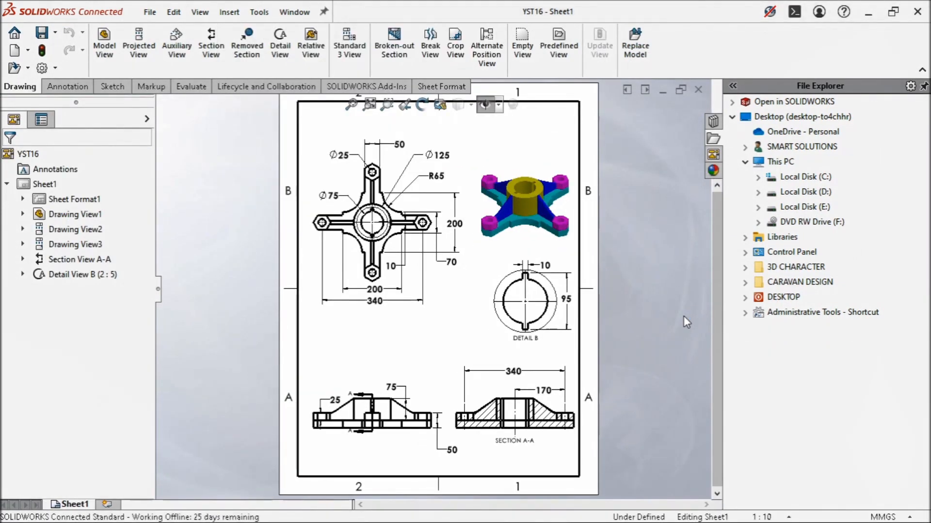
click(713, 154)
Place the Bottom view of YST16 from the View Palette just outside the drawing sheet, beside the lower-left border
click(564, 226)
click(660, 180)
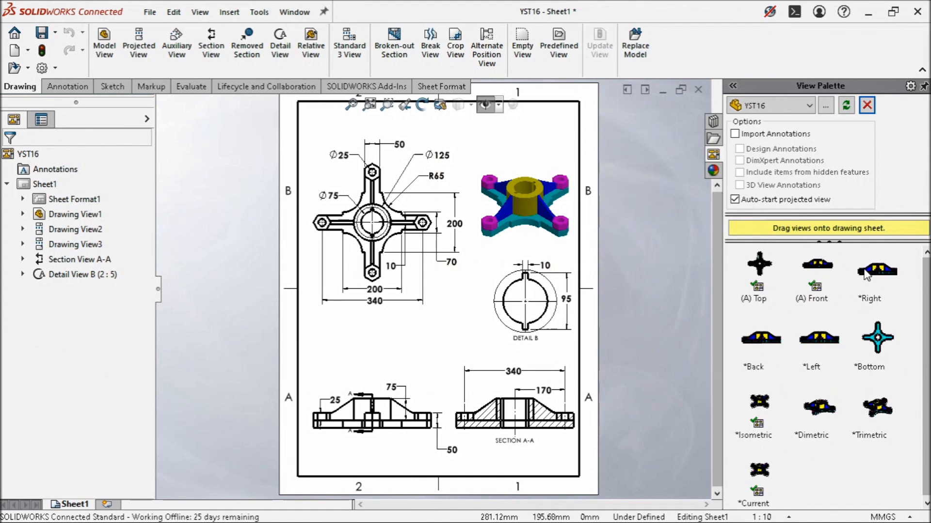
drag(881, 345, 267, 352)
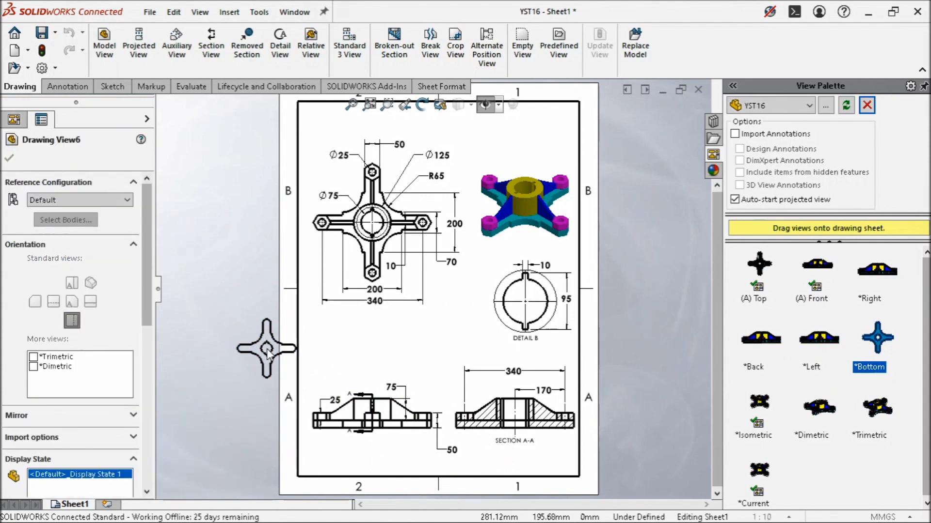
click(10, 158)
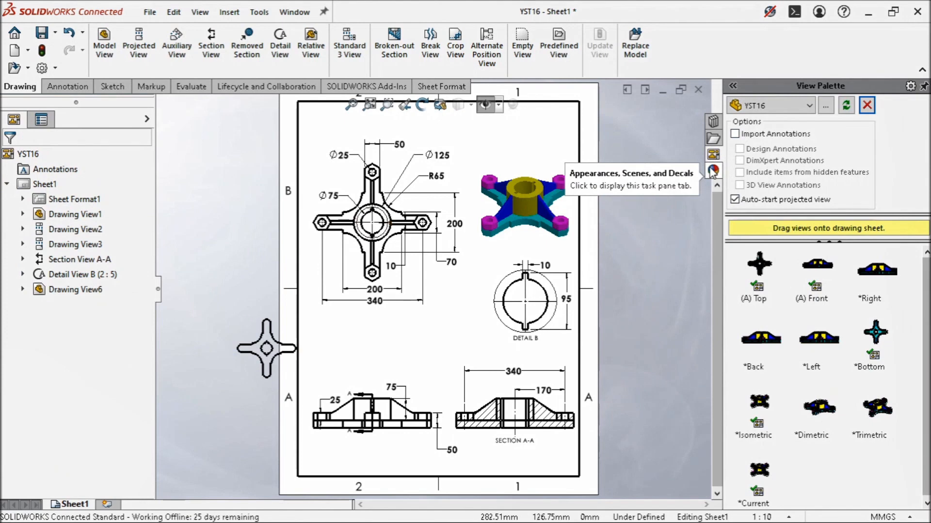
Open the YST16 part from the shaded isometric drawing view and display the library of appearances, scenes and decals
click(565, 142)
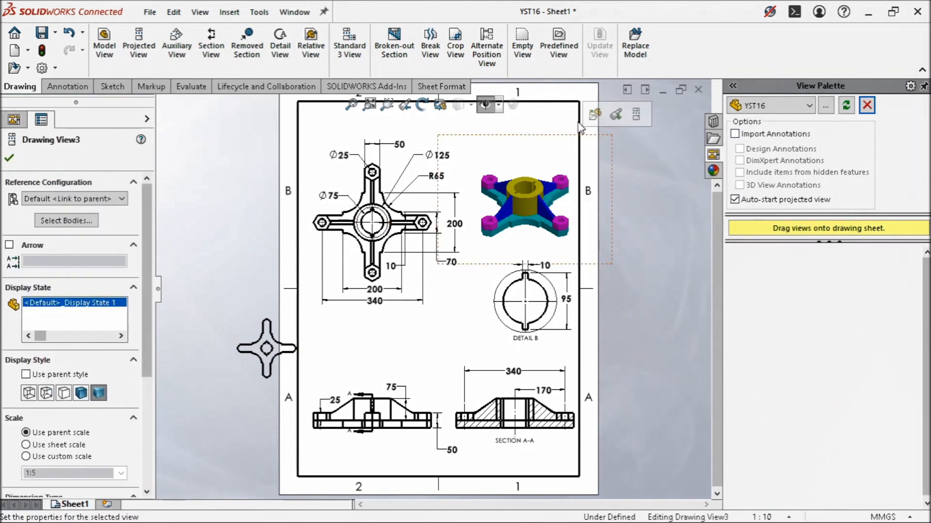
click(594, 114)
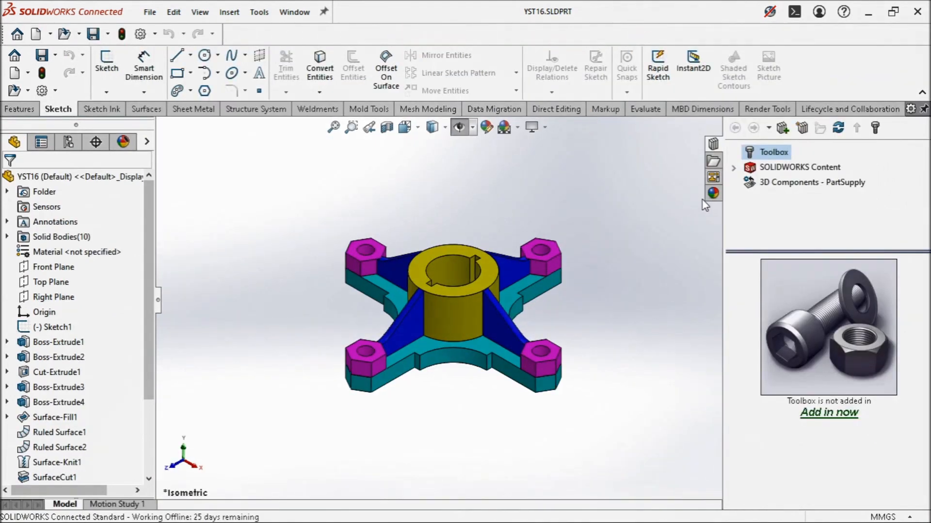
click(713, 193)
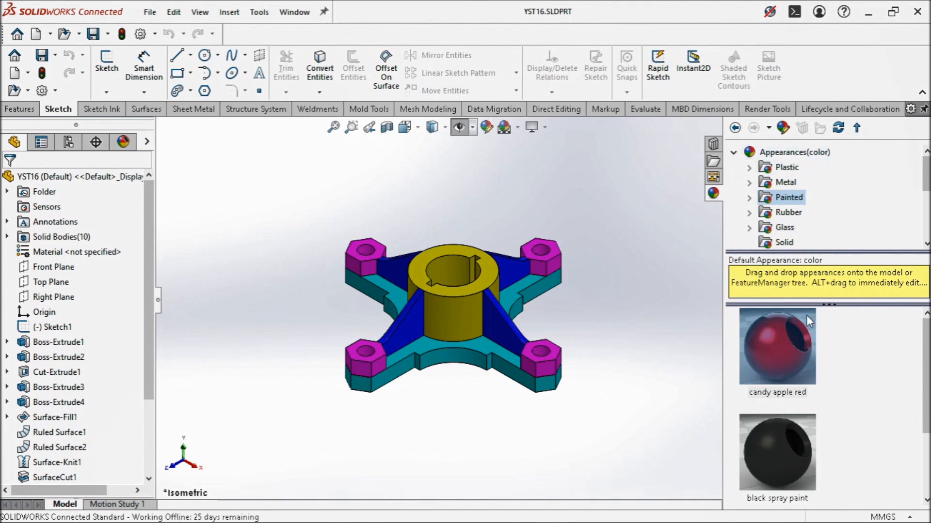
Try to apply the orange juice appearance from the Organic category to the model
scroll(785, 232, down, 3)
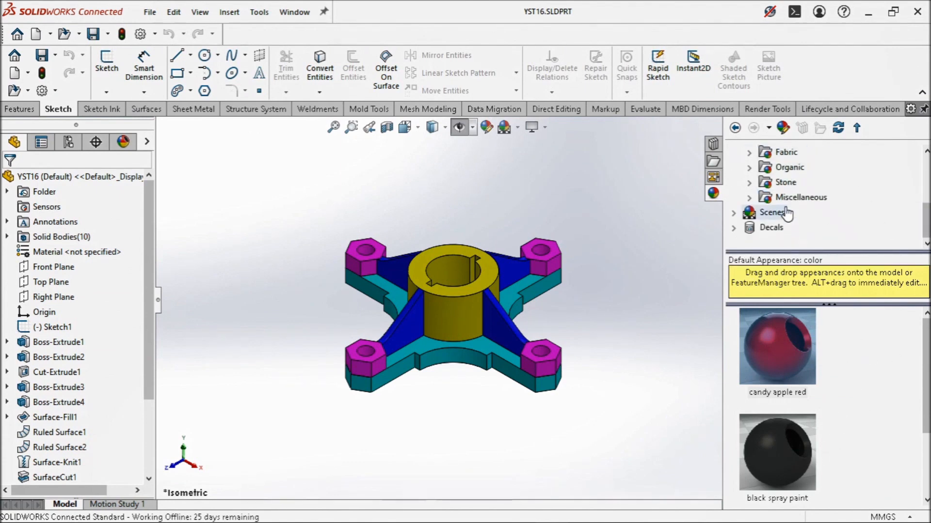
click(783, 168)
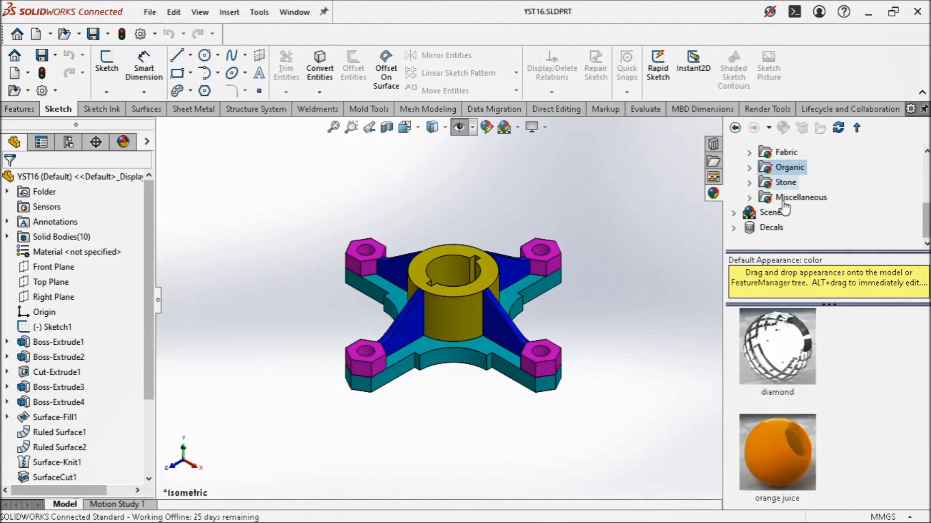
drag(780, 451, 522, 306)
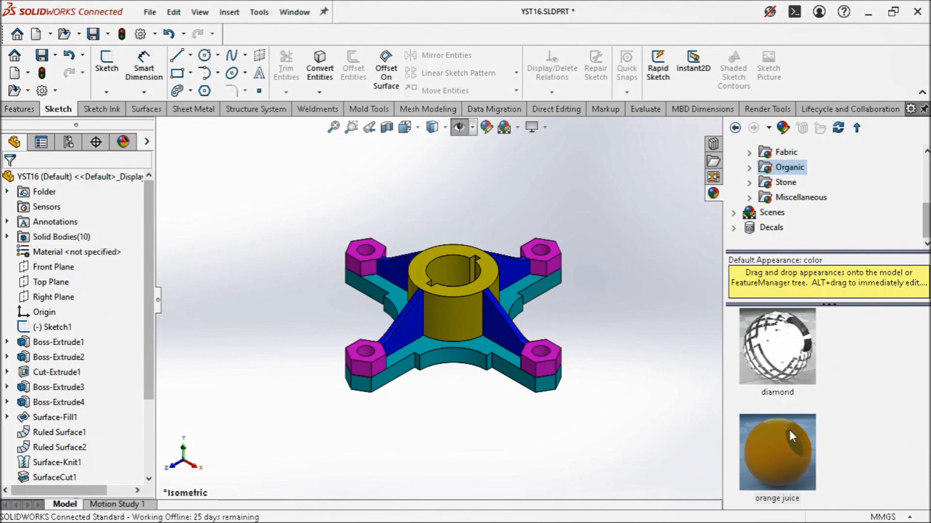
Apply the Stone appearances fire brick to the cross-shaped base body and wet concrete 2d to the central hub body
click(794, 183)
drag(784, 444, 423, 348)
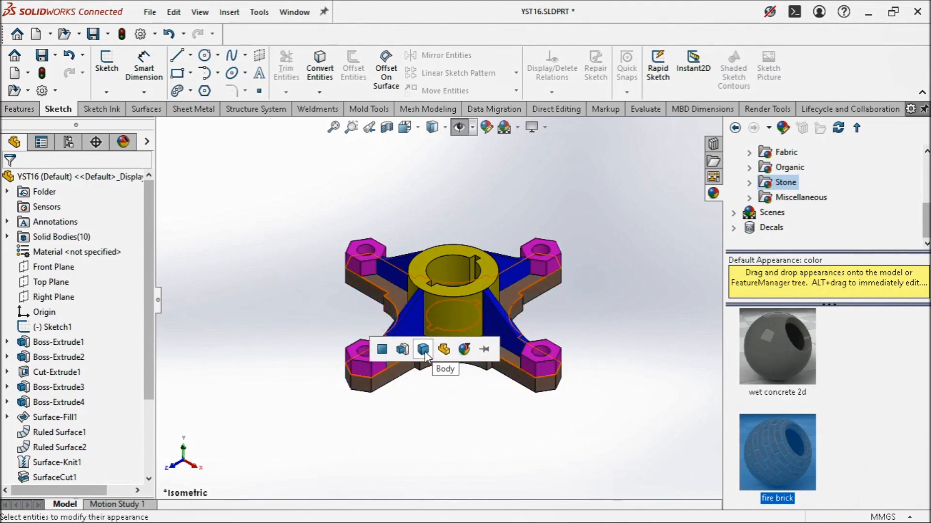
click(423, 350)
drag(776, 347, 463, 308)
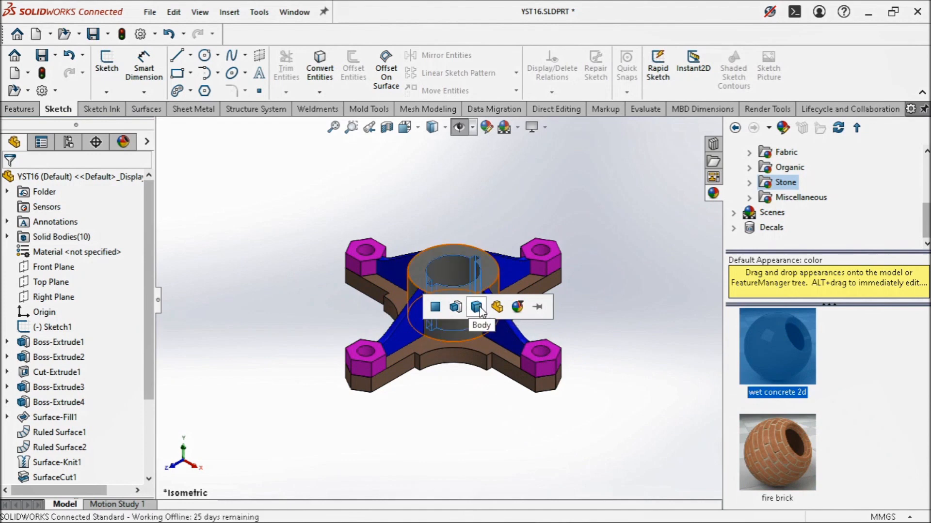
click(476, 308)
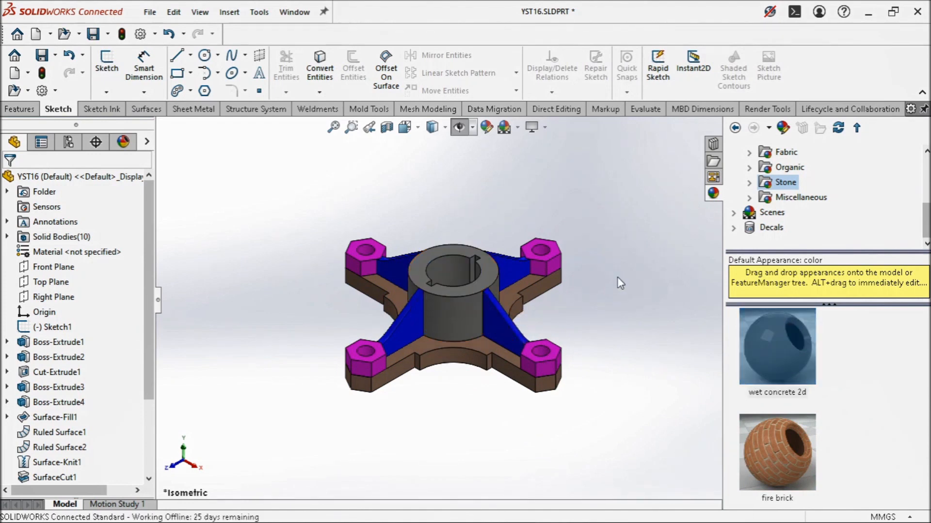
Apply the Organic orange juice appearance to the central hub body
click(789, 168)
drag(777, 453, 456, 291)
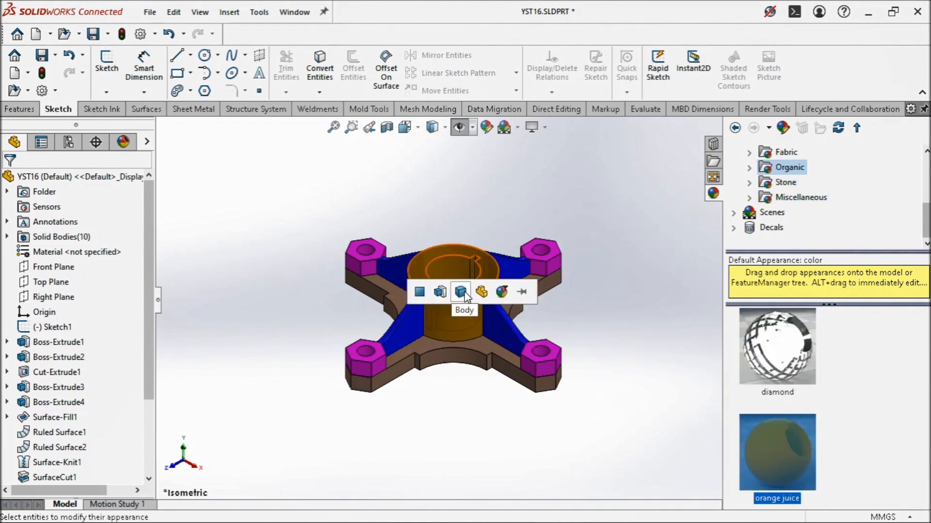
click(466, 286)
scroll(586, 242, up, 2)
scroll(460, 240, down, 2)
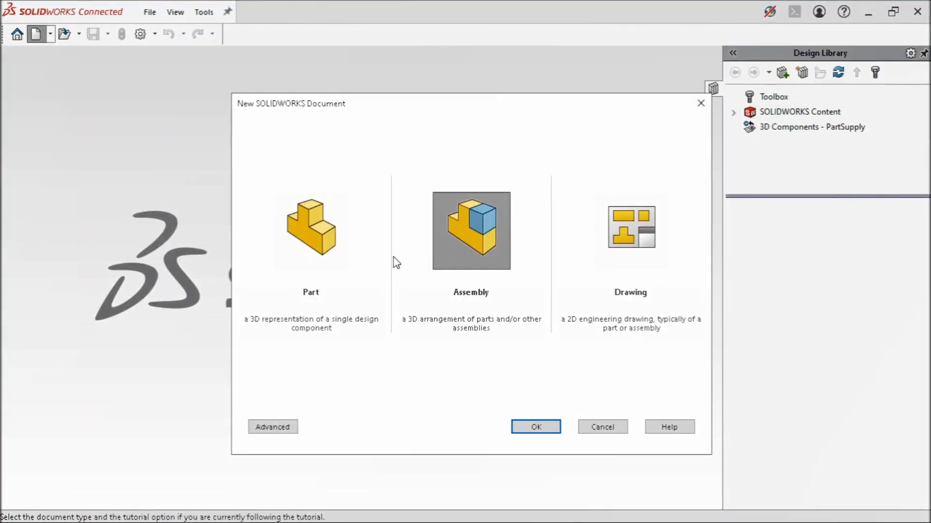
Create a new assembly document
double_click(476, 225)
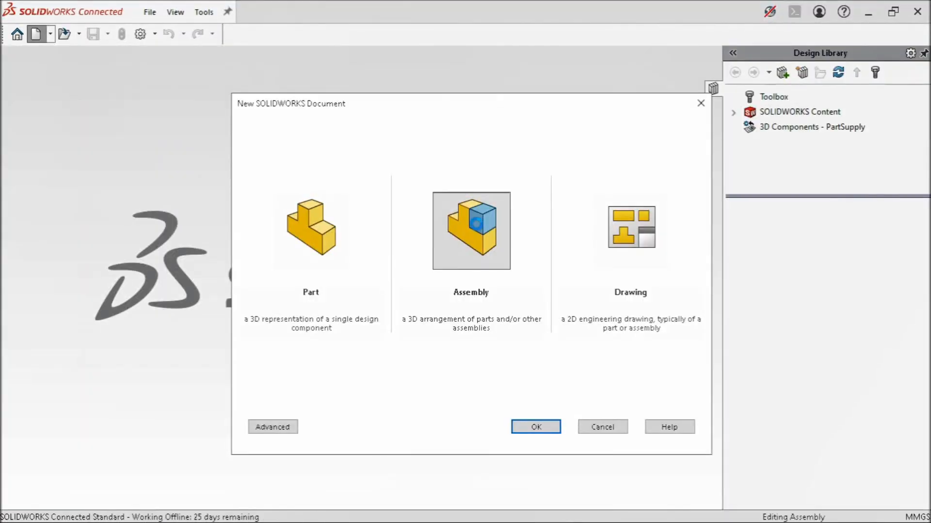
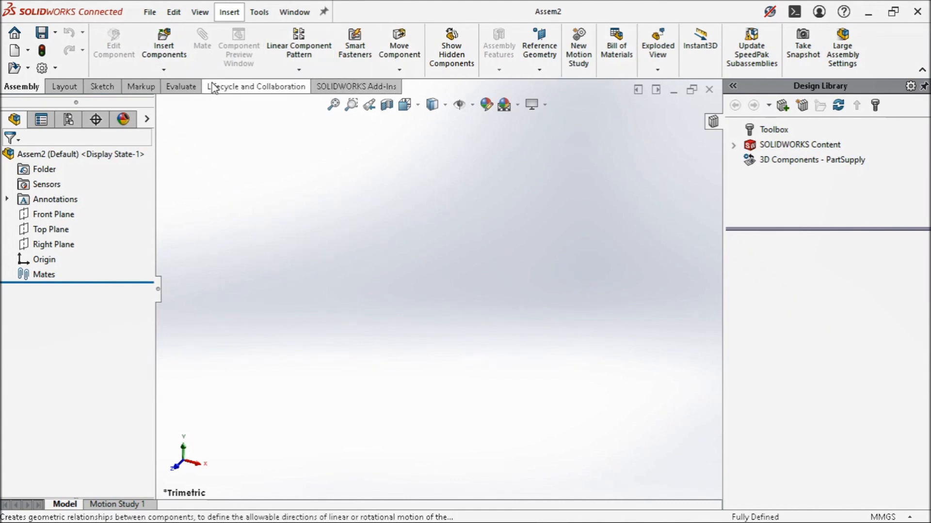
right_click(212, 83)
click(193, 119)
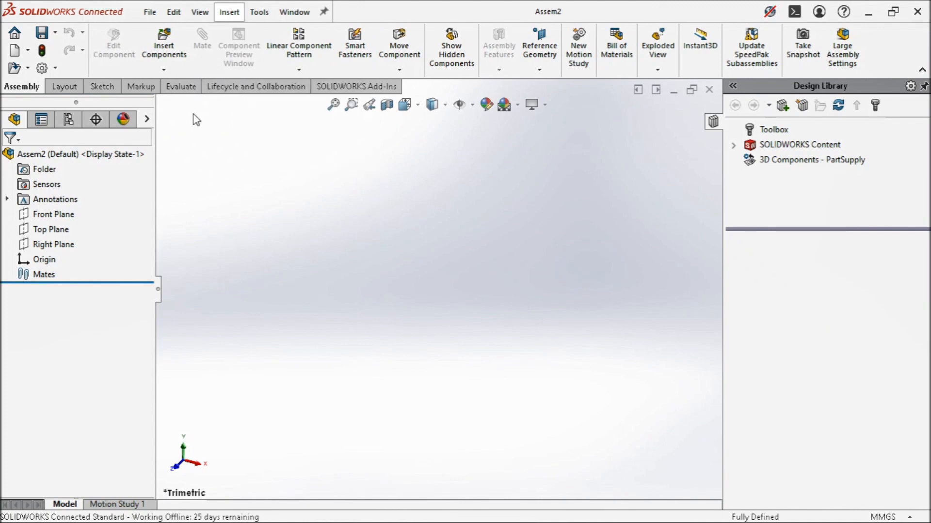
Review the assembly's Layout, Markup, Evaluate, and Lifecycle and Collaboration command sets
click(74, 91)
click(141, 88)
click(182, 88)
click(259, 90)
Add the Sketch Ink command set to the assembly's CommandManager
right_click(258, 90)
mouse_move(301, 138)
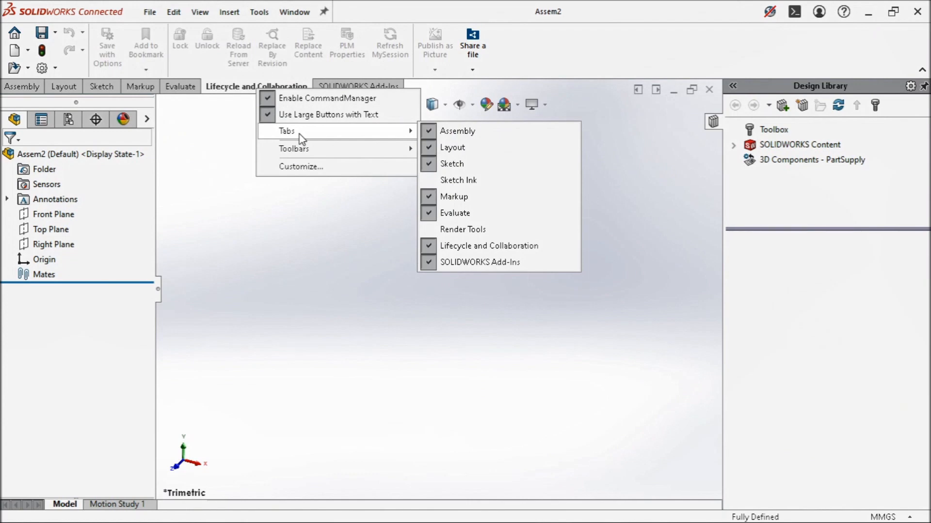
click(454, 180)
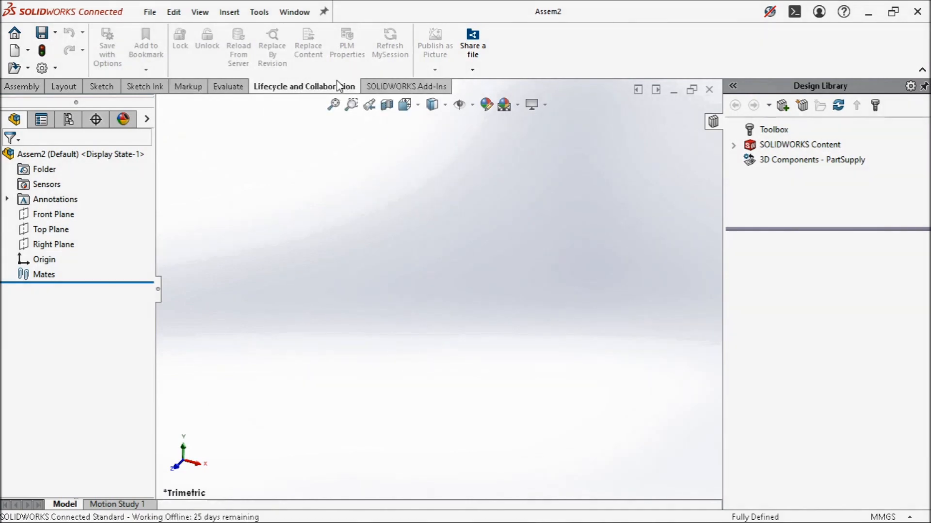
Add the Render Tools command set to the assembly's CommandManager
right_click(335, 86)
mouse_move(364, 126)
click(535, 216)
Hide the Render Tools command set from the CommandManager and bring it back
right_click(371, 89)
mouse_move(455, 128)
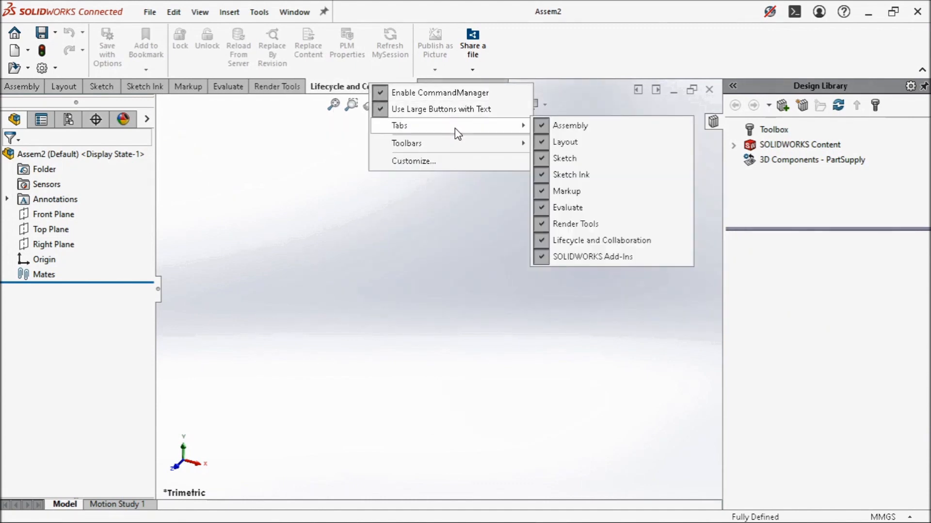
click(594, 224)
right_click(308, 82)
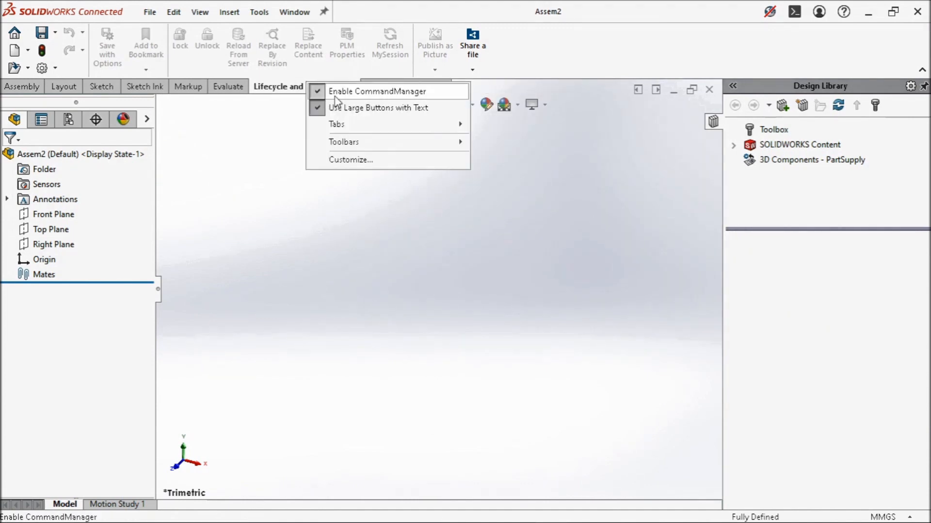
mouse_move(370, 125)
click(543, 226)
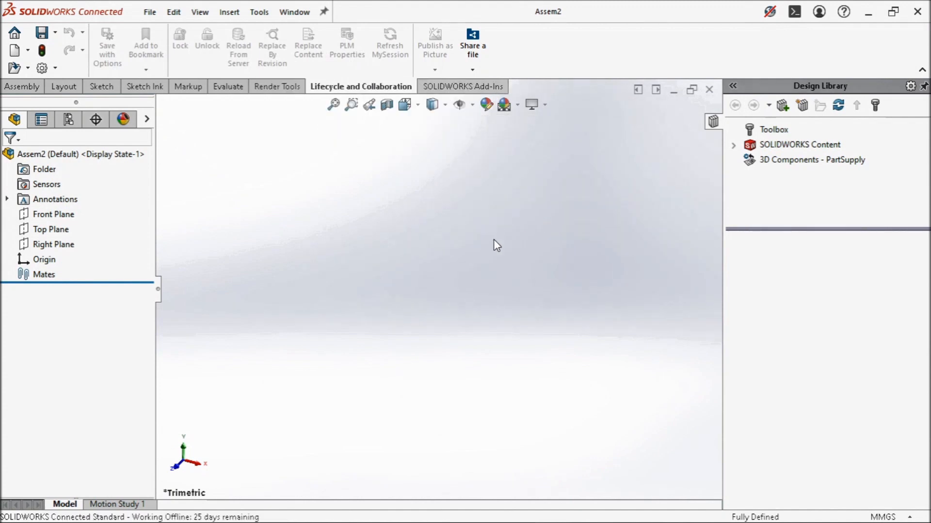
Review the assembly's command sets, including Assembly, Layout, Sketch, Markup, Evaluate, Render Tools, Lifecycle and Collaboration, and SOLIDWORKS Add-Ins
click(33, 90)
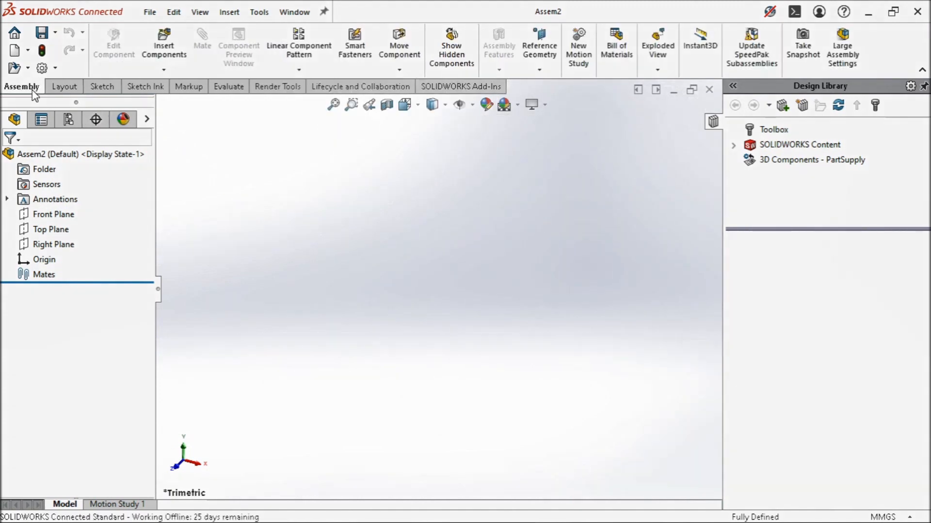
click(64, 90)
click(93, 91)
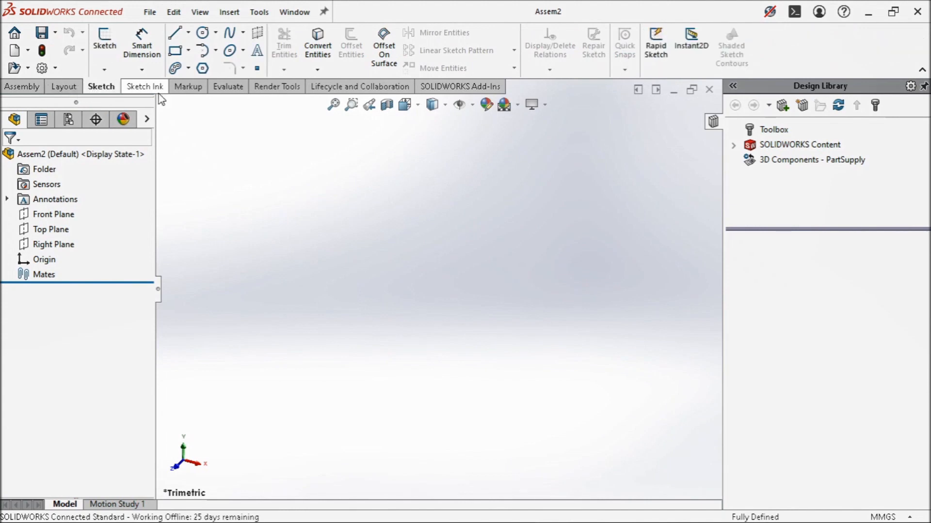
click(191, 88)
click(227, 88)
click(293, 90)
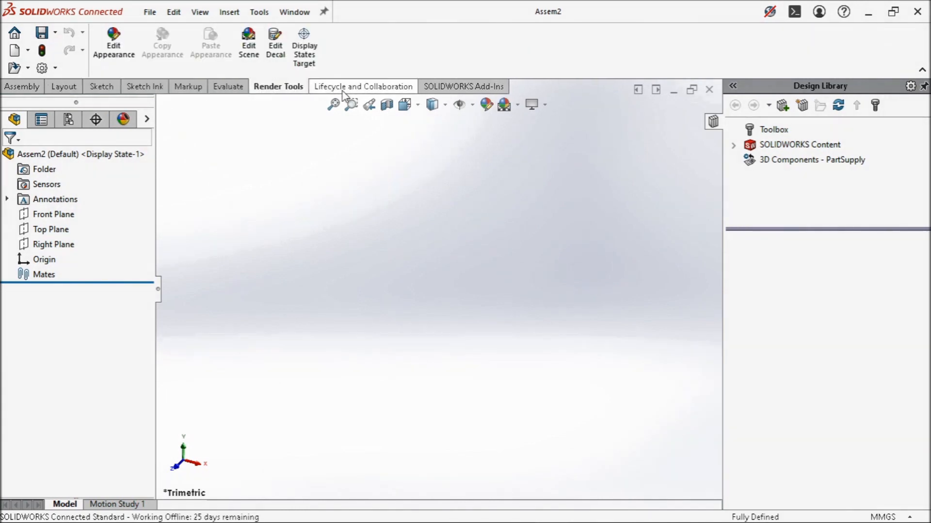
click(342, 92)
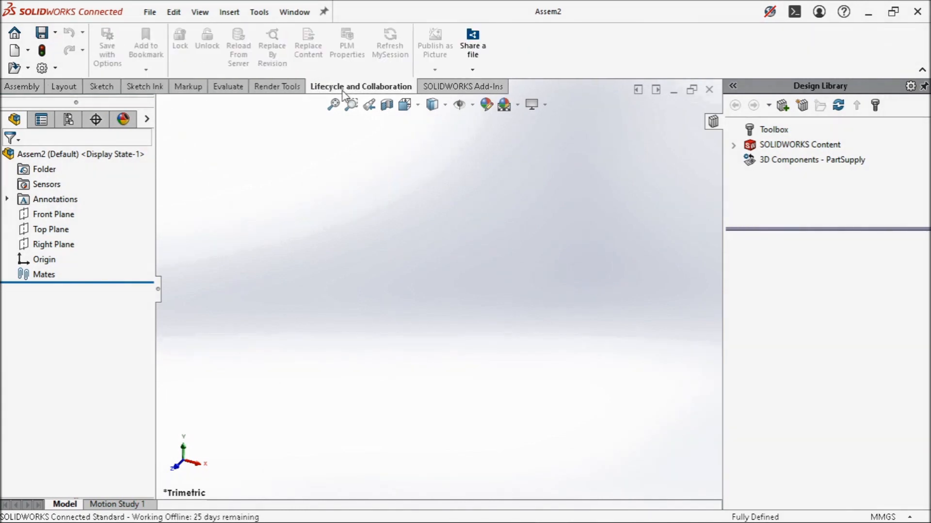
click(501, 91)
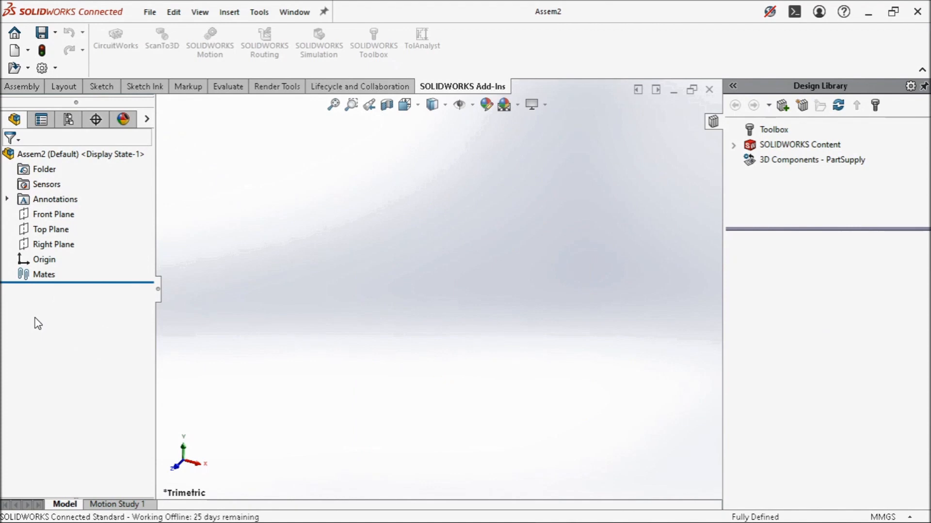
Open the recent assembly yst14.SLDASM and highlight its YST16 and Y-ST-1 components in the model
key(r)
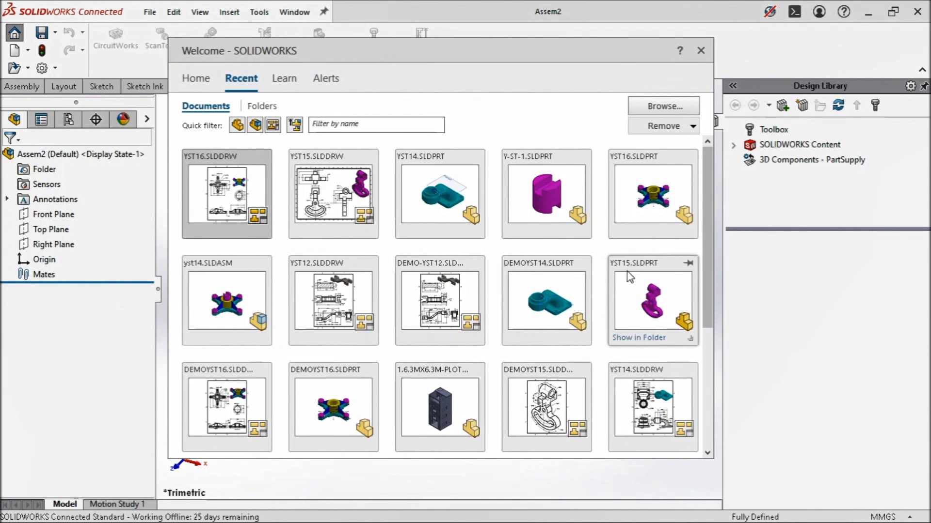
click(253, 308)
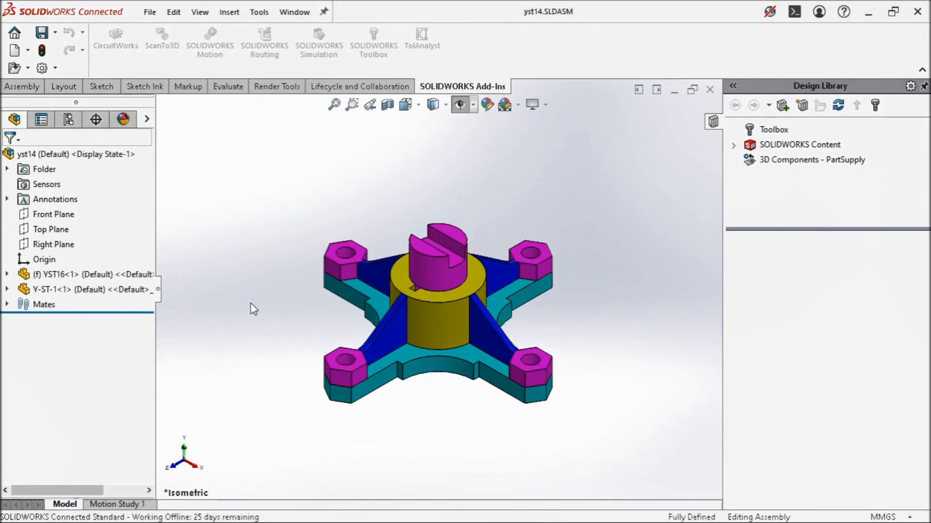
click(127, 275)
click(123, 290)
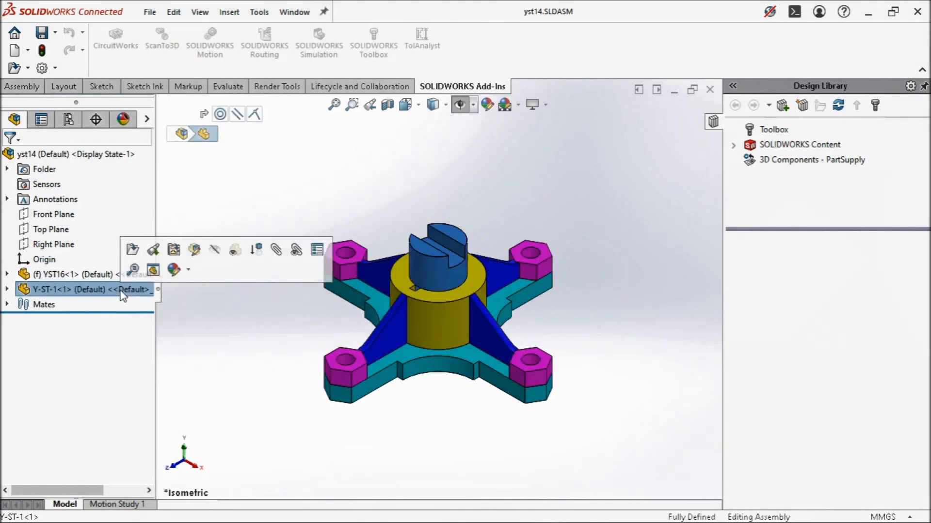
scroll(428, 299, down, 1)
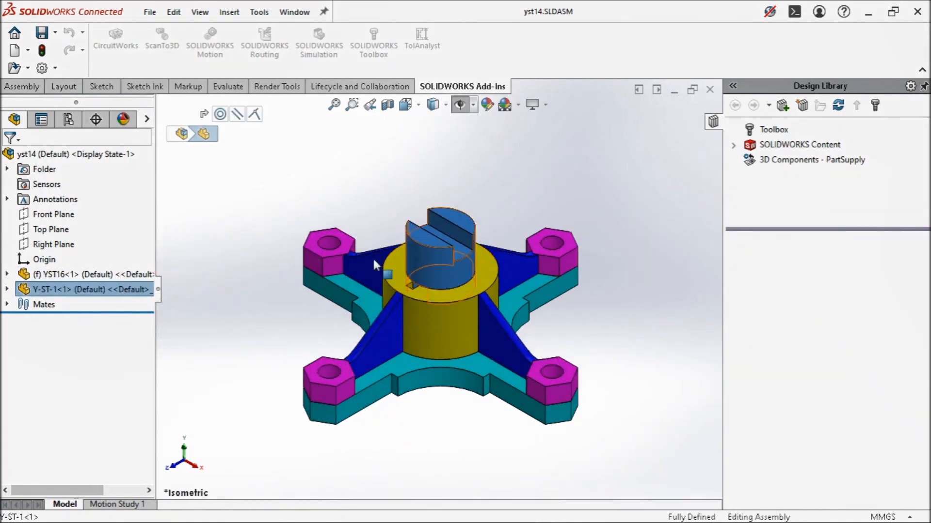
click(121, 275)
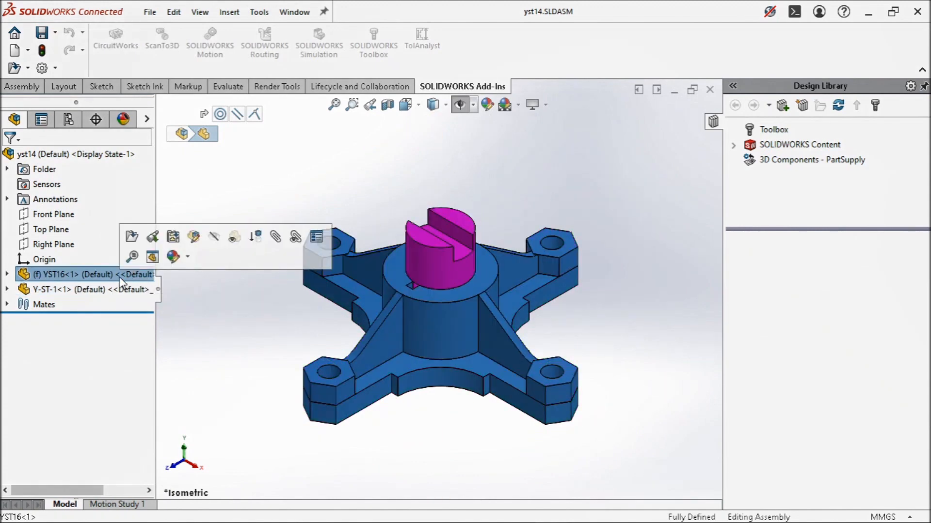
click(120, 289)
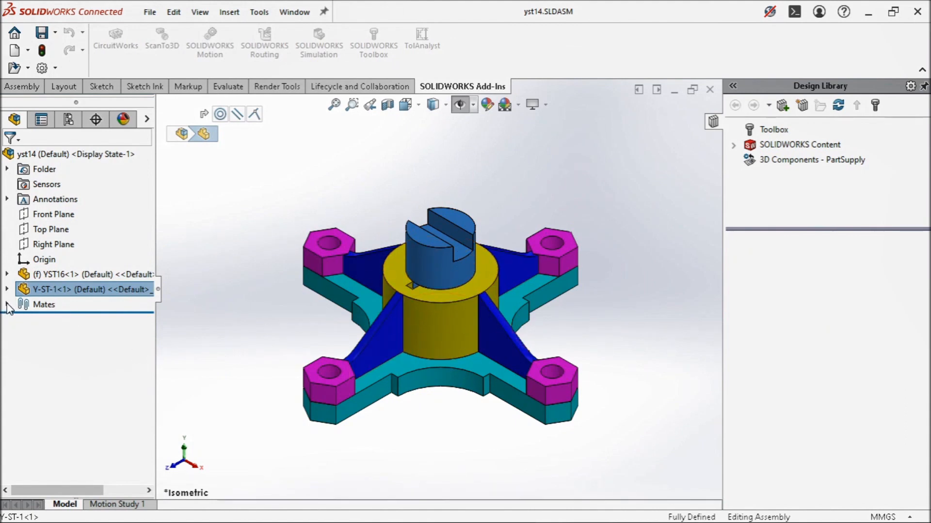
Examine the Concentric1, Parallel1 and Coincident1 mates between the YST16 and Y-ST-1 components
click(7, 305)
click(57, 318)
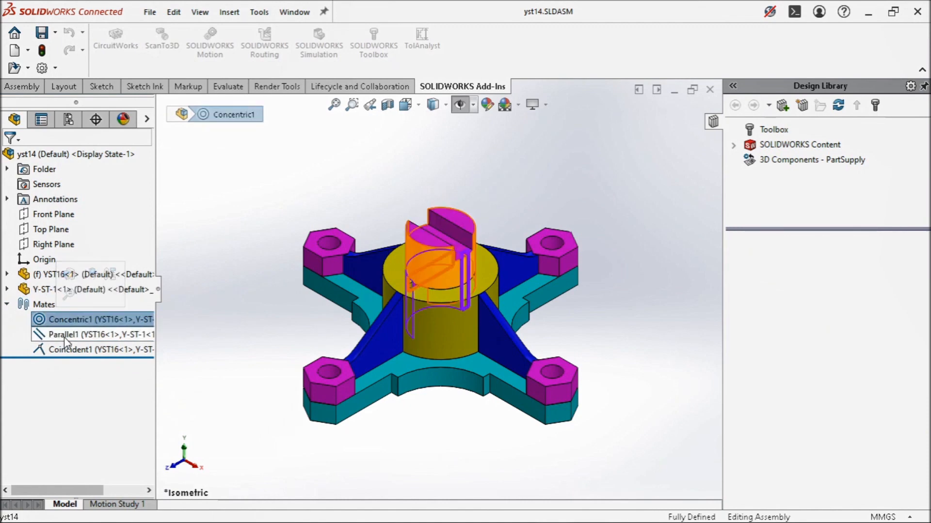
click(64, 335)
click(76, 348)
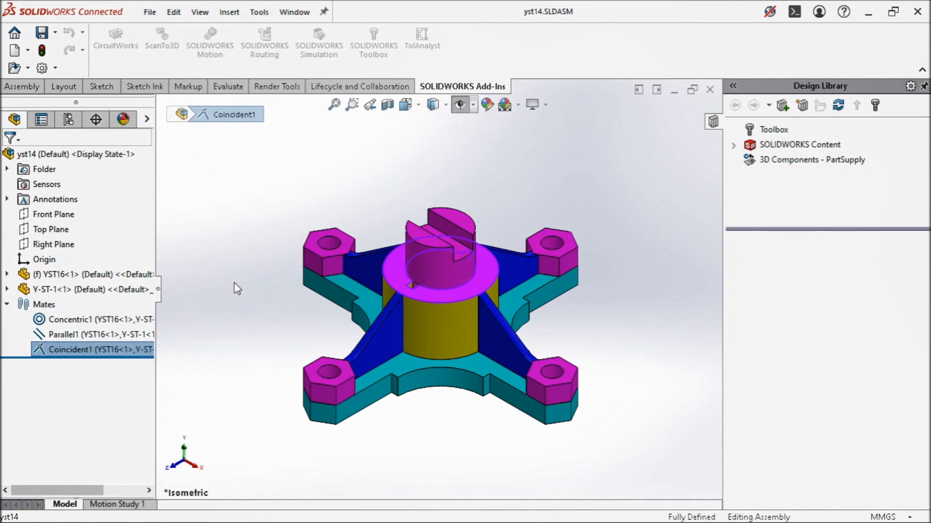
Inspect the features of the YST16 component in the assembly tree and collapse it again
click(7, 275)
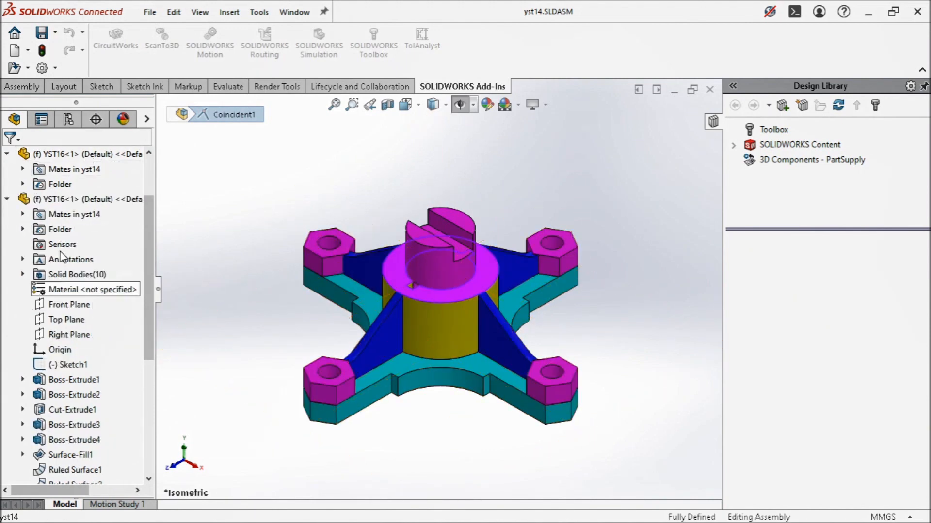
scroll(39, 204, up, 1)
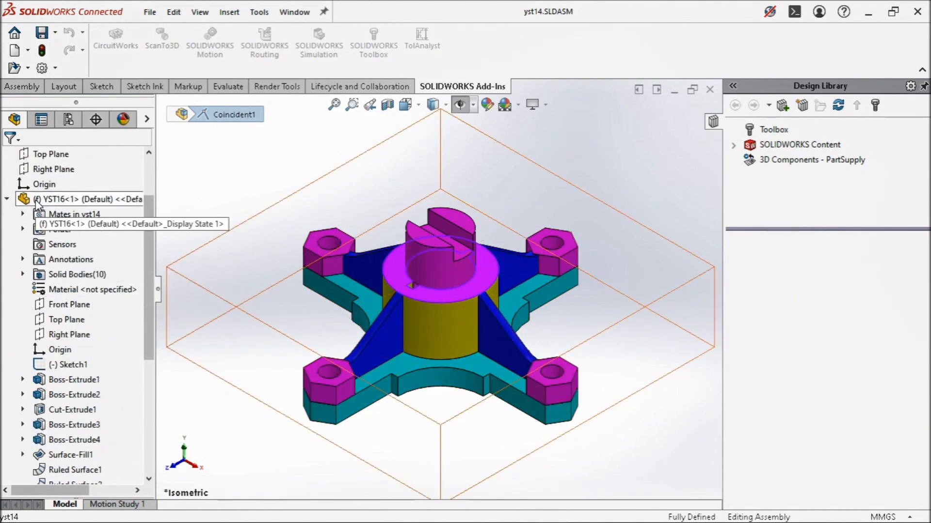
click(8, 200)
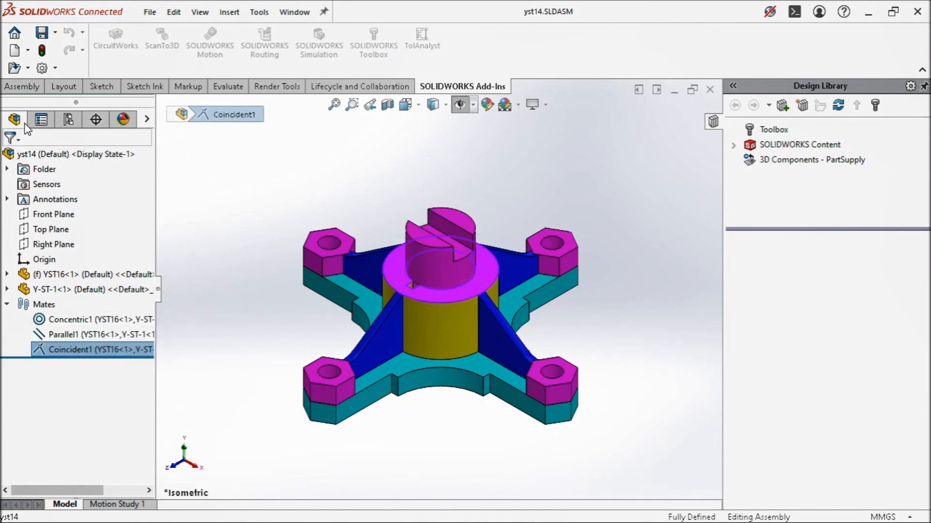
Clear the mate selection and close both the yst14 and Assem2 assemblies
click(264, 198)
click(710, 89)
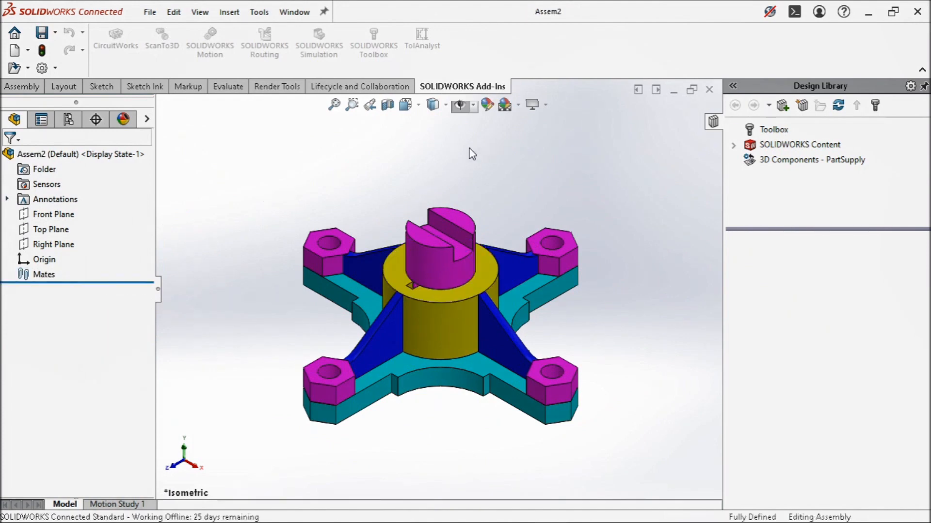
click(708, 89)
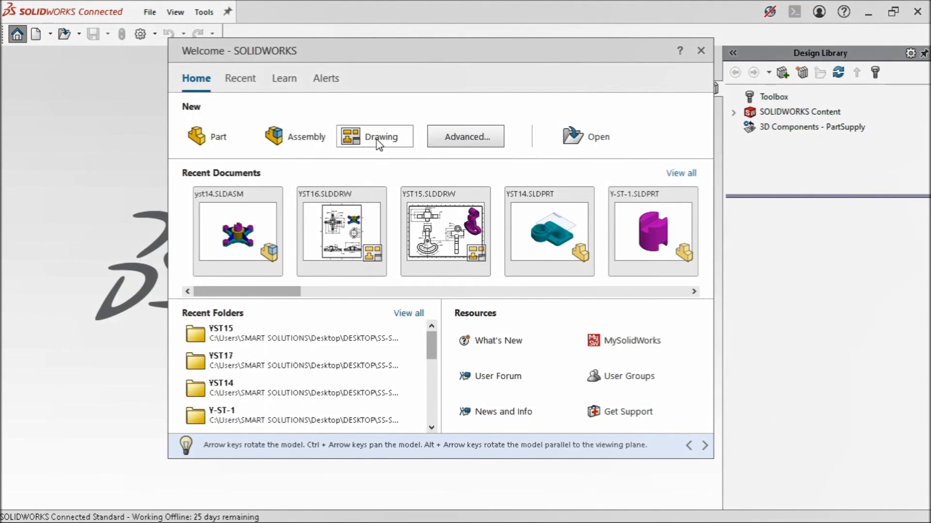
Create a new blank drawing document without inserting a model view
click(376, 137)
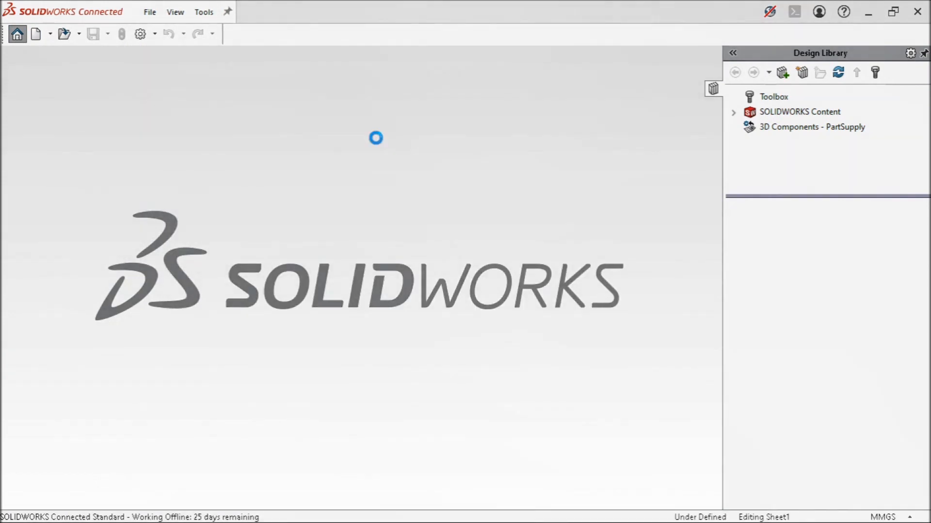
click(623, 161)
click(28, 158)
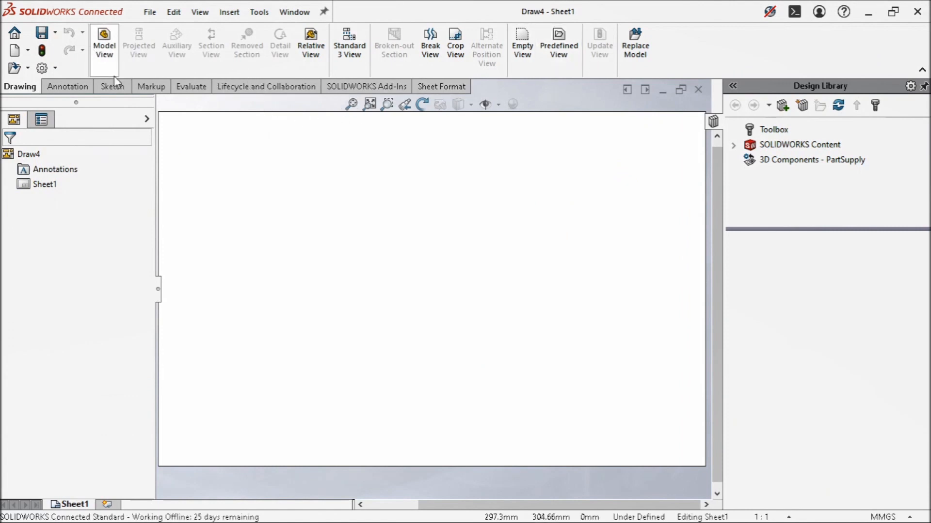
Check which CommandManager command sets are enabled for the drawing, leaving them as they are
right_click(245, 88)
mouse_move(395, 128)
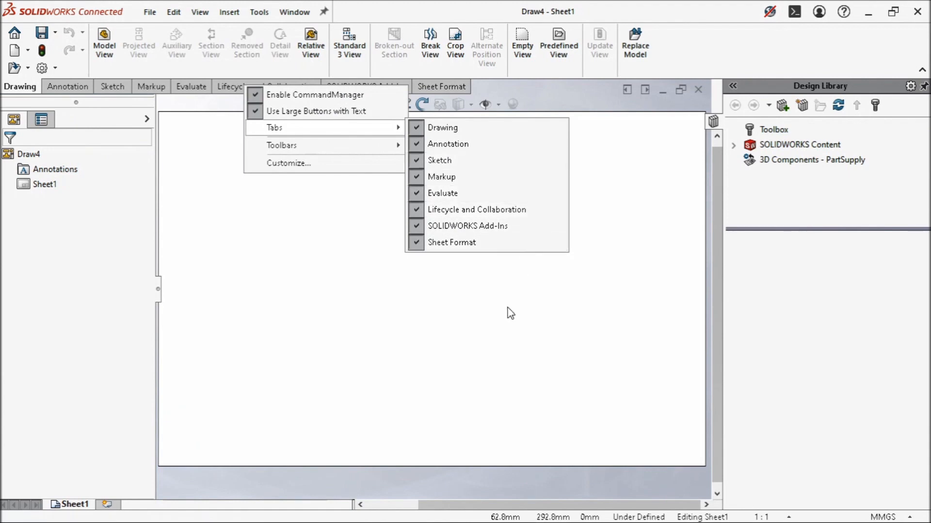
click(405, 270)
click(405, 270)
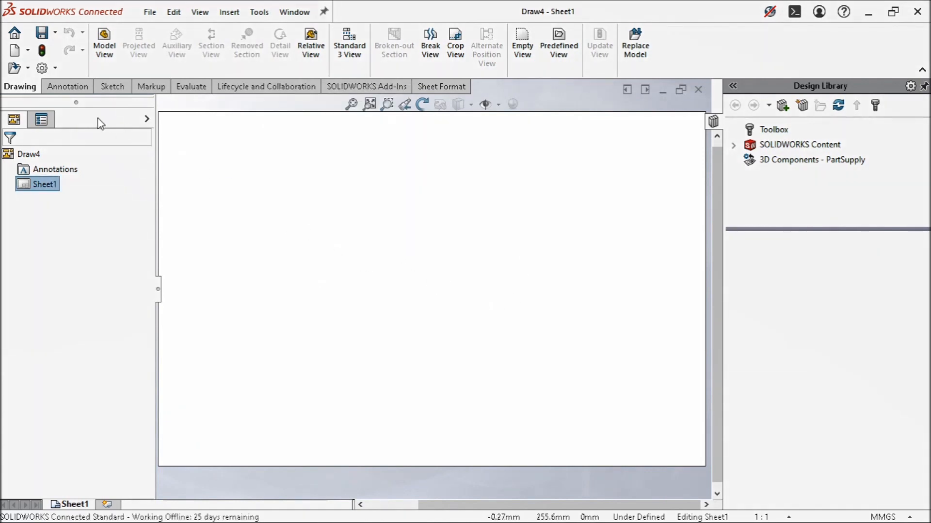
Review the drawing's Annotation, Sketch, Markup, Evaluate, Lifecycle and Collaboration, SOLIDWORKS Add-Ins, and Sheet Format command sets
click(72, 89)
click(113, 88)
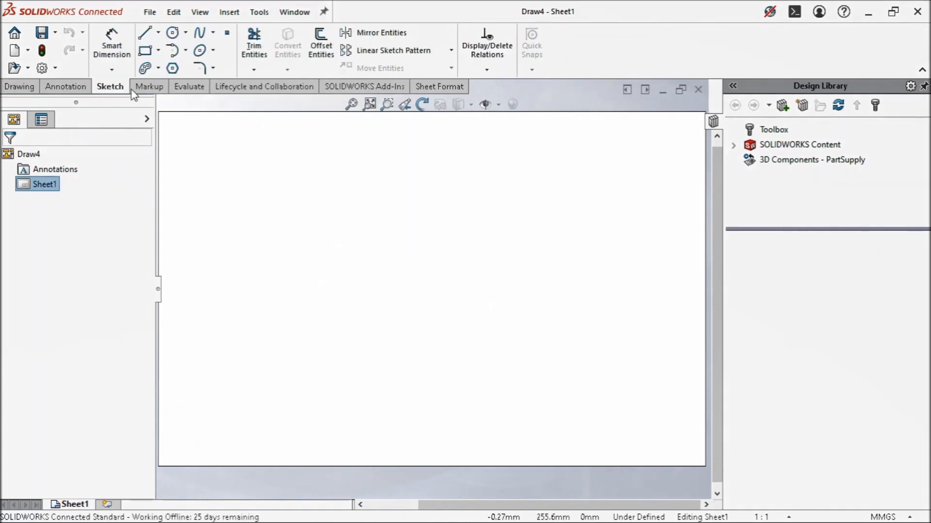
click(150, 89)
click(194, 91)
click(231, 93)
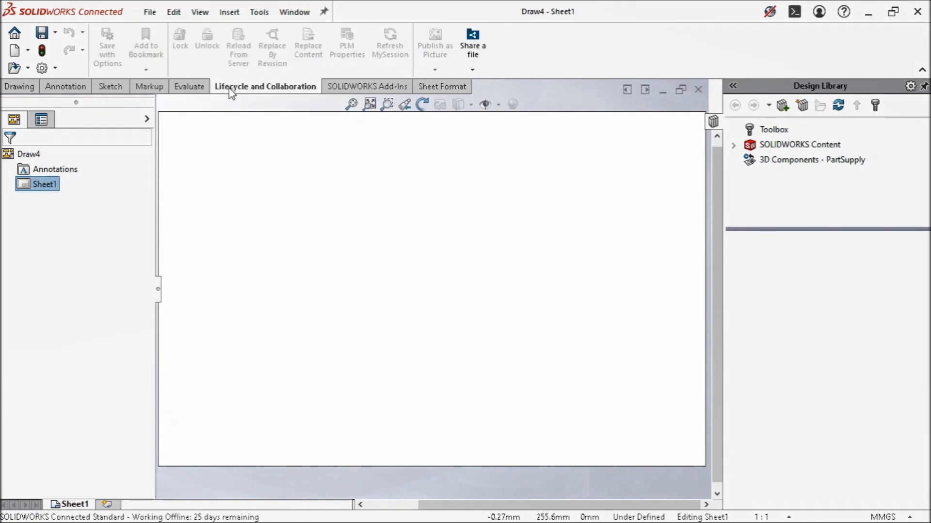
click(347, 92)
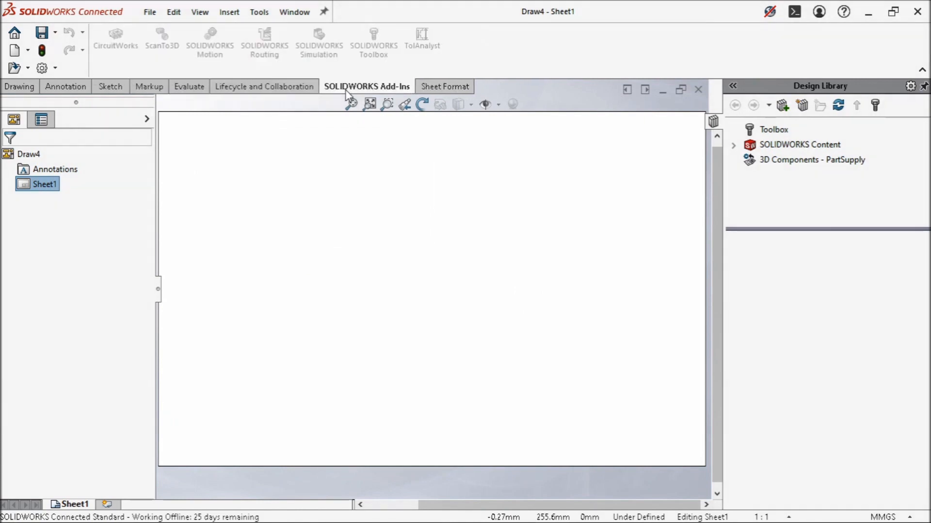
click(450, 91)
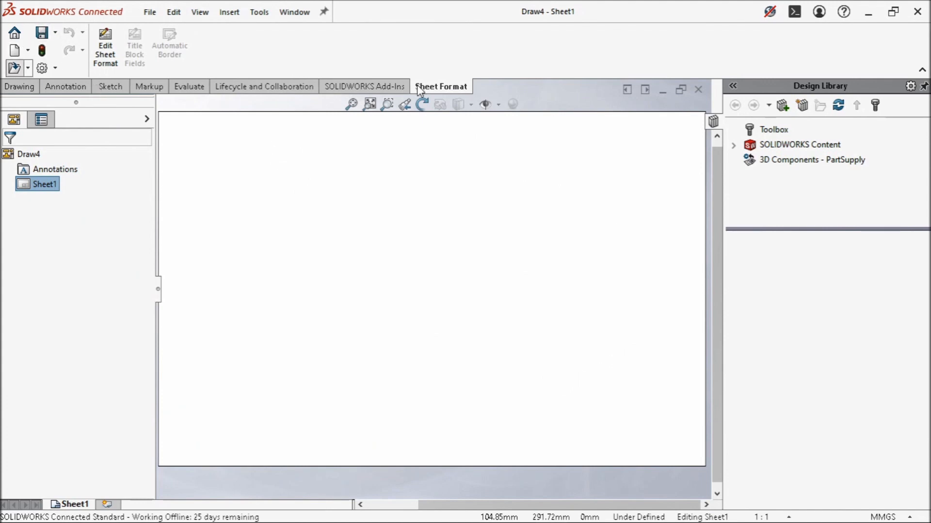
Open the DEMOYST14 drawing from the YST14 folder and dismiss the loading progress window
key(ctrl+o)
click(185, 107)
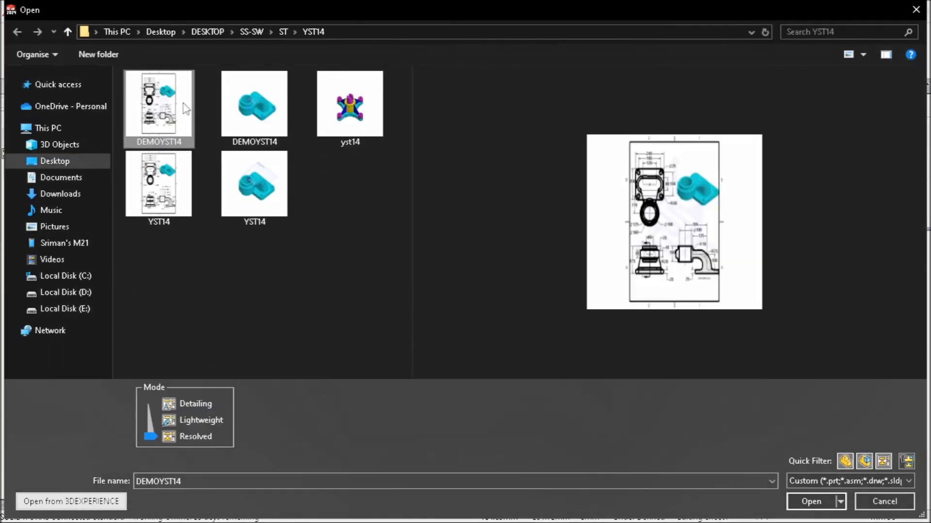
double_click(185, 108)
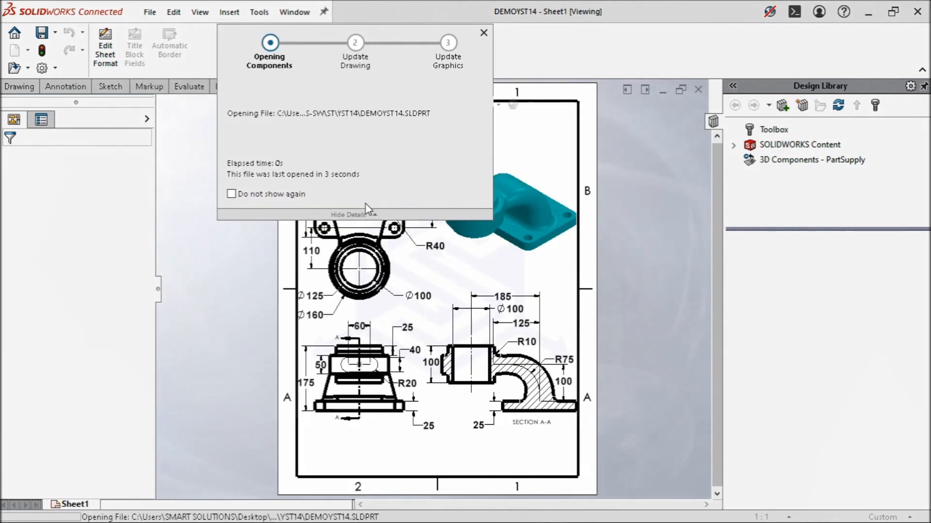
click(483, 33)
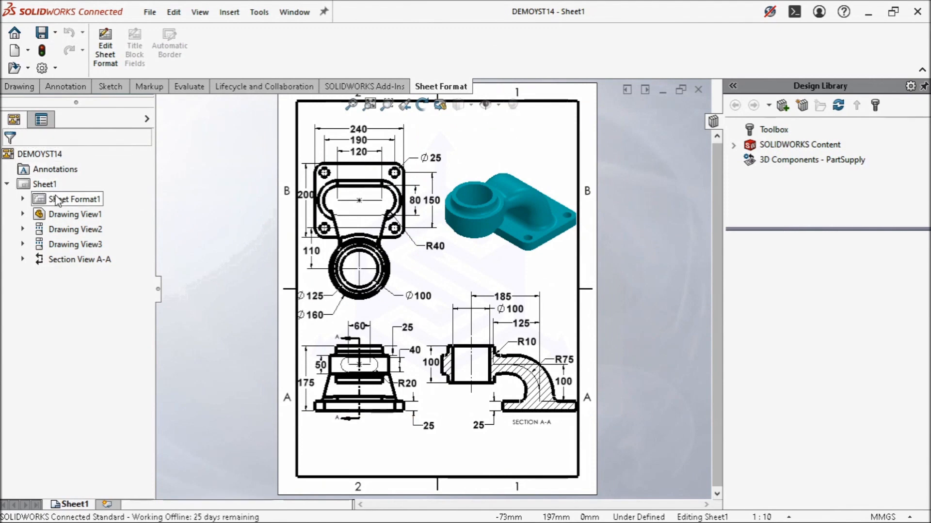
Highlight Drawing View1, Drawing View2, Drawing View3 and Section View A-A one after another from the drawing tree
click(65, 215)
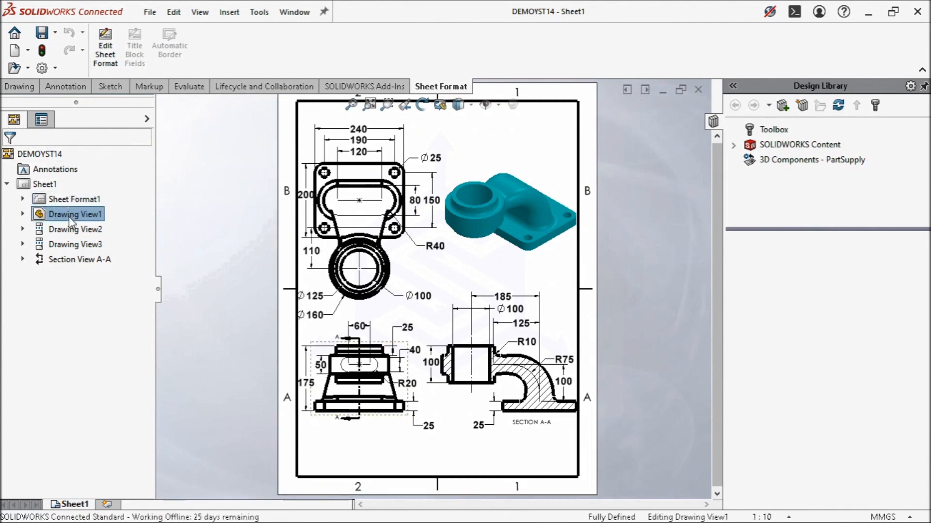
click(72, 229)
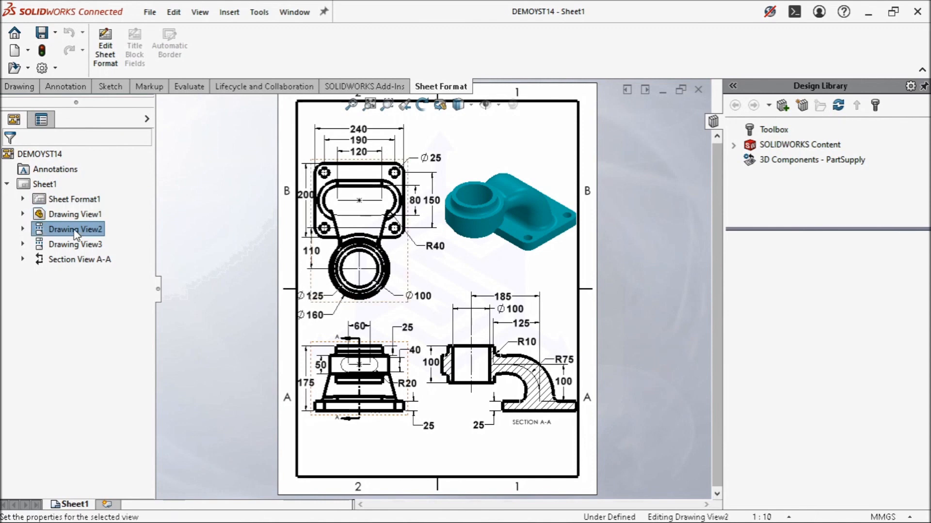
click(78, 245)
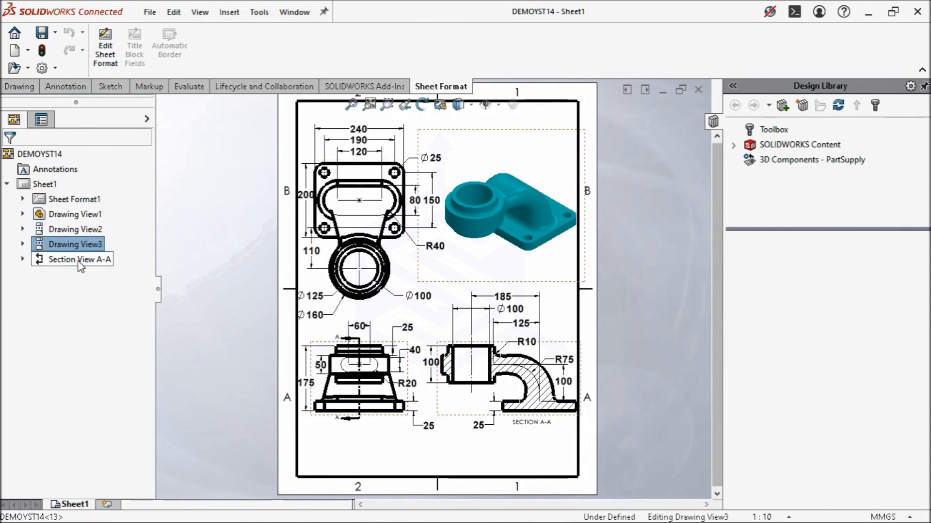
click(80, 262)
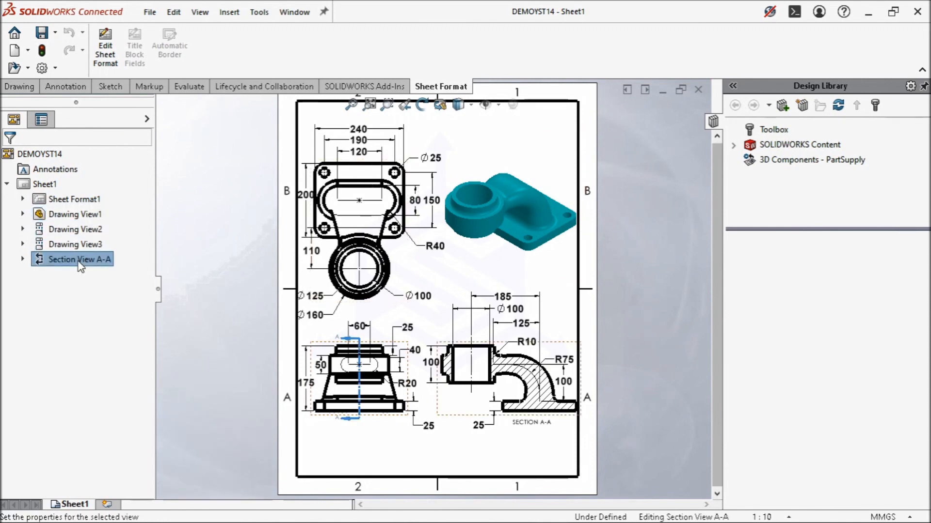
Examine the cutting line and part features nested under Section View A-A, collapse them again and clear the selection
click(23, 260)
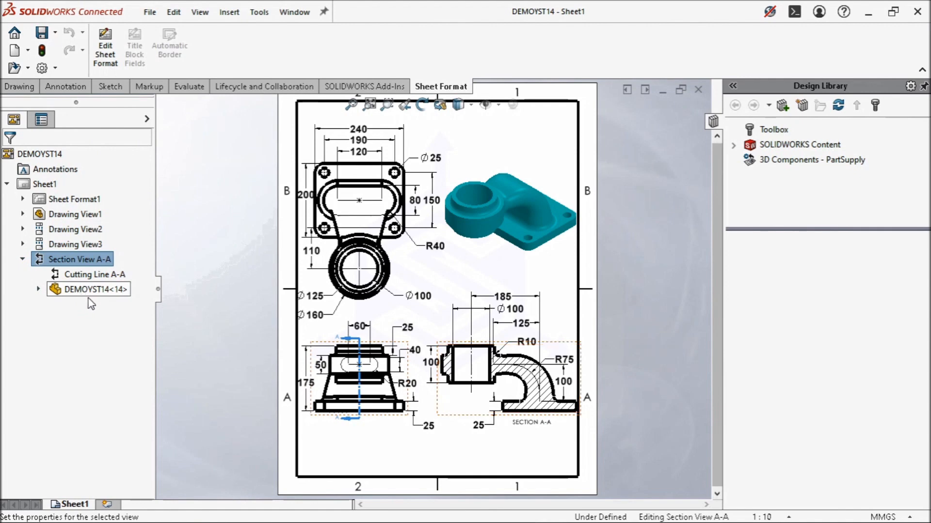
click(38, 289)
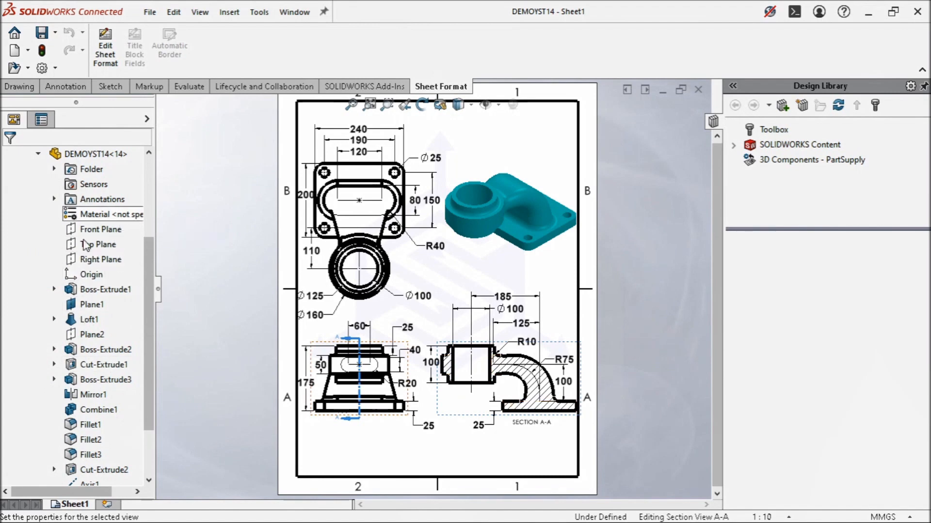
right_click(111, 297)
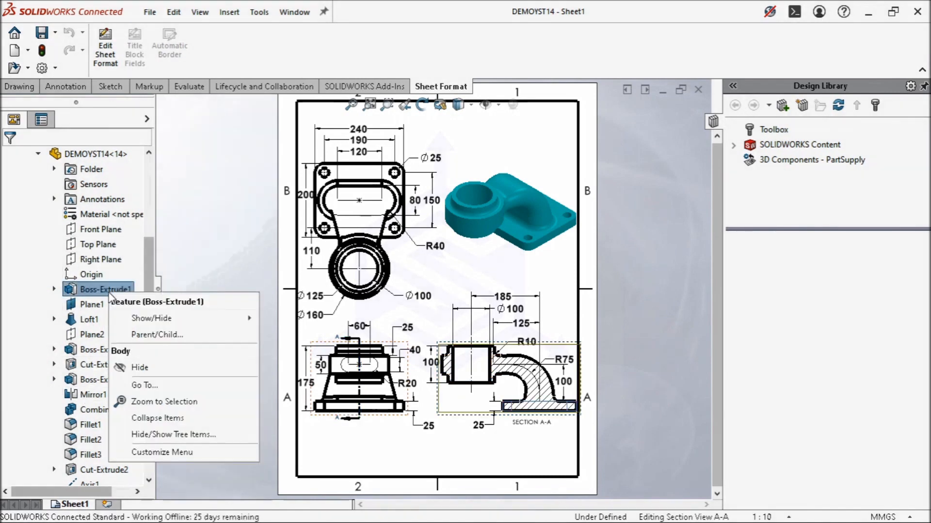
click(94, 291)
scroll(94, 291, up, 3)
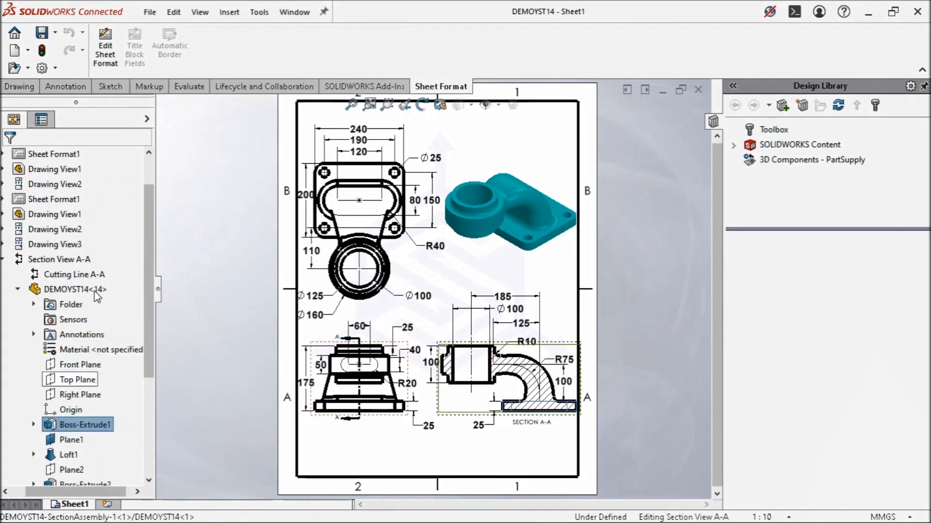
click(17, 290)
click(23, 259)
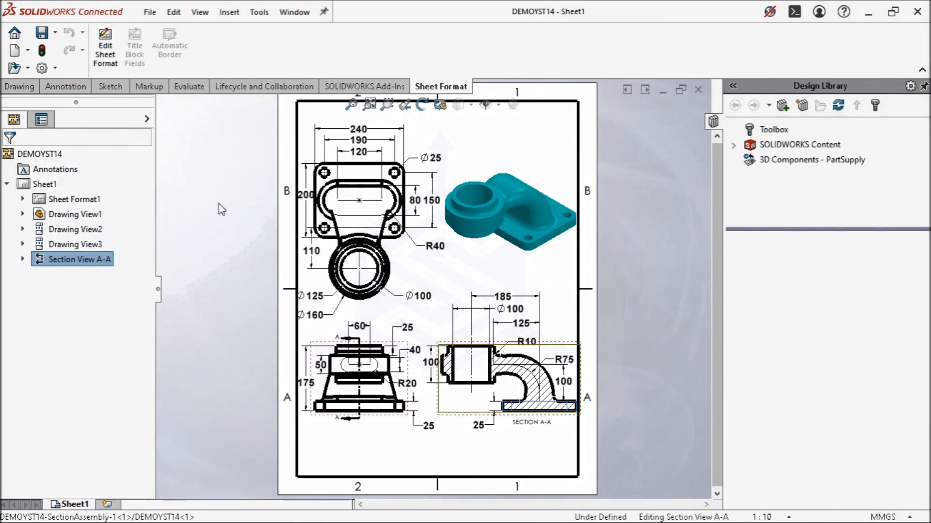
click(221, 210)
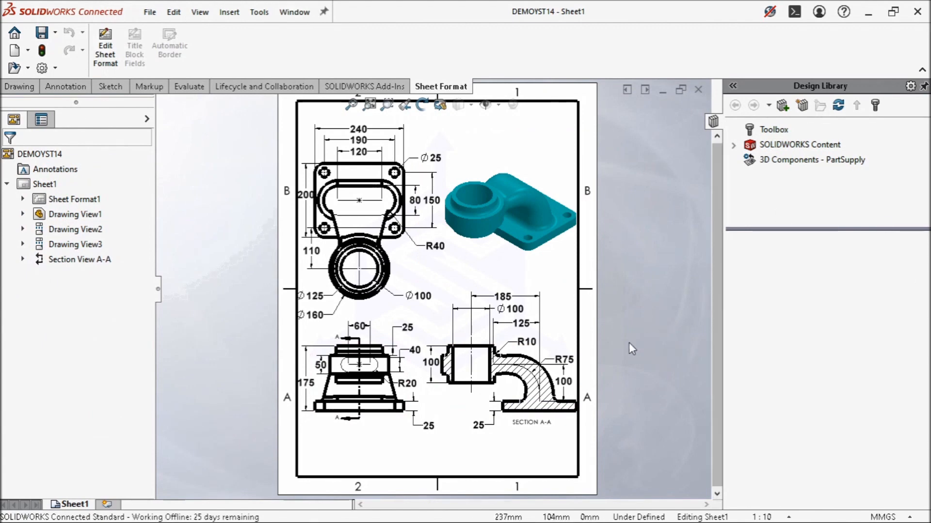
Set the drawing sheet scale to 1:1 and fit the sheet in view
click(776, 520)
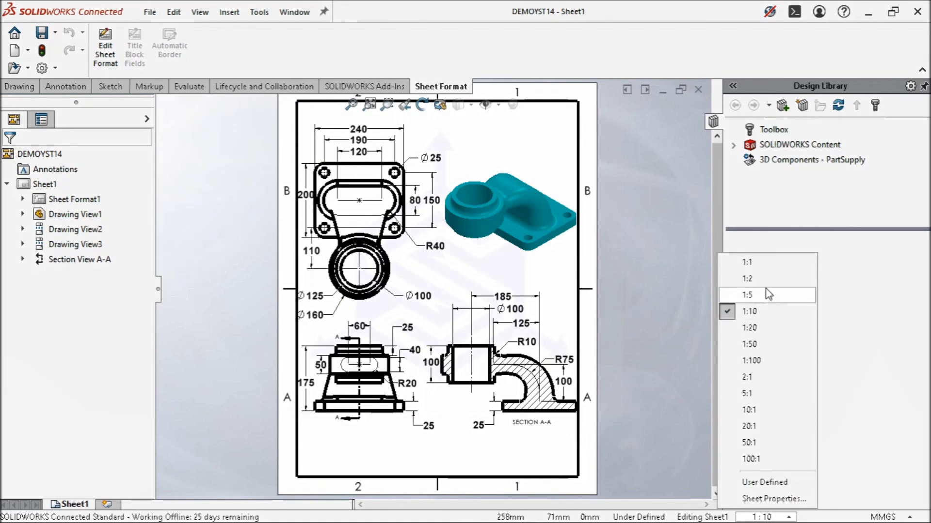
click(763, 261)
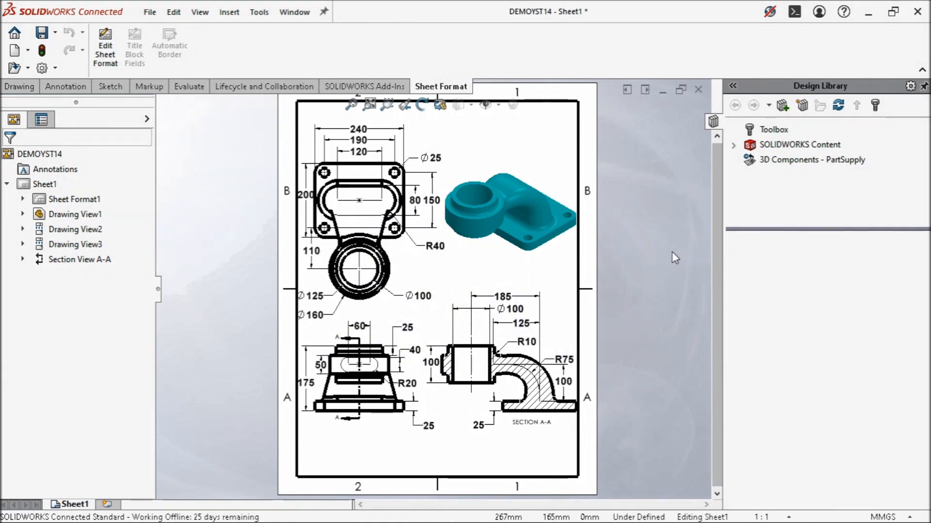
scroll(703, 257, up, 2)
scroll(699, 255, down, 3)
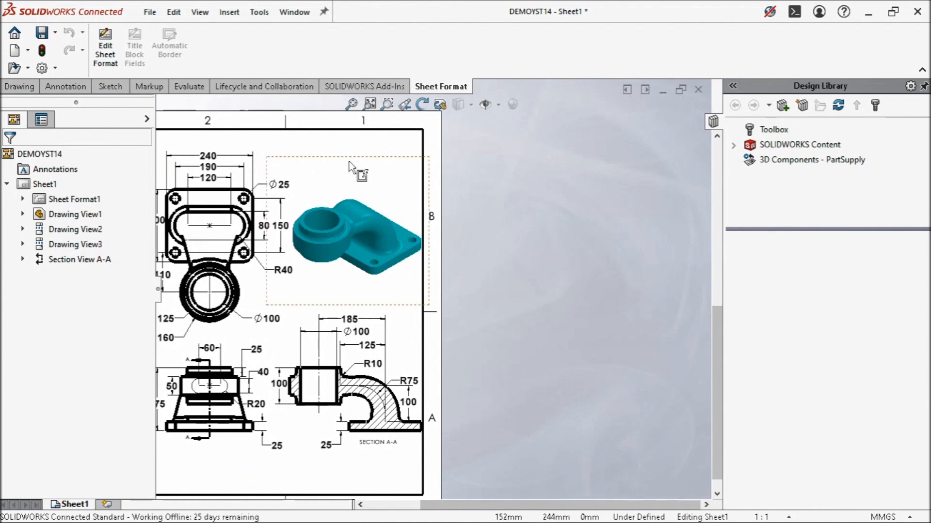
click(350, 105)
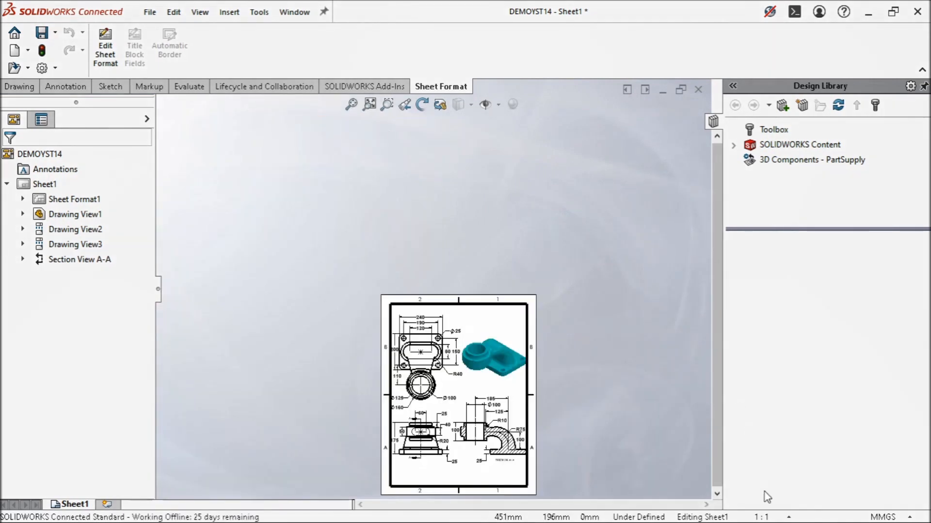
Set the drawing sheet scale to 1:2 and fit the sheet in view
click(761, 517)
click(754, 276)
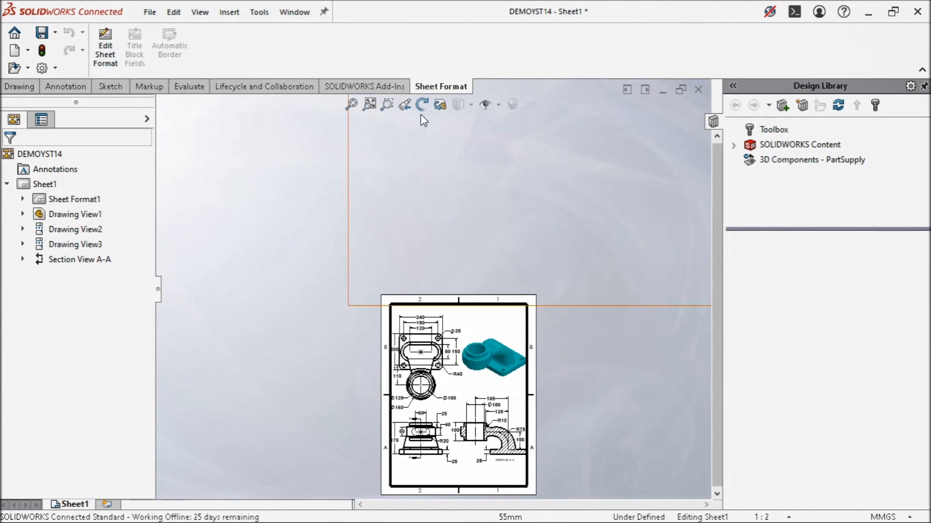
click(351, 105)
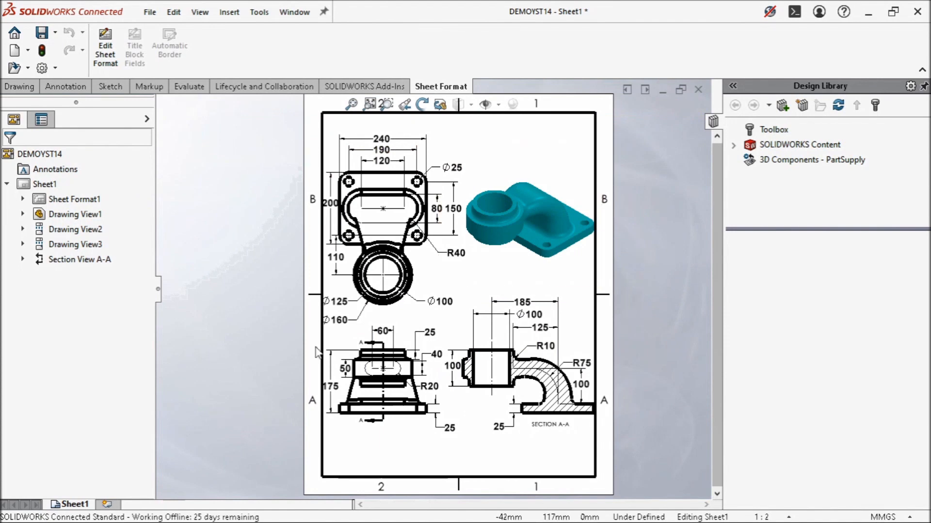
Switch from the blank part to the open yst11.SLDPRT part window
mouse_move(567, 521)
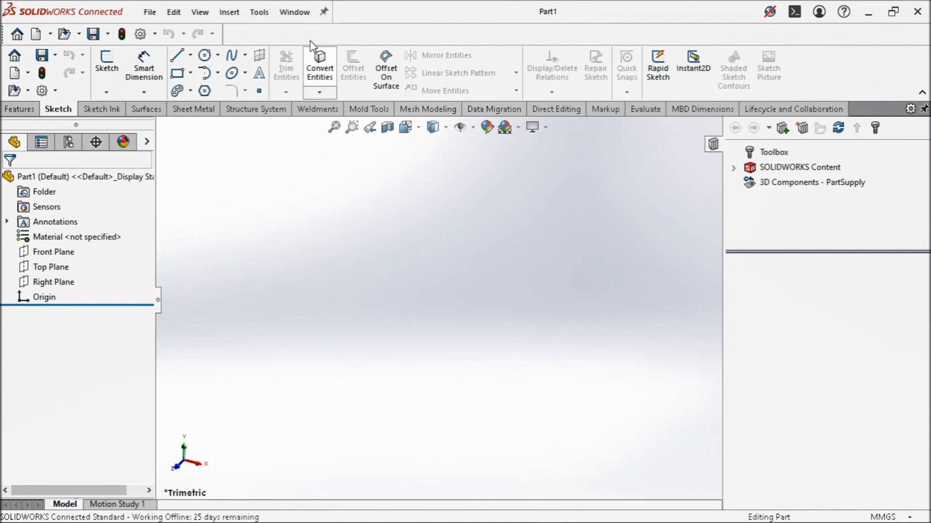
click(297, 13)
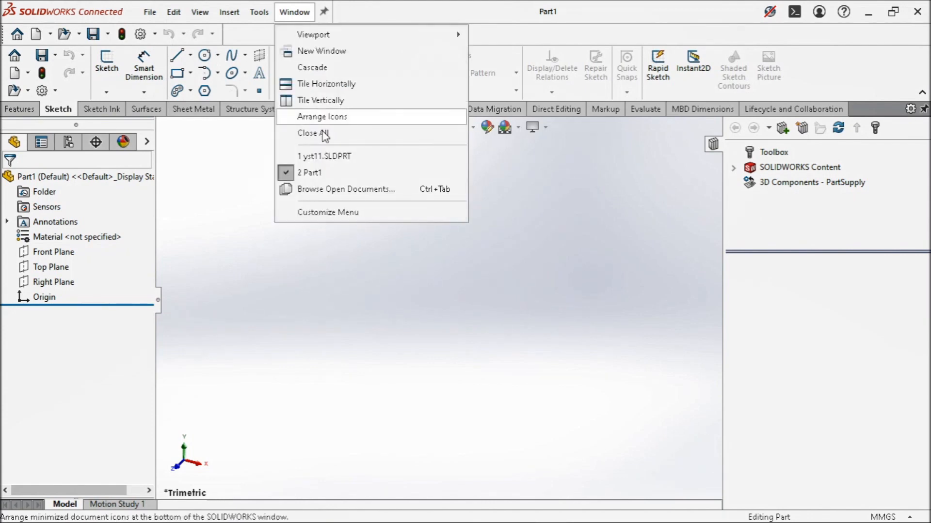
click(325, 154)
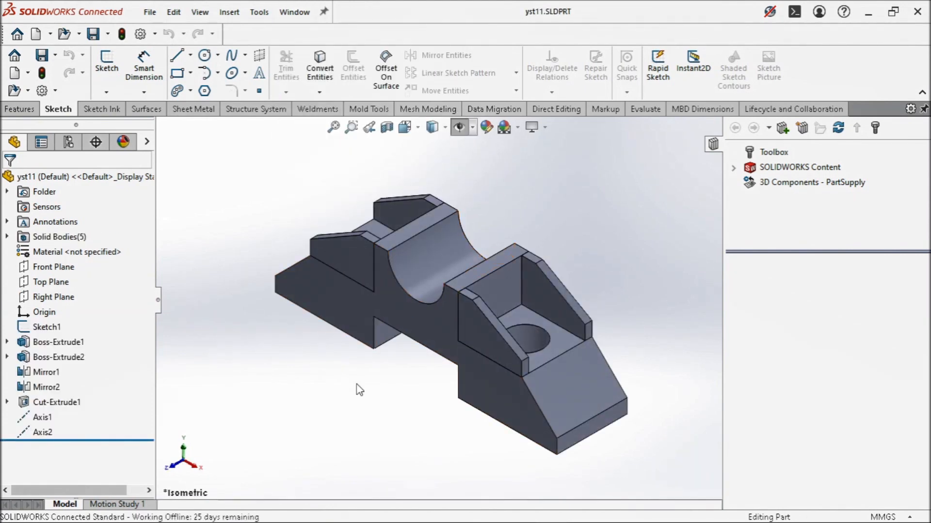
Zoom in and out on different areas of the yst11 part
scroll(477, 240, down, 6)
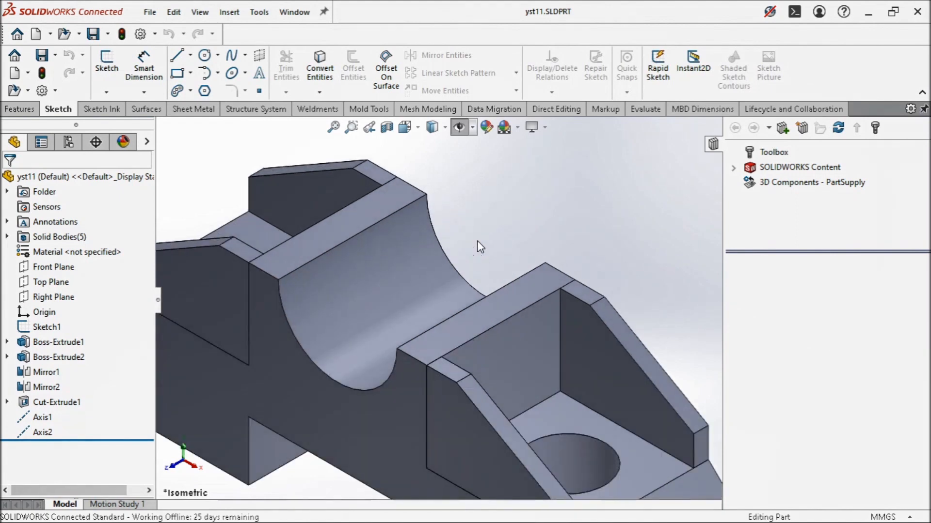
scroll(392, 253, down, 8)
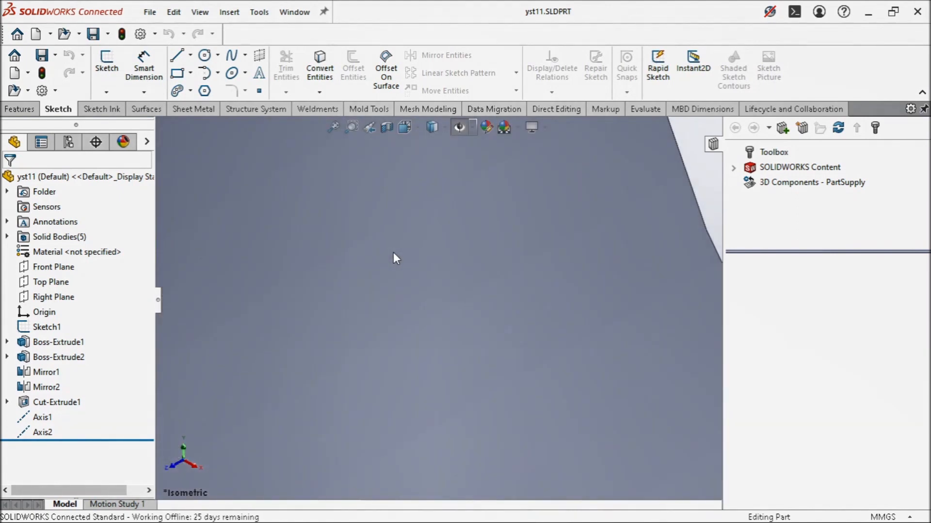
scroll(394, 252, up, 5)
scroll(392, 254, up, 10)
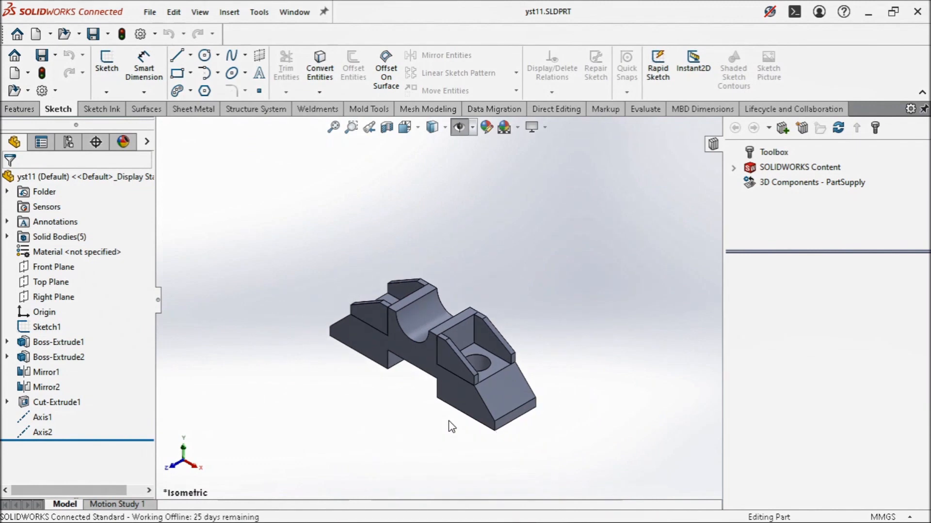
scroll(505, 396, down, 3)
scroll(504, 397, down, 2)
scroll(484, 386, up, 5)
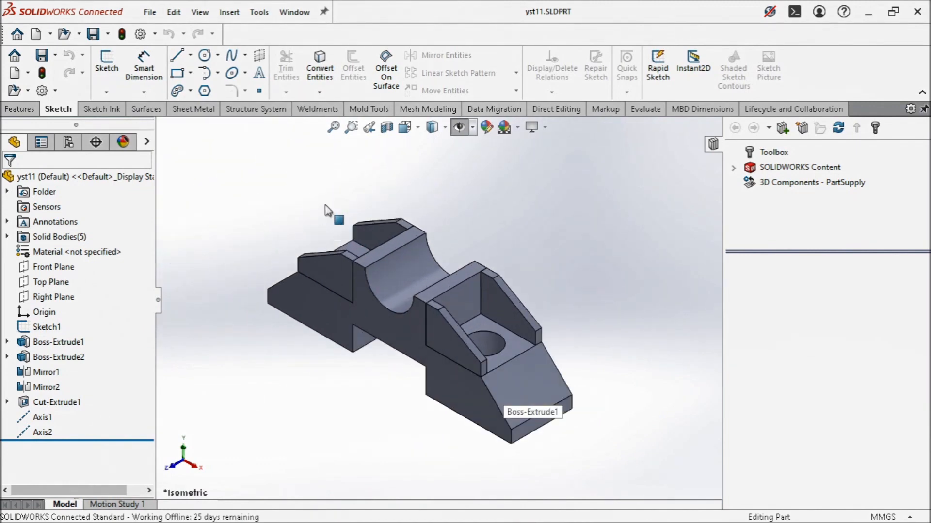
scroll(389, 215, down, 2)
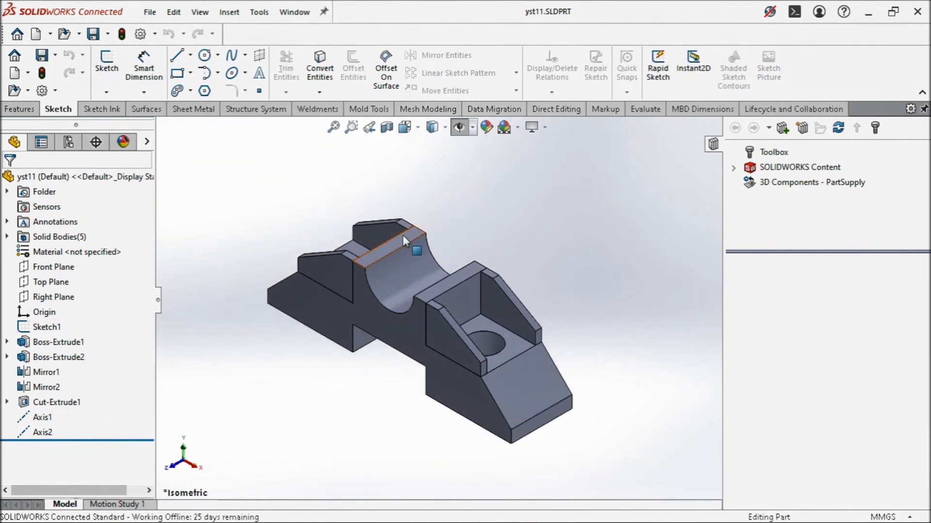
Orbit the part freely and with the Rotate View command to see it from other angles
middle_drag(472, 207, 495, 211)
right_click(529, 162)
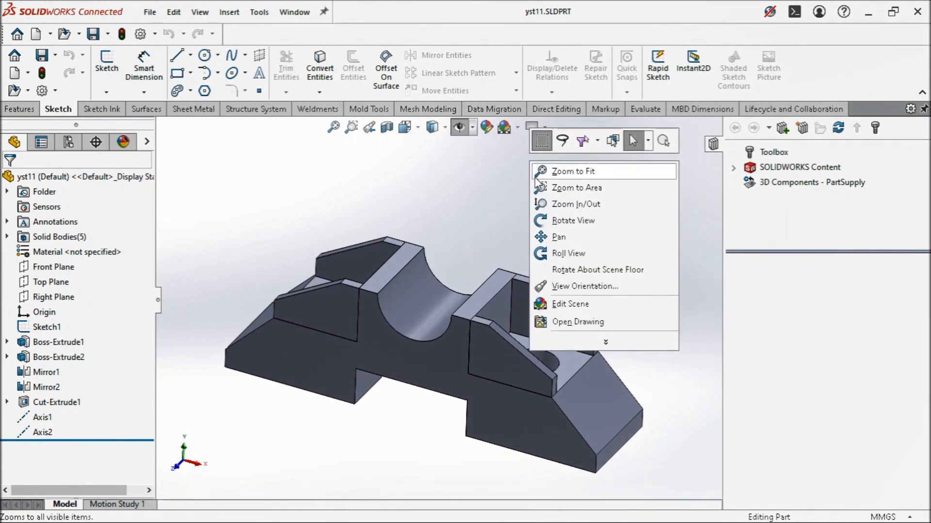
click(558, 223)
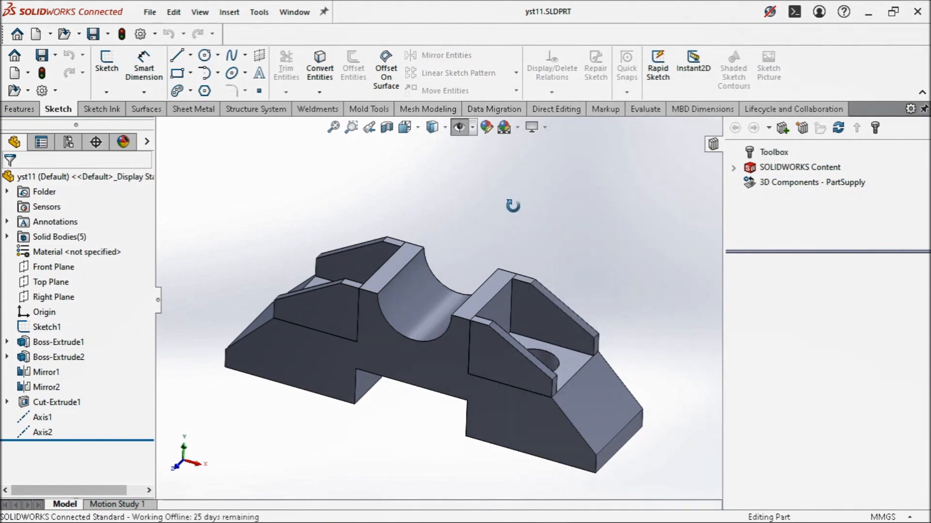
mouse_move(512, 206)
mouse_down()
mouse_move(488, 214)
mouse_move(515, 214)
mouse_move(504, 226)
mouse_move(510, 209)
mouse_move(465, 222)
mouse_move(505, 228)
mouse_move(504, 217)
mouse_up()
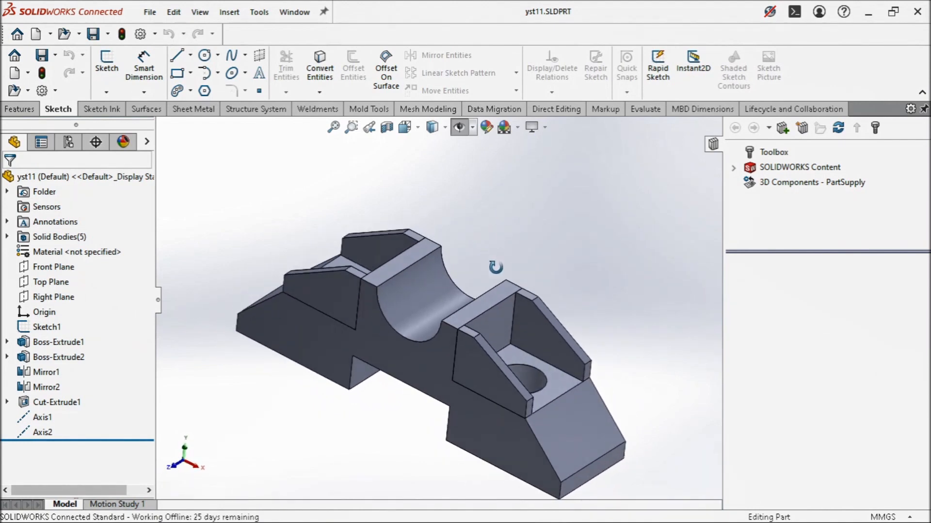
Move the part around the graphics area with the Pan command, zooming as needed, and fit it in view
scroll(489, 268, down, 2)
right_click(493, 233)
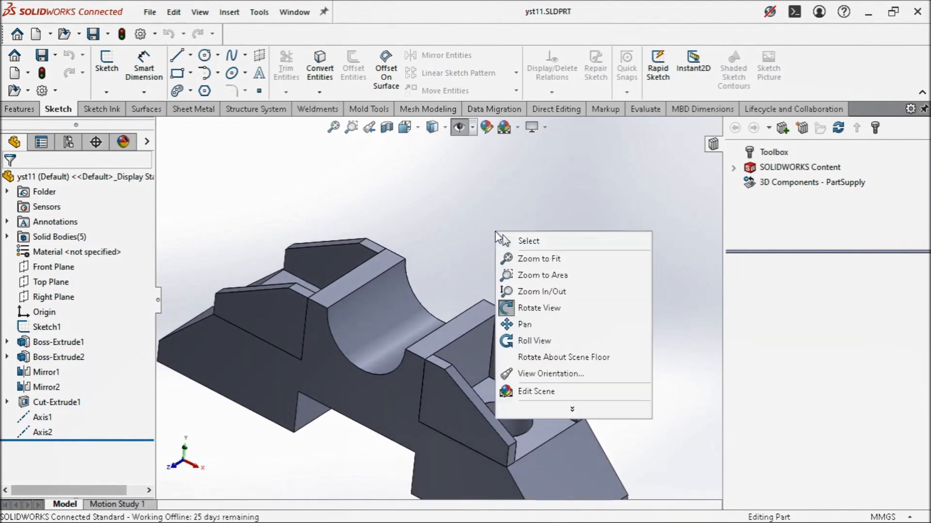
click(575, 323)
scroll(559, 286, up, 4)
scroll(416, 332, down, 2)
scroll(485, 298, down, 1)
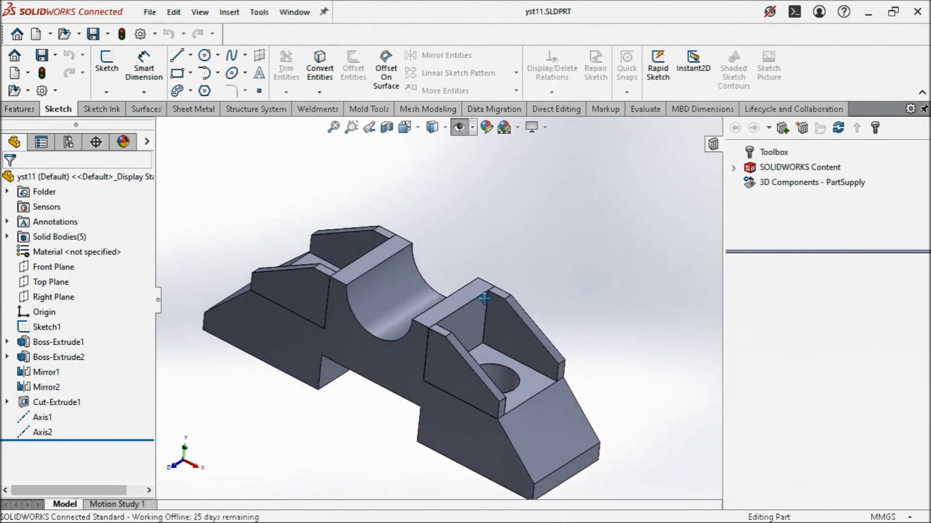
scroll(485, 298, up, 3)
drag(487, 251, 503, 253)
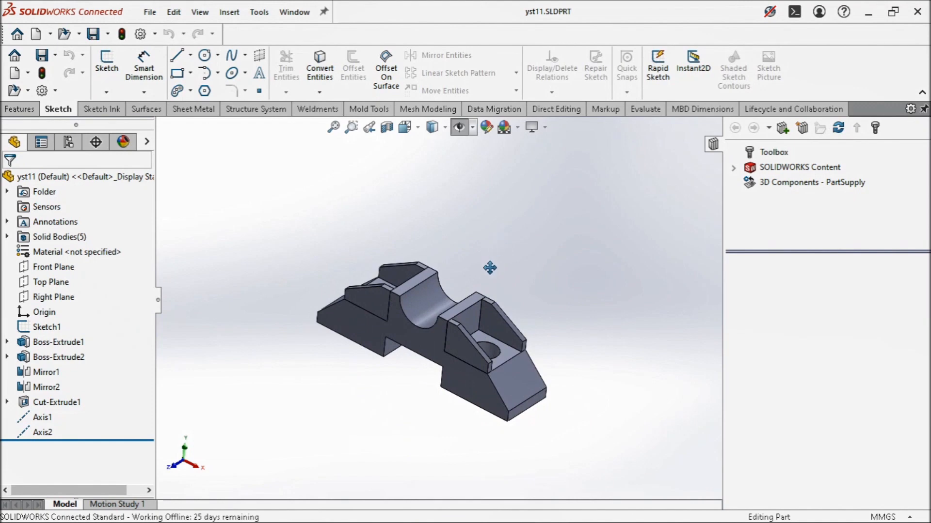
drag(489, 268, 548, 250)
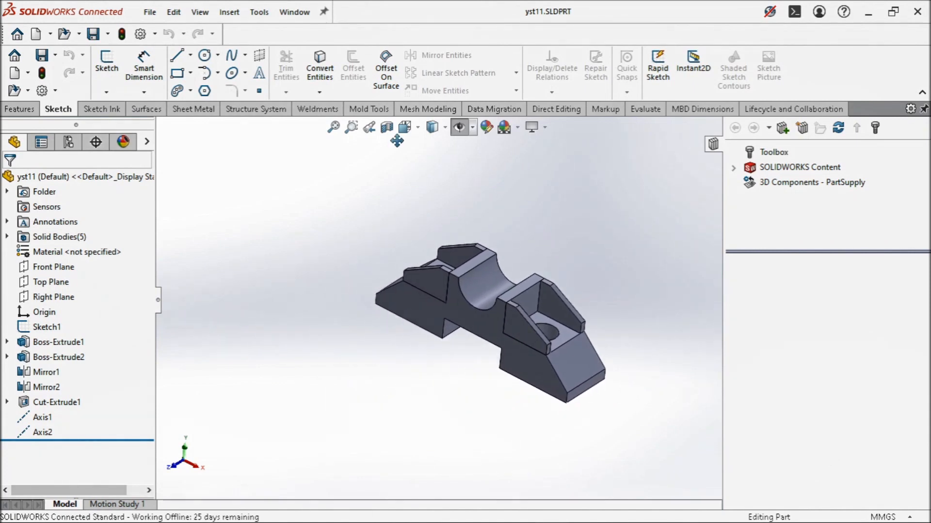
click(333, 127)
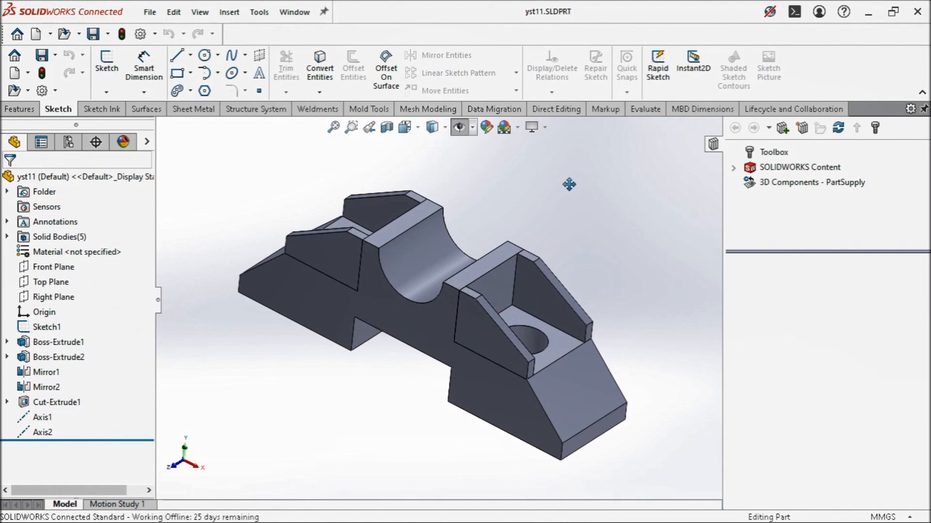
Leave the Pan command, orient the part to the Front view and fit it in view
right_click(569, 184)
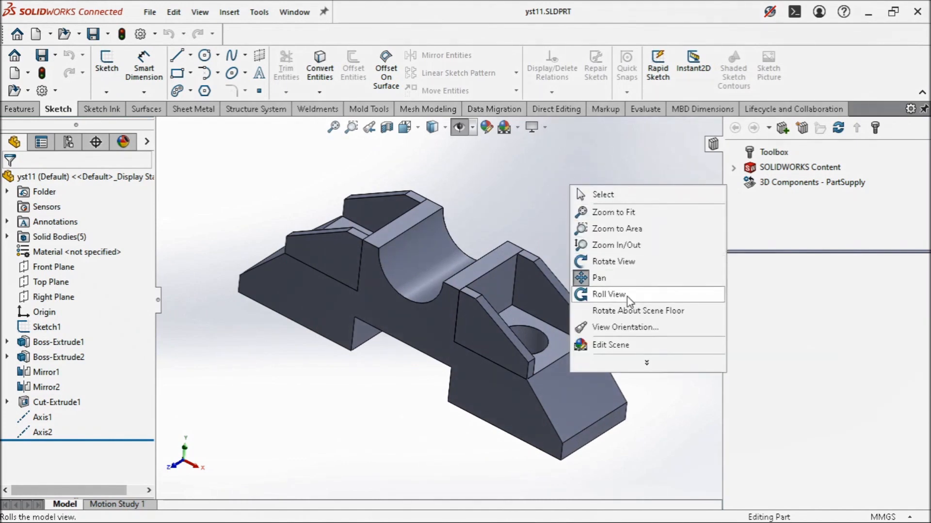
click(601, 278)
click(432, 127)
click(405, 127)
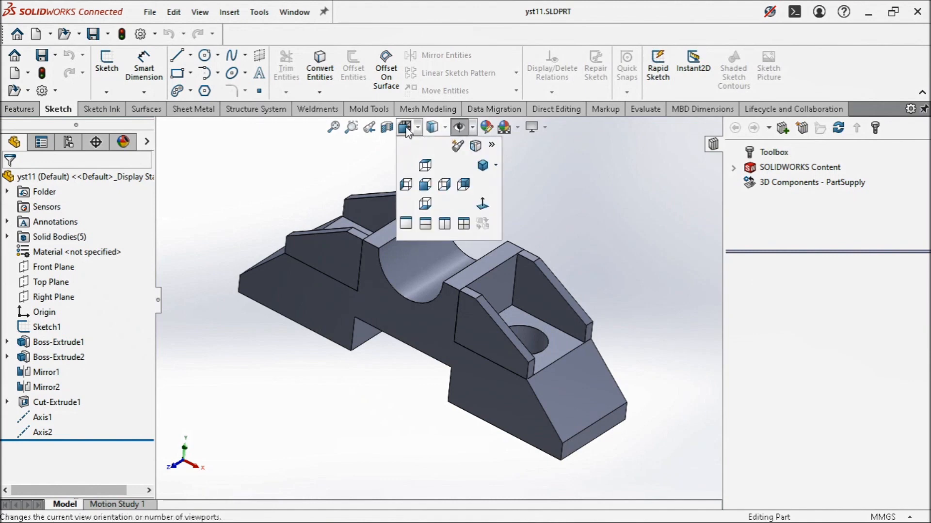
click(426, 183)
scroll(428, 173, up, 3)
scroll(280, 239, down, 2)
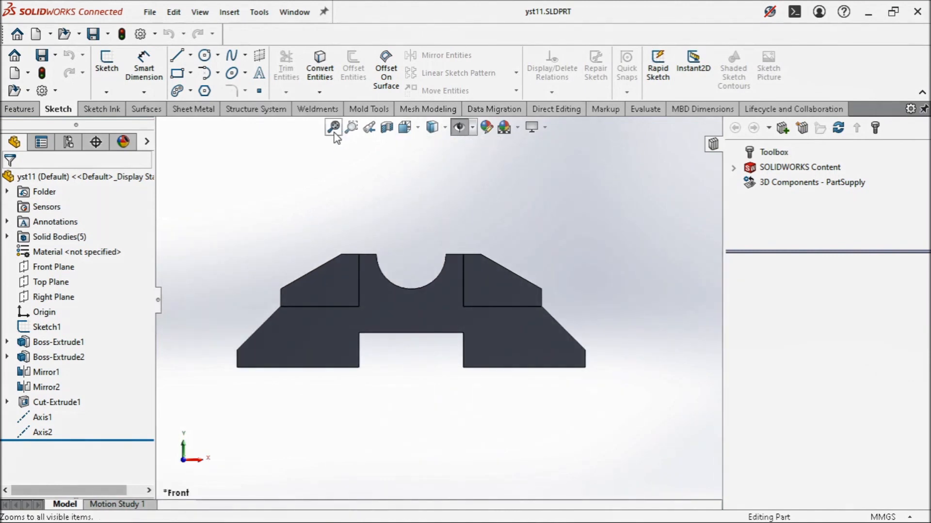
click(333, 128)
Roll the Front view of the part with the Roll View command
right_click(505, 206)
click(556, 312)
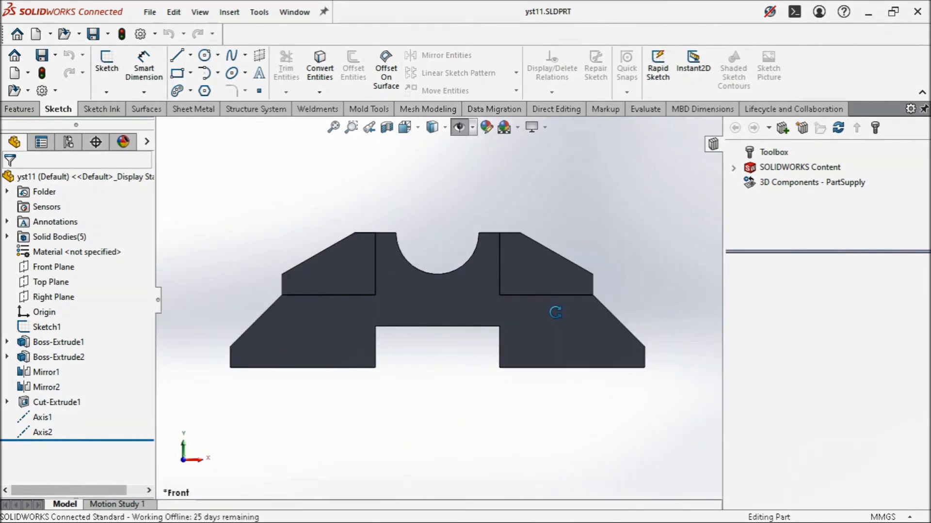
drag(556, 304, 514, 206)
Orient the part to the Right view and roll it slightly clockwise
click(405, 127)
click(443, 184)
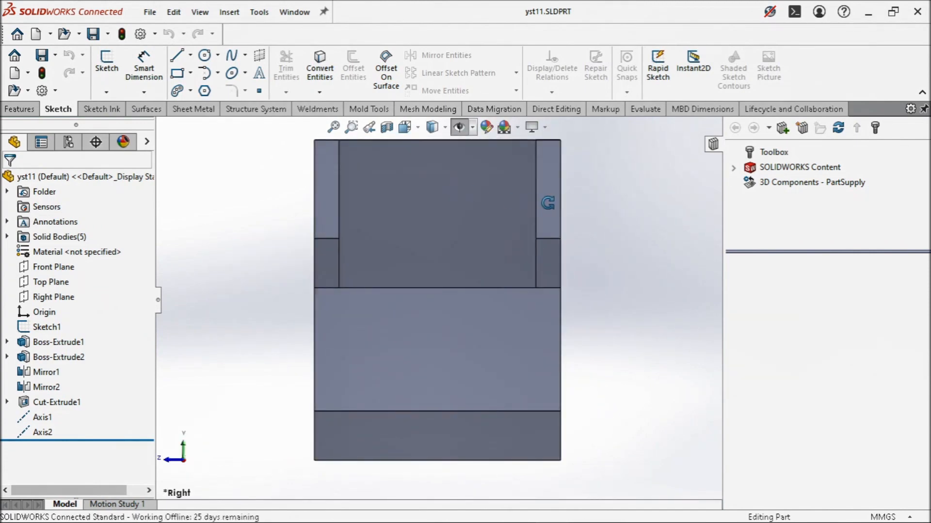
drag(579, 173, 570, 230)
right_click(600, 216)
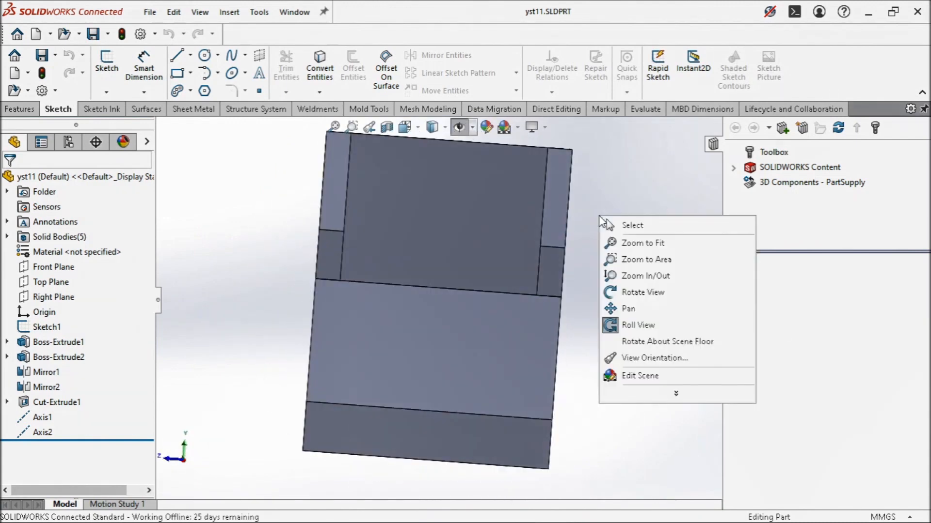